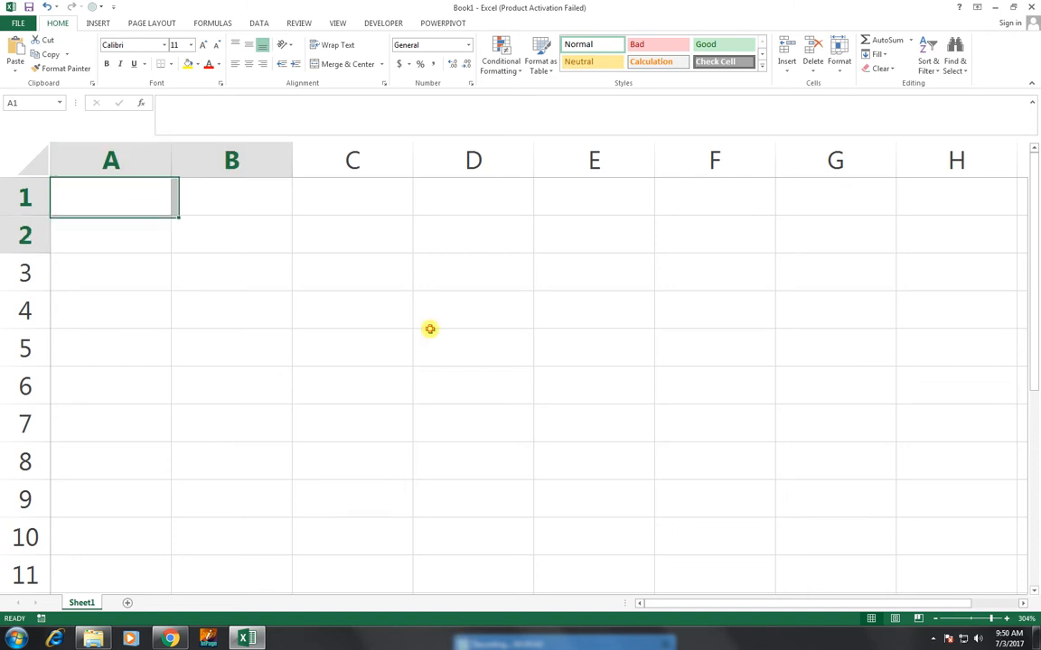
- Zoom the sheet to fit the selected range A1:F8
{"action": "left_click_drag", "start_coordinate": [430, 329], "coordinate": [676, 450]}
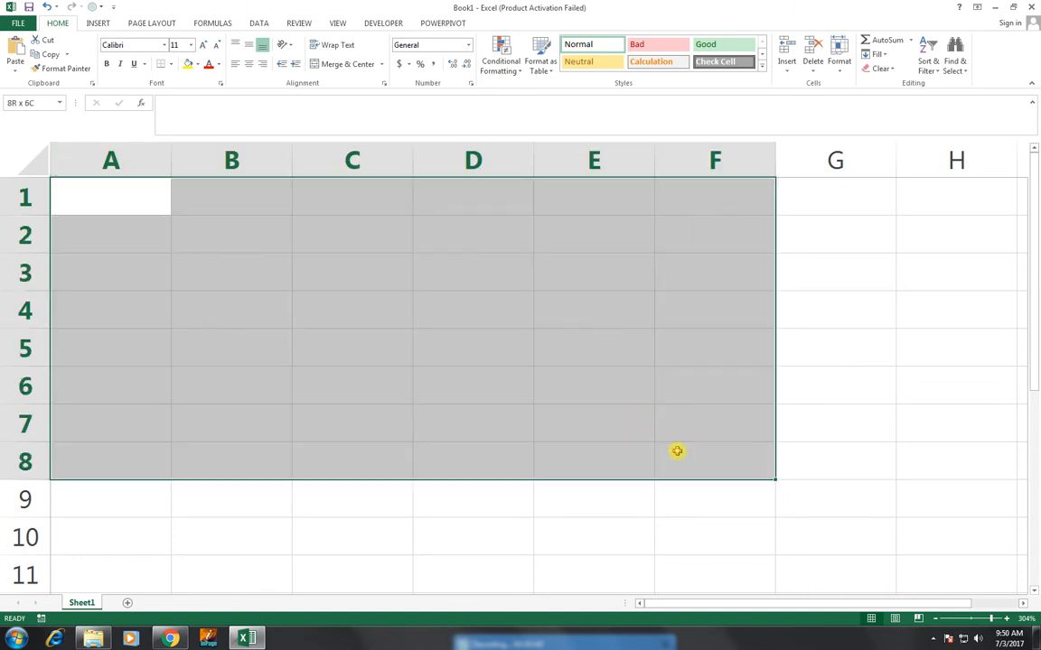
{"action": "left_click_drag", "start_coordinate": [677, 453], "coordinate": [677, 453]}
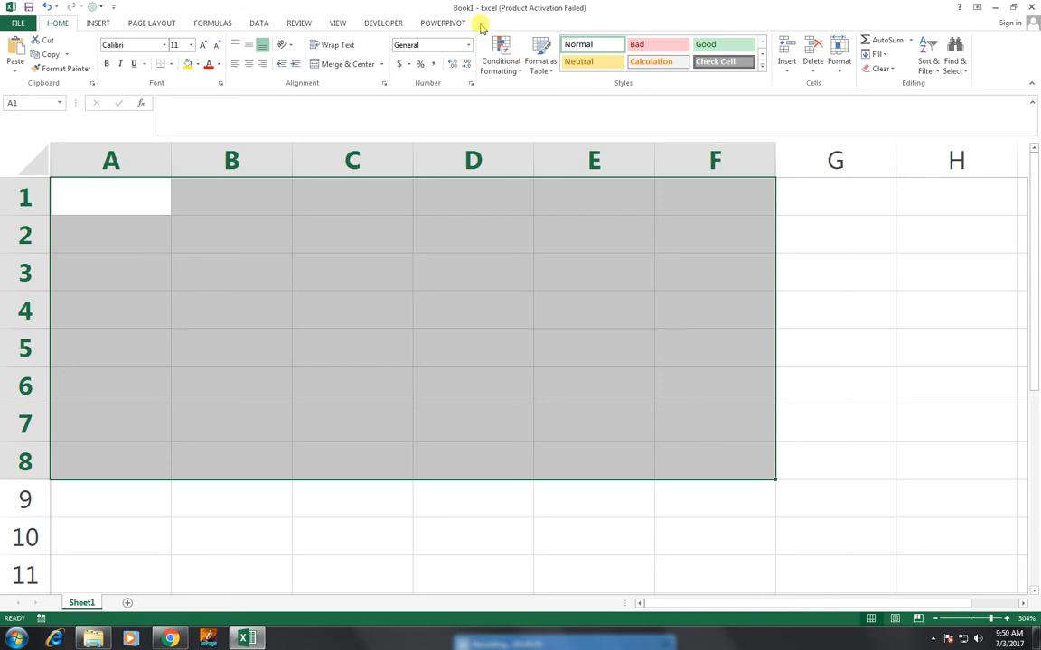
{"action": "left_click", "coordinate": [336, 24]}
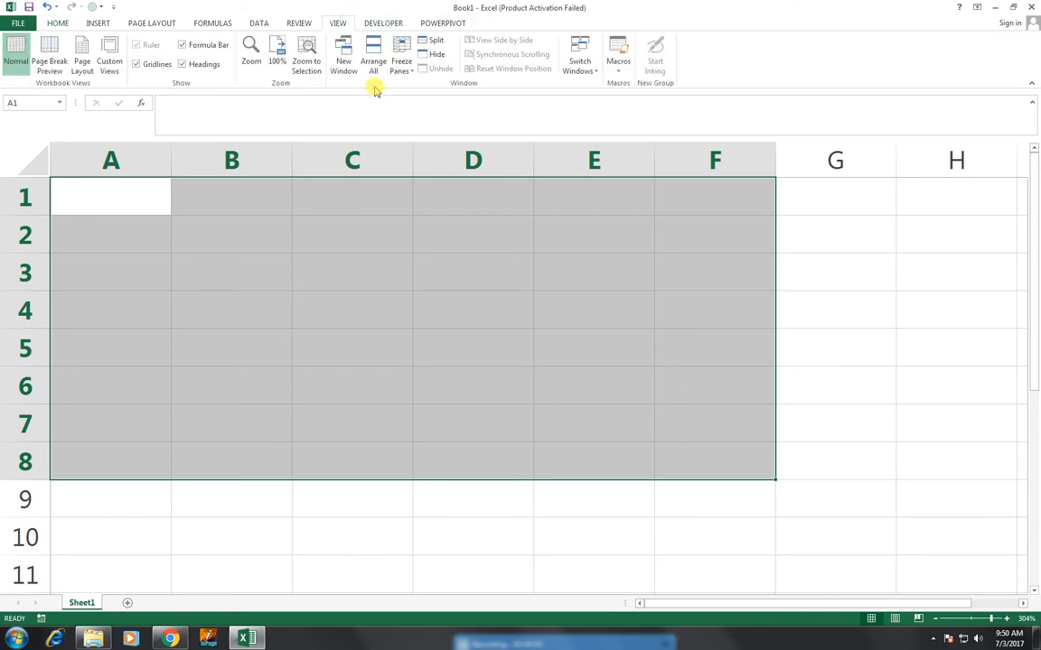
{"action": "left_click", "coordinate": [308, 71]}
- Merge and center the range A1:F3 into a single title cell
{"action": "left_click_drag", "start_coordinate": [176, 209], "coordinate": [914, 295]}
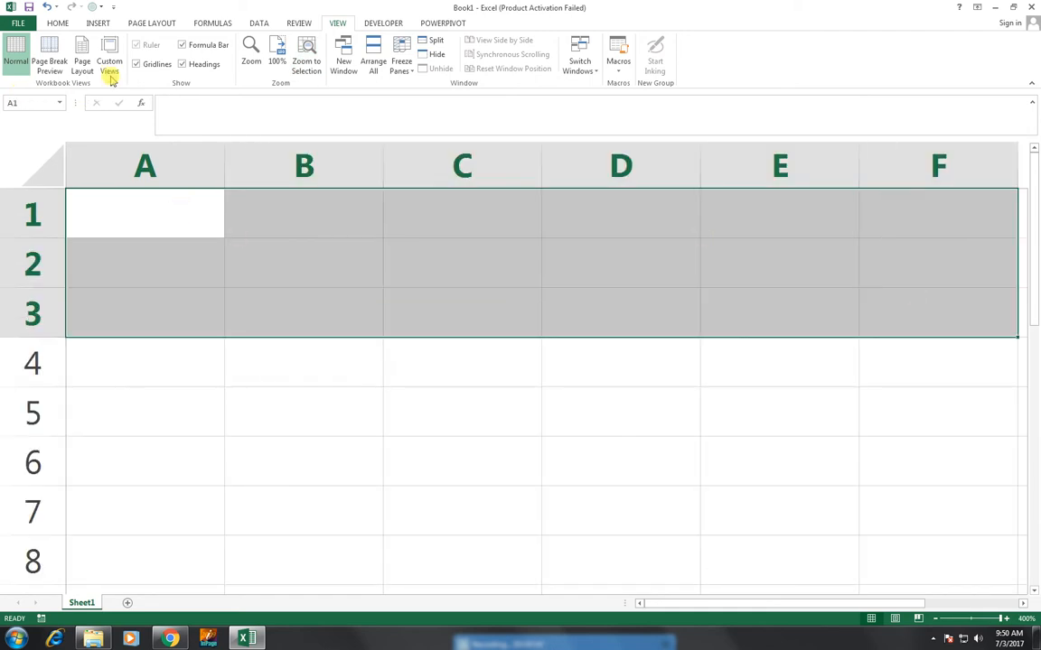
{"action": "left_click", "coordinate": [56, 23]}
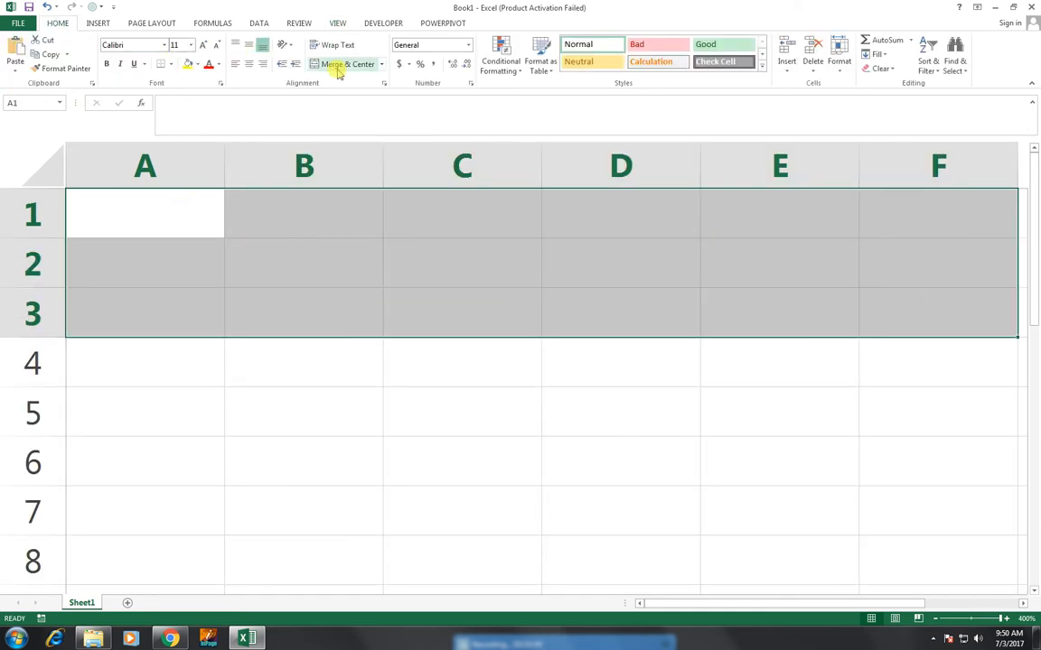
{"action": "left_click", "coordinate": [340, 69]}
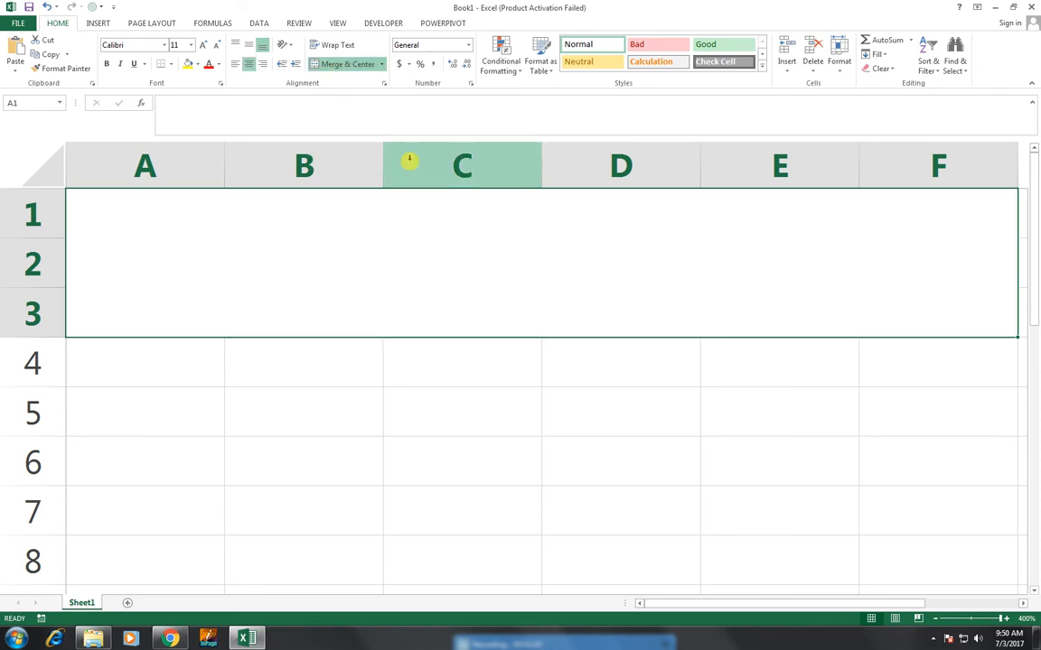
{"action": "type", "text": "excel"}
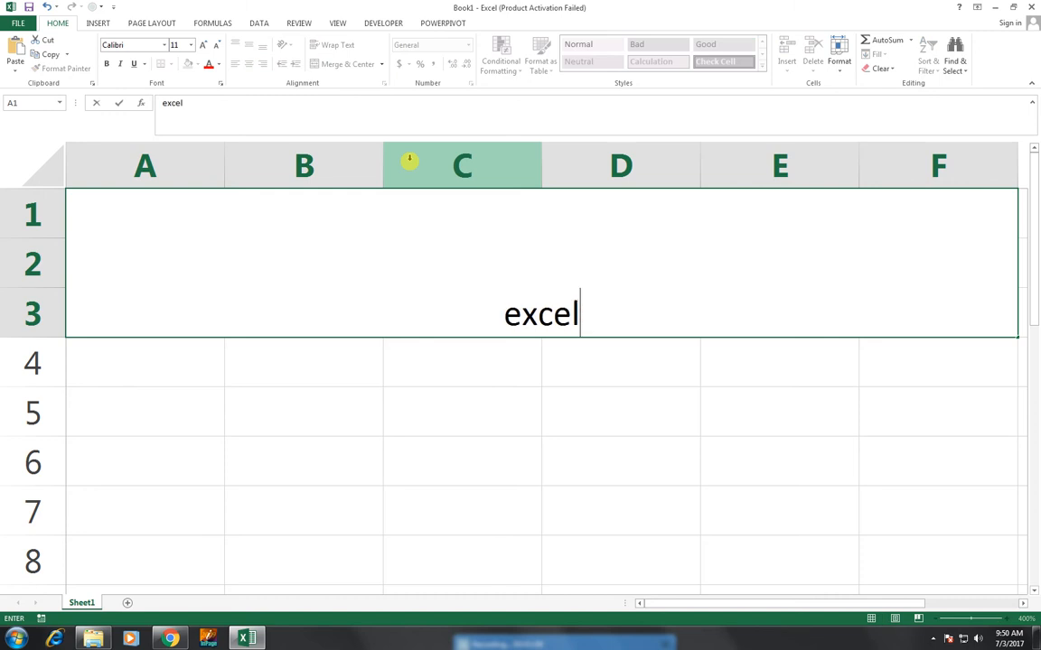
{"action": "key", "text": "BackSpace"}
{"action": "key", "text": "BackSpace"}
{"action": "key", "text": "BackSpace"}
{"action": "key", "text": "BackSpace"}
{"action": "key", "text": "BackSpace"}
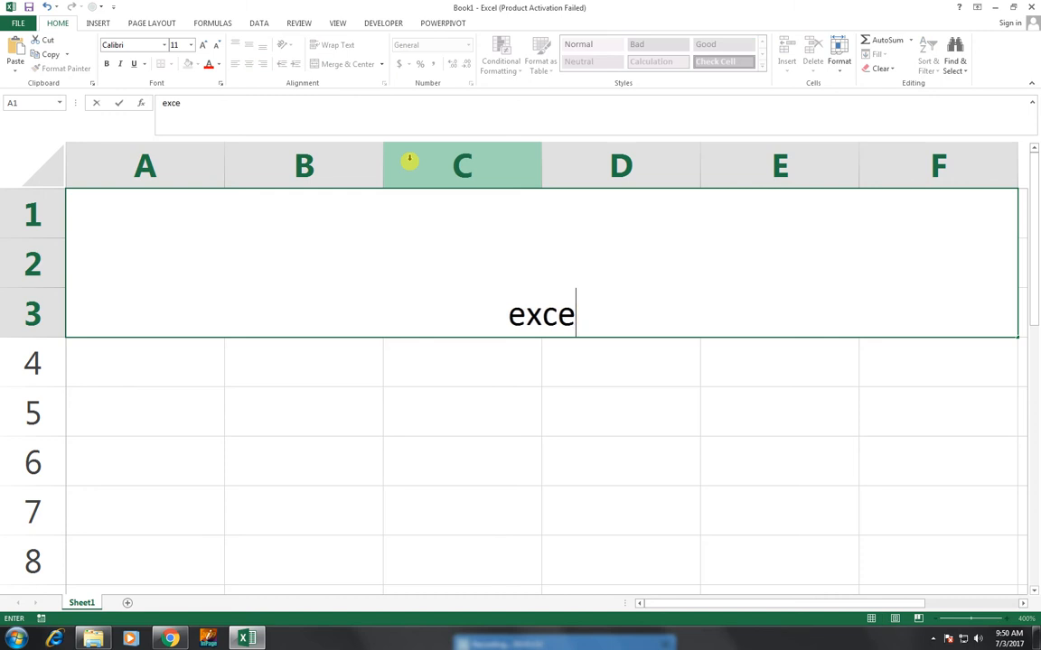
- Enter the title "EXCEL INVENTORY SALES DETAILS" in capitals in the merged cell A1:F3
{"action": "type", "text": "EXCEL"}
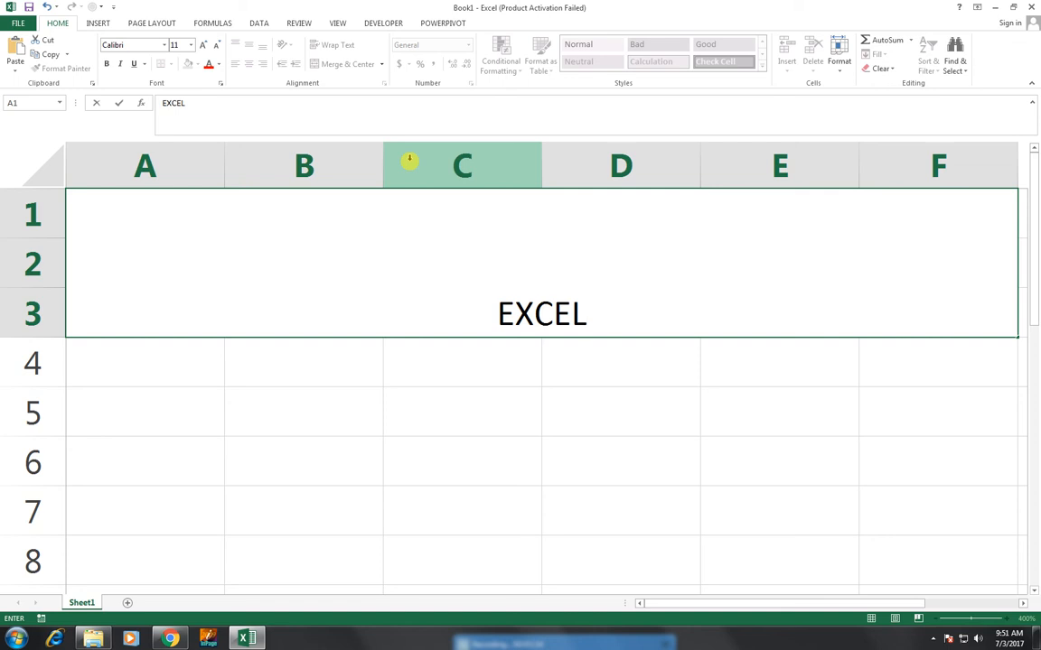
{"action": "type", "text": " INV"}
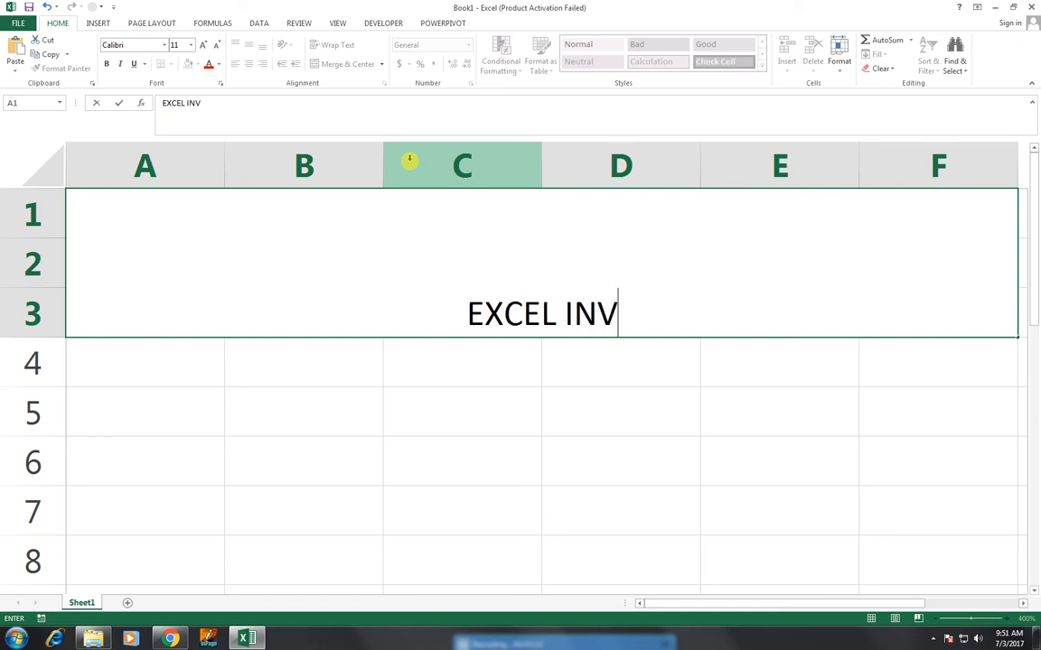
{"action": "type", "text": "ENT"}
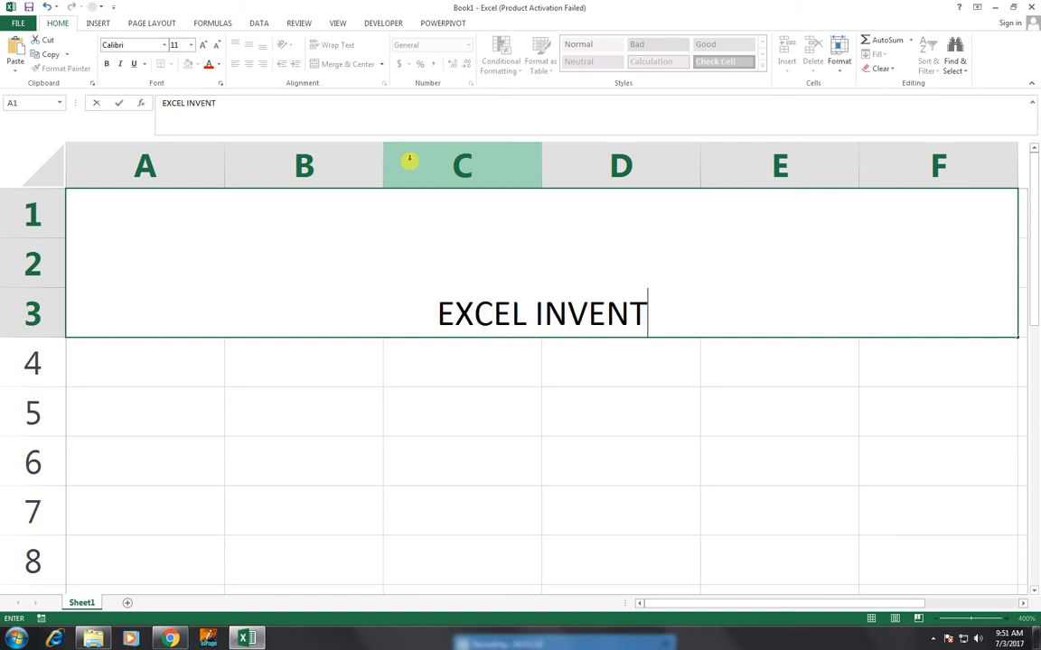
{"action": "type", "text": "ORY"}
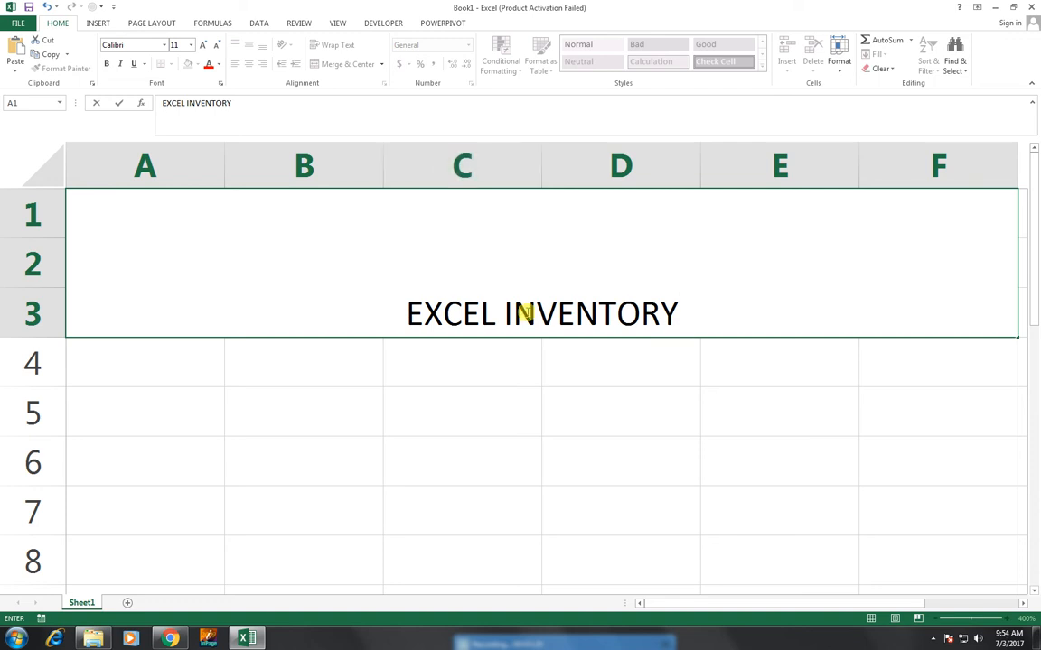
{"action": "type", "text": "SALES DETAILS"}
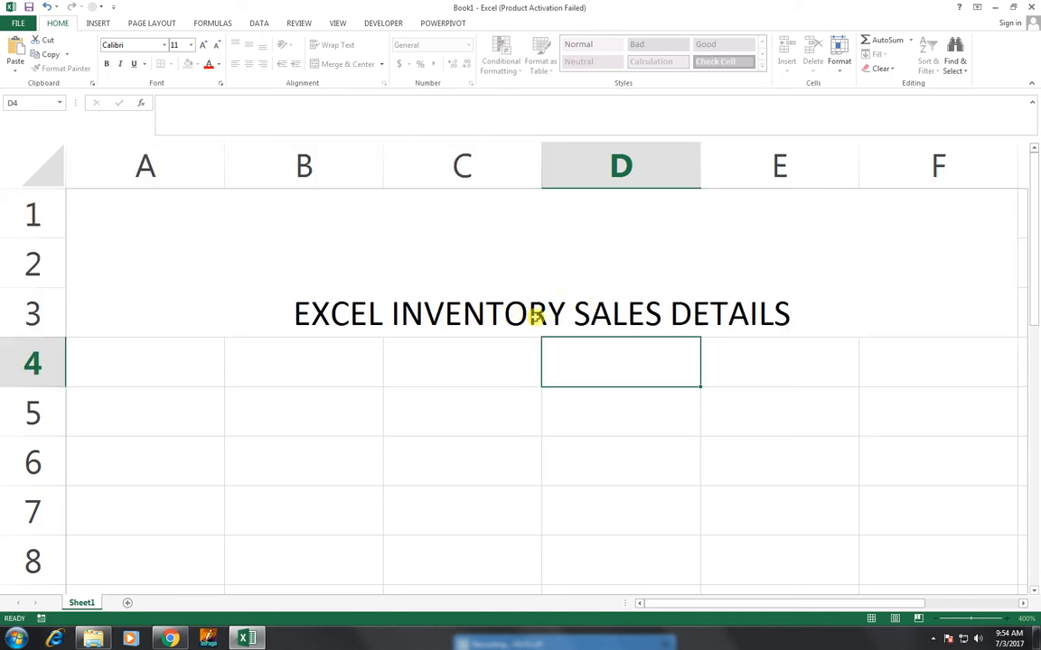
{"action": "left_click", "coordinate": [549, 377]}
- Format the title text with the Andalus font at size 20
{"action": "left_click", "coordinate": [530, 309]}
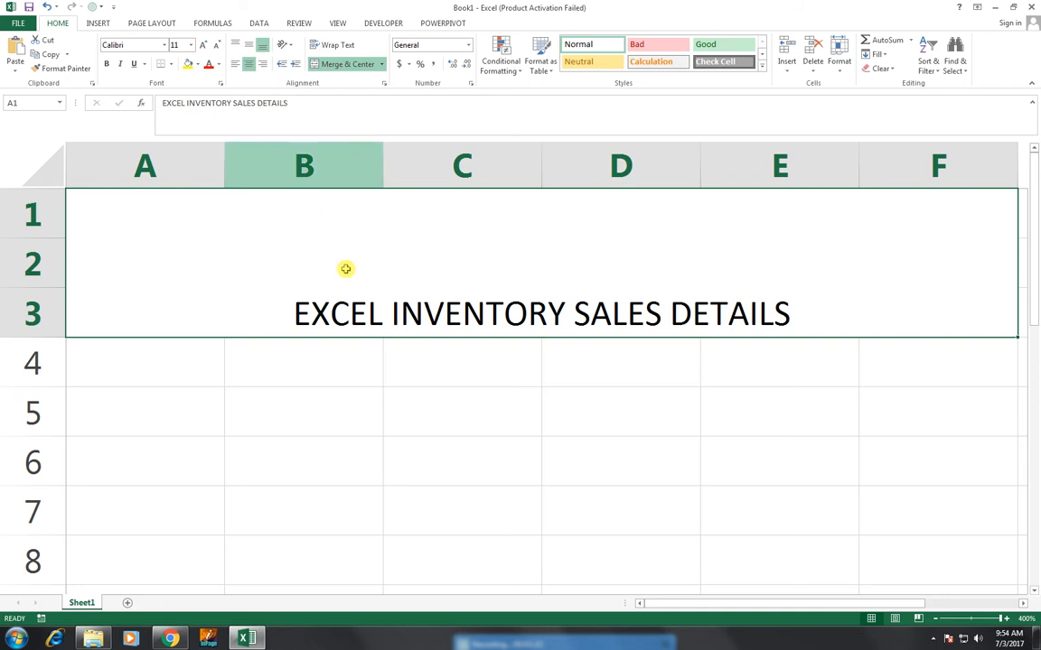
{"action": "left_click", "coordinate": [204, 44]}
{"action": "left_click", "coordinate": [203, 44]}
{"action": "left_click", "coordinate": [203, 44]}
{"action": "left_click", "coordinate": [203, 44]}
{"action": "left_click", "coordinate": [203, 44]}
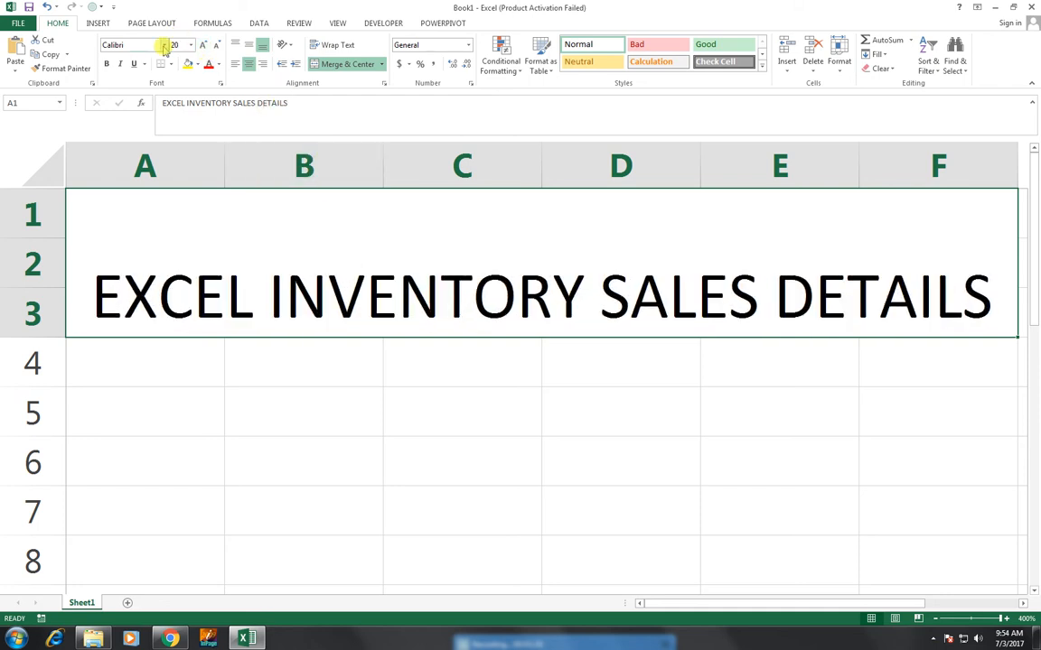
{"action": "left_click", "coordinate": [164, 45]}
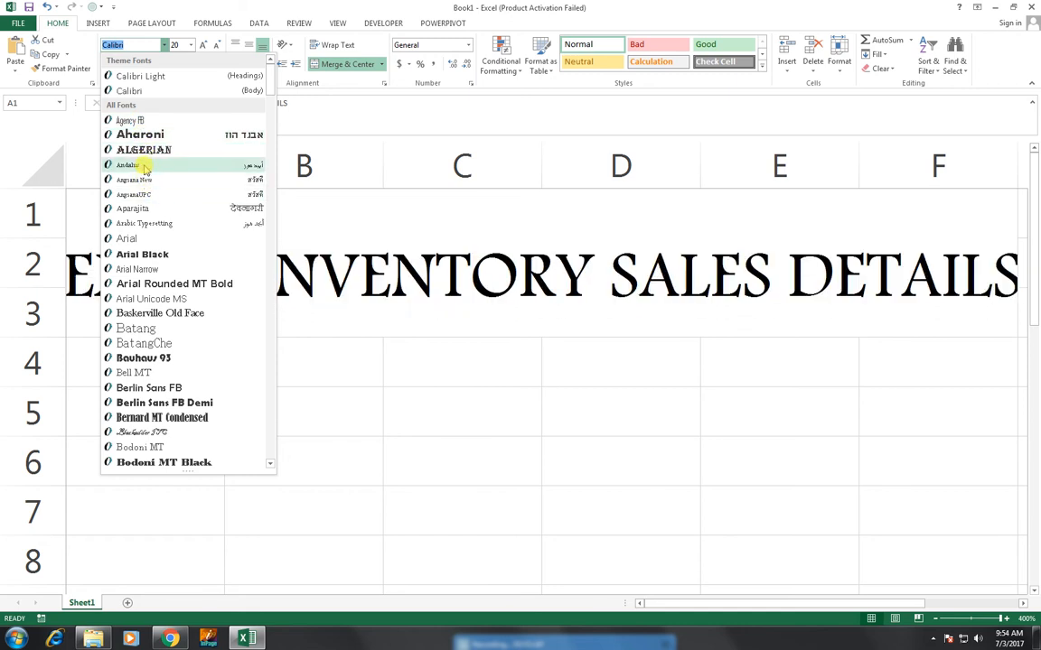
{"action": "left_click", "coordinate": [143, 165]}
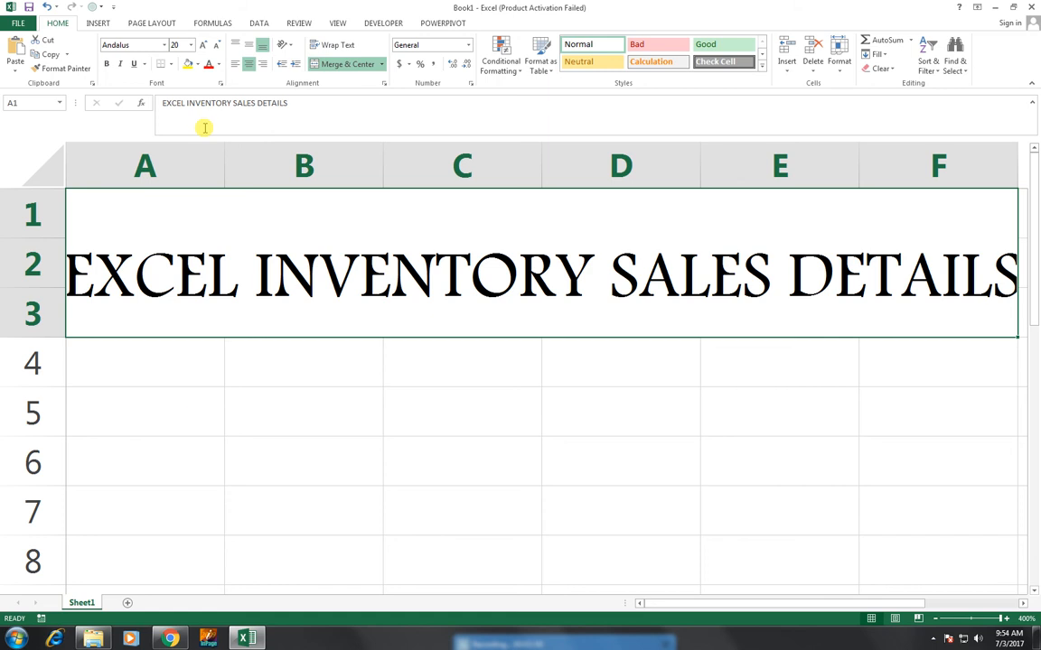
- Enter the column heading "S NO" in cell A4
{"action": "left_click", "coordinate": [173, 373]}
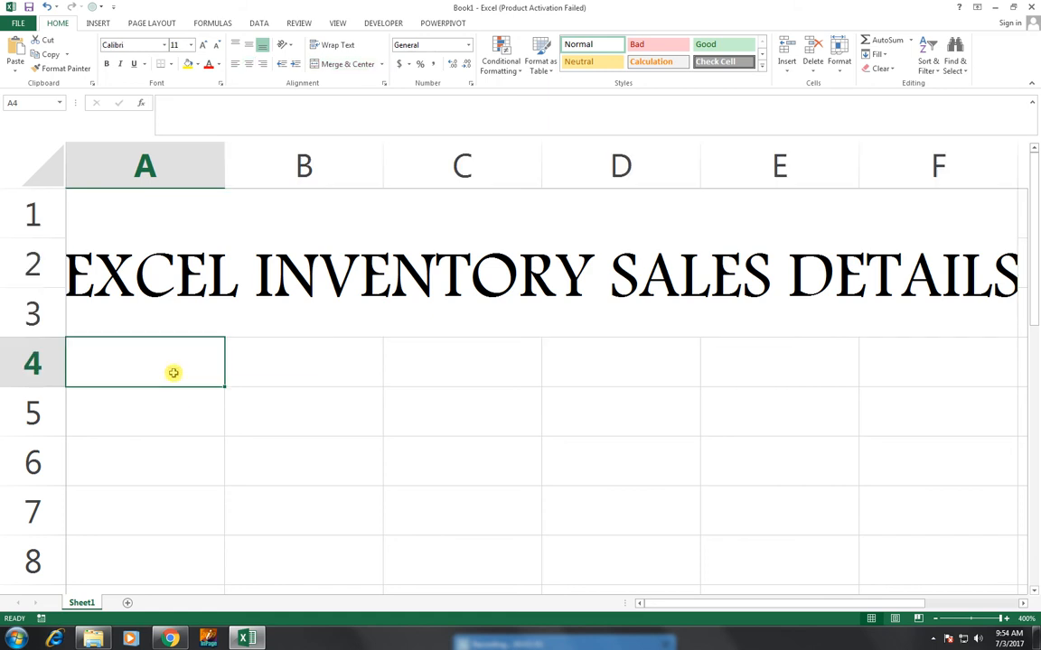
{"action": "type", "text": "S NOQ"}
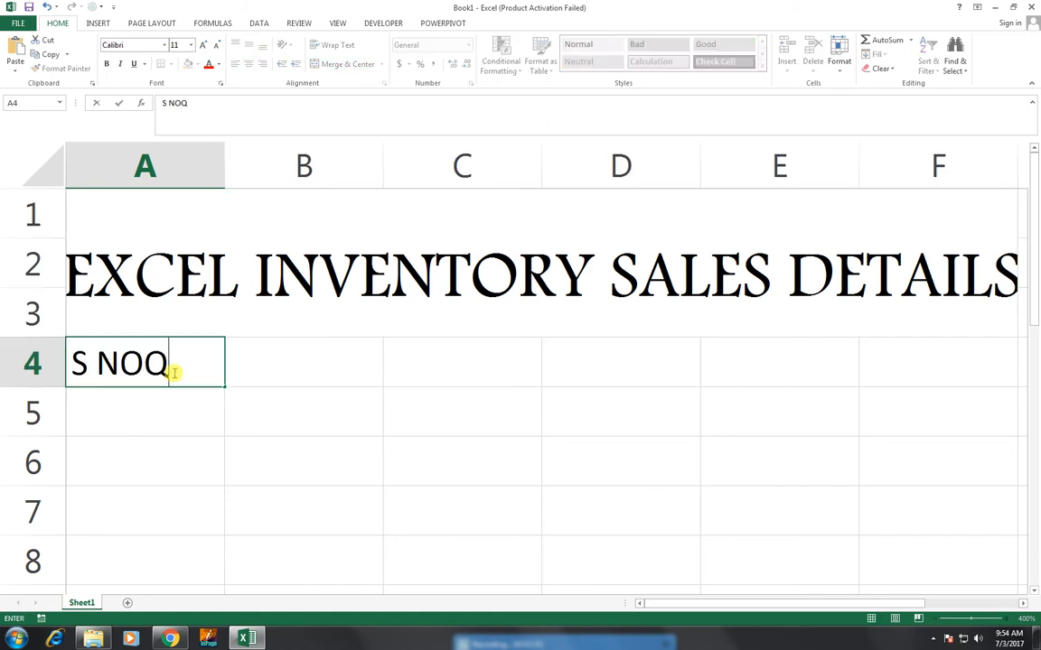
{"action": "key", "text": "BackSpace"}
{"action": "key", "text": "Tab"}
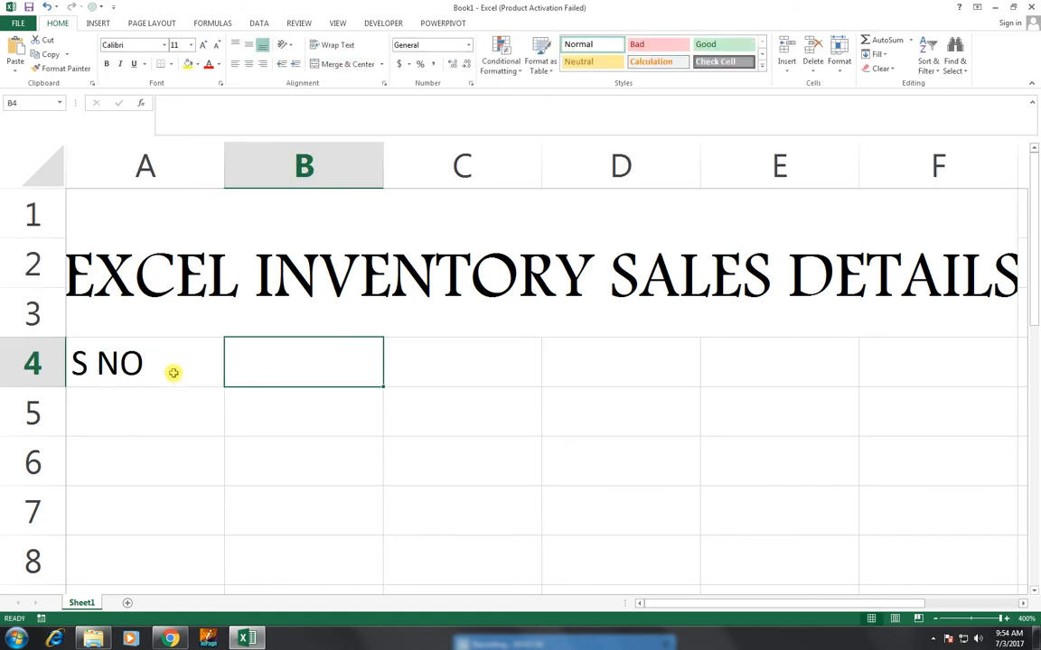
{"action": "type", "text": "NAME"}
{"action": "key", "text": "Tab"}
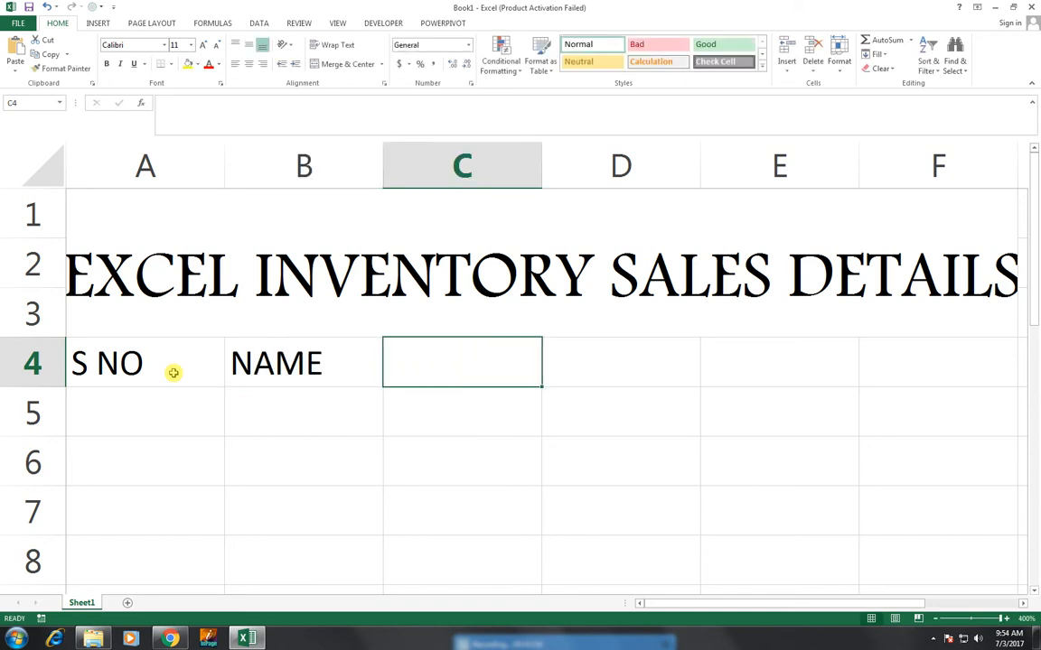
{"action": "key", "text": "Left"}
{"action": "key", "text": "Delete"}
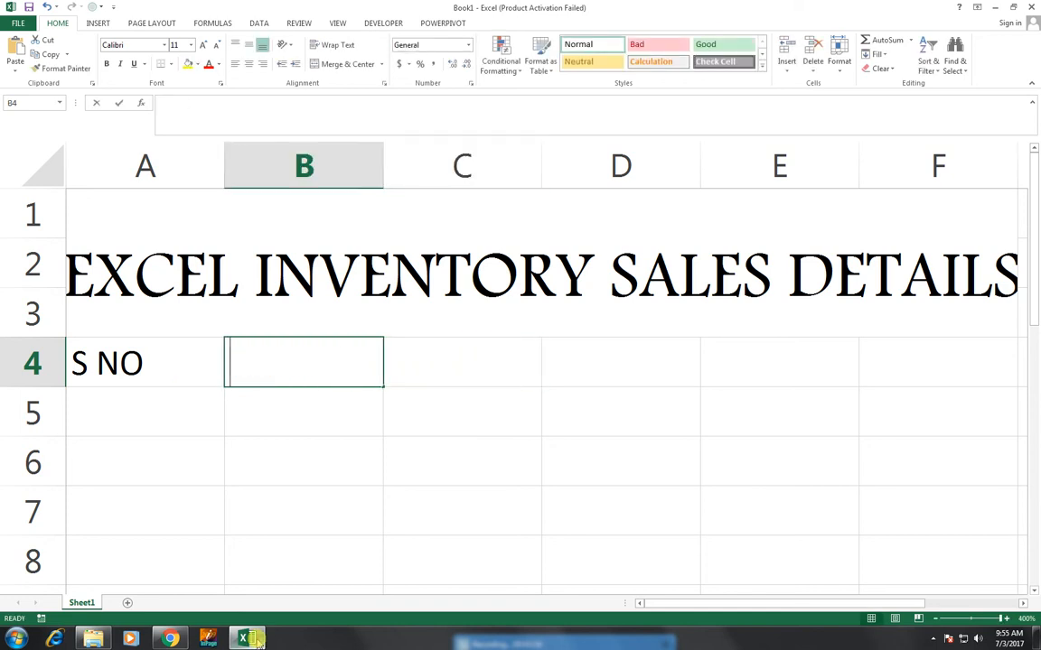
- Enter the column headings ITEM, PRICE and QTY in cells B4, C4 and D4
{"action": "type", "text": "ITEM"}
{"action": "key", "text": "Tab"}
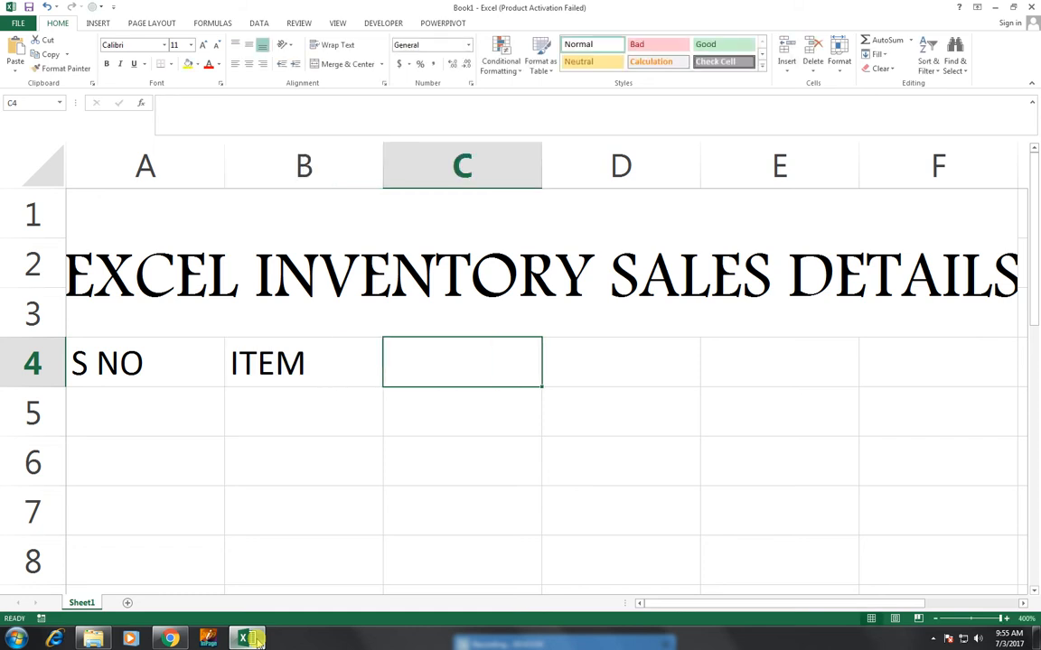
{"action": "type", "text": "PRIV"}
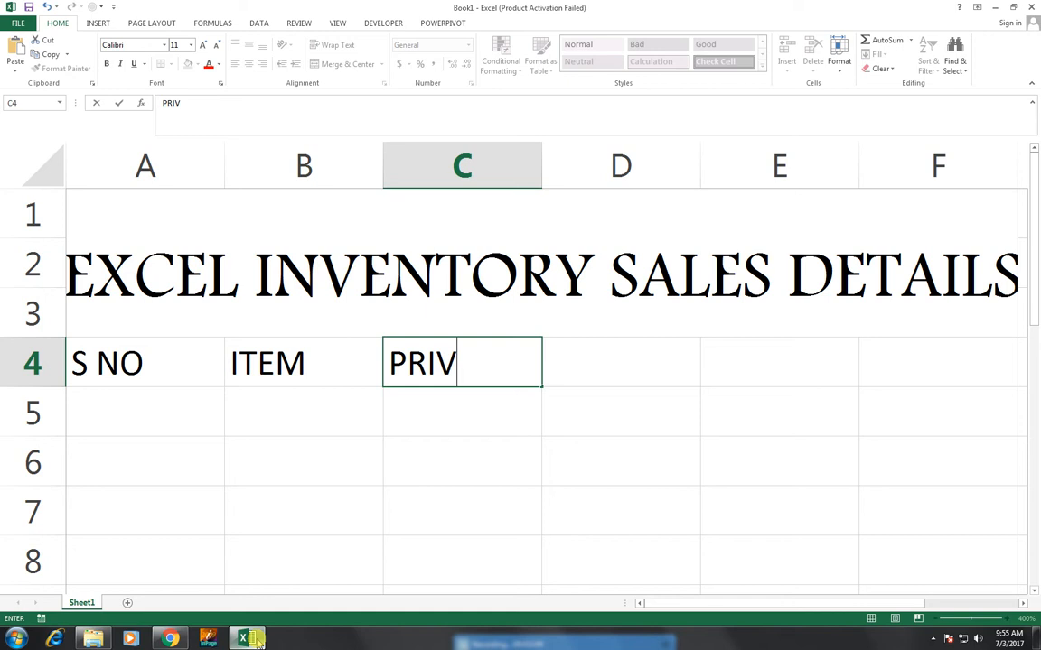
{"action": "key", "text": "BackSpace"}
{"action": "type", "text": "CE"}
{"action": "key", "text": "Tab"}
{"action": "type", "text": "QTY"}
{"action": "key", "text": "Tab"}
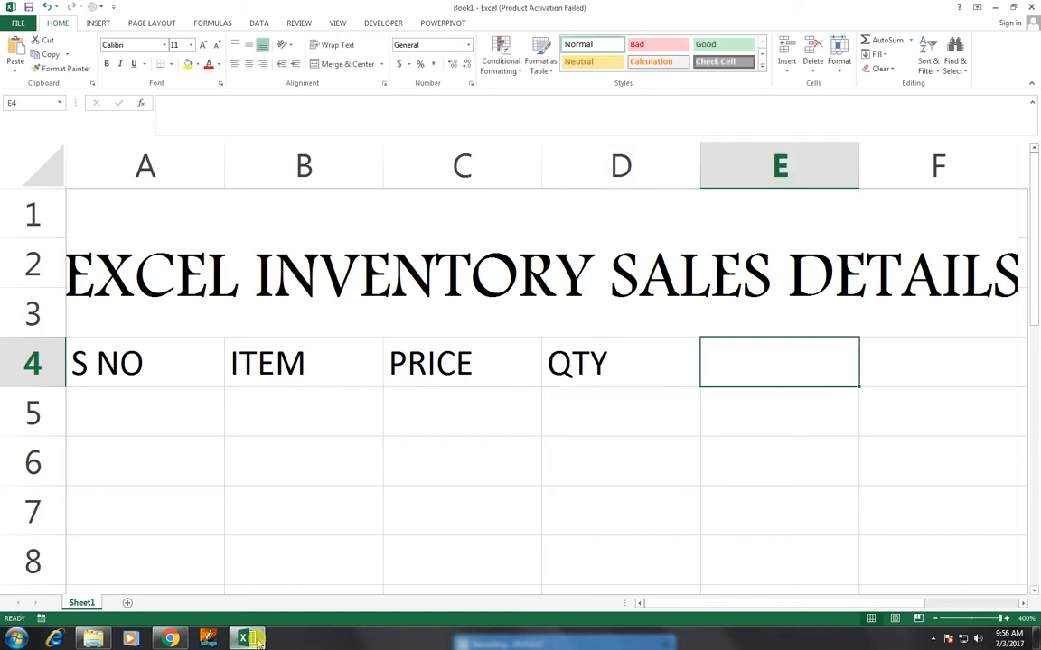
- Enter the column headings TOTAL in cell E4 and DISCOUNT in cell F4
{"action": "type", "text": "TOTAL"}
{"action": "key", "text": "Tab"}
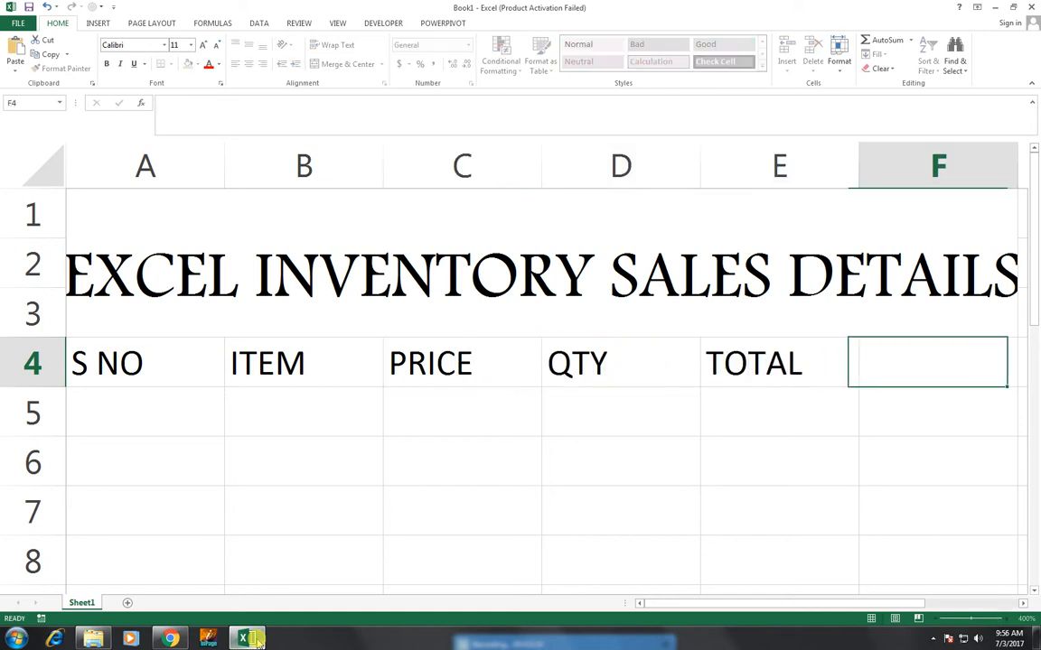
{"action": "type", "text": "DISCP"}
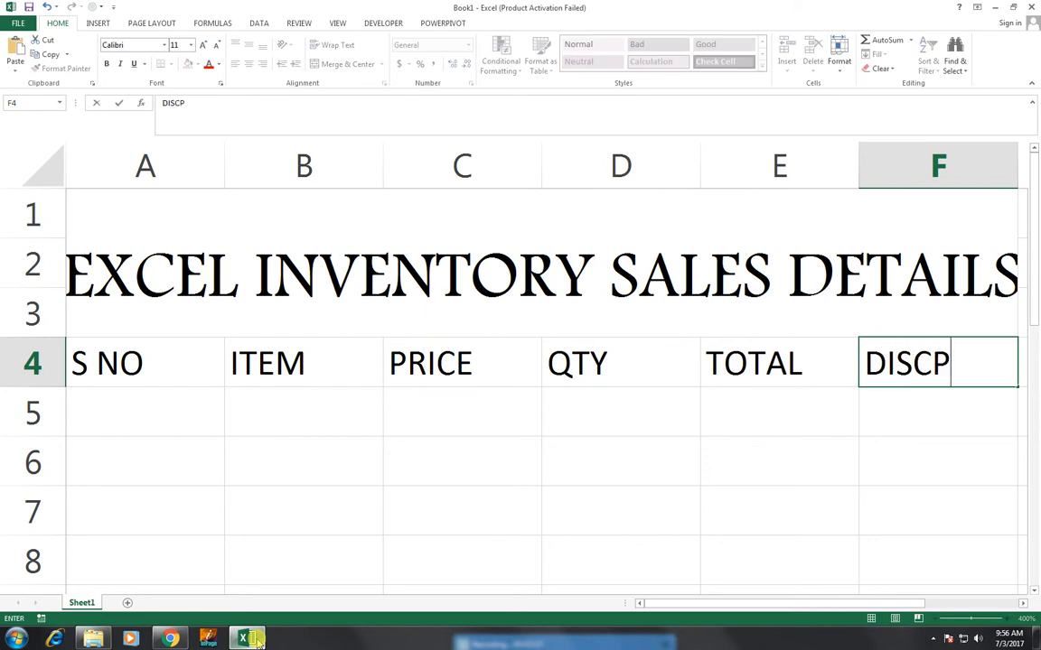
{"action": "key", "text": "BackSpace"}
{"action": "type", "text": "OUNT"}
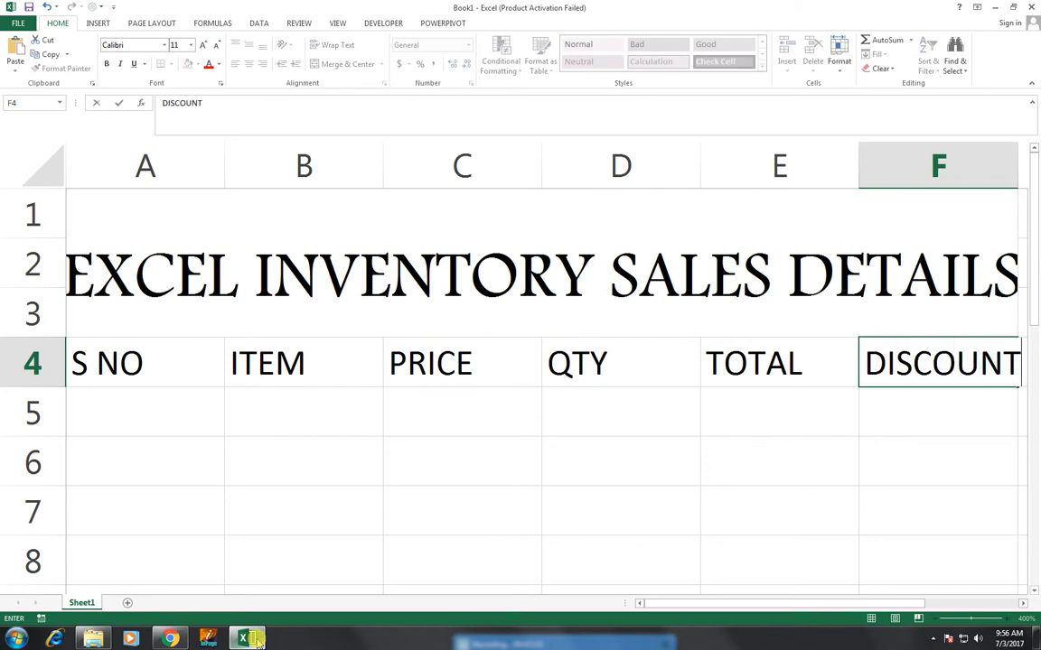
{"action": "key", "text": "ctrl+Return"}
- Center the contents of the table range A4:F8 horizontally and apply All Borders to it
{"action": "left_click", "coordinate": [304, 412]}
{"action": "left_click_drag", "start_coordinate": [144, 360], "coordinate": [918, 556]}
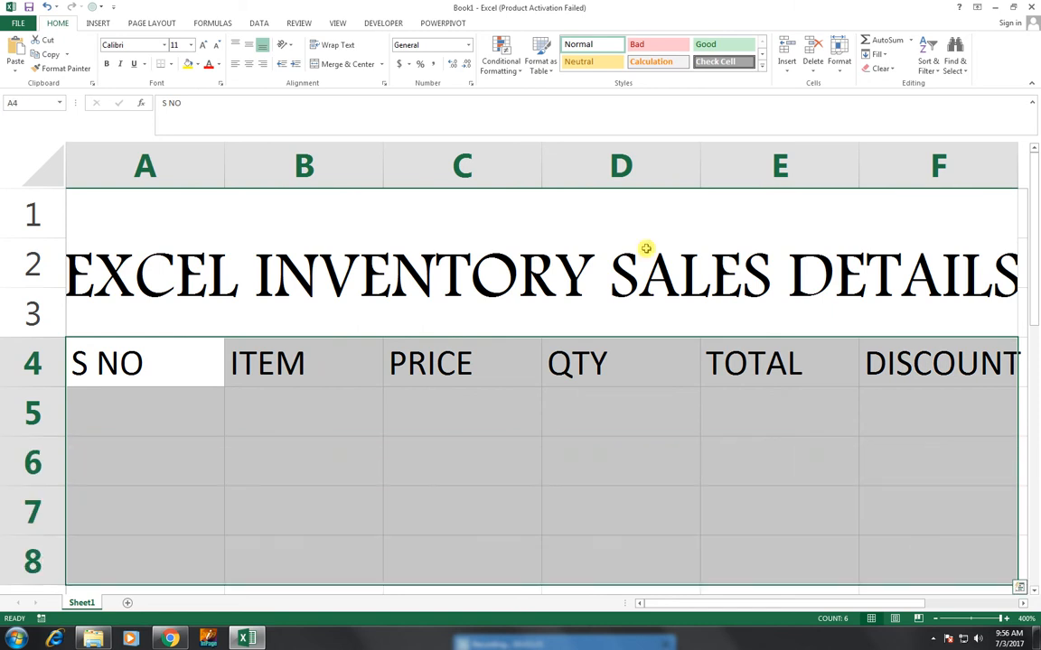
{"action": "left_click", "coordinate": [247, 65]}
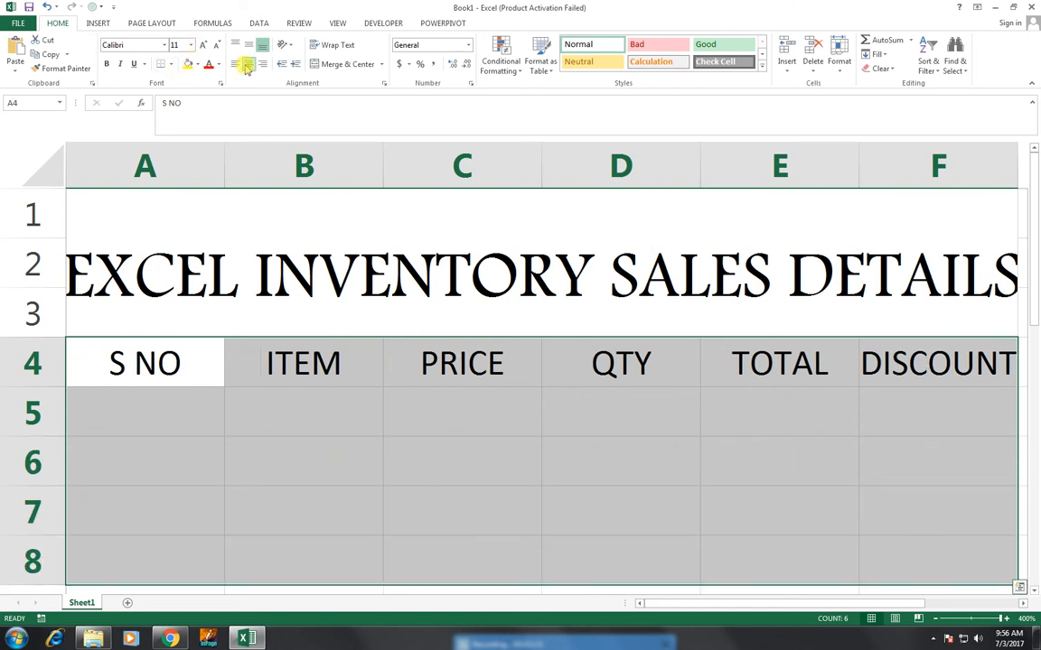
{"action": "left_click", "coordinate": [171, 64]}
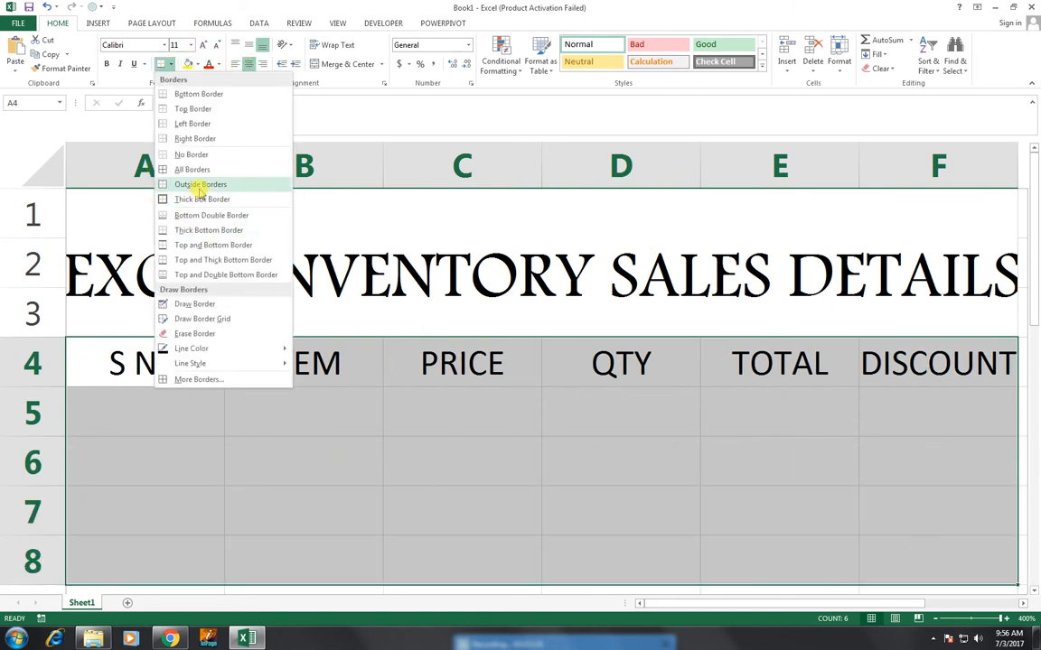
{"action": "left_click", "coordinate": [210, 172]}
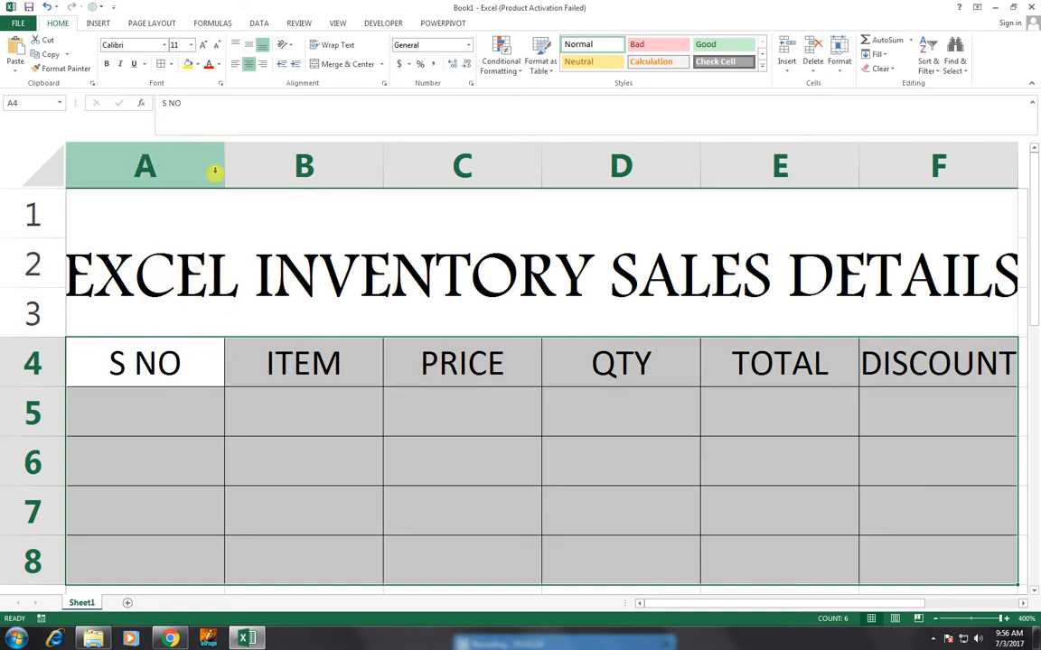
- Fill the merged title cell with the standard dark blue color
{"action": "left_click", "coordinate": [237, 295]}
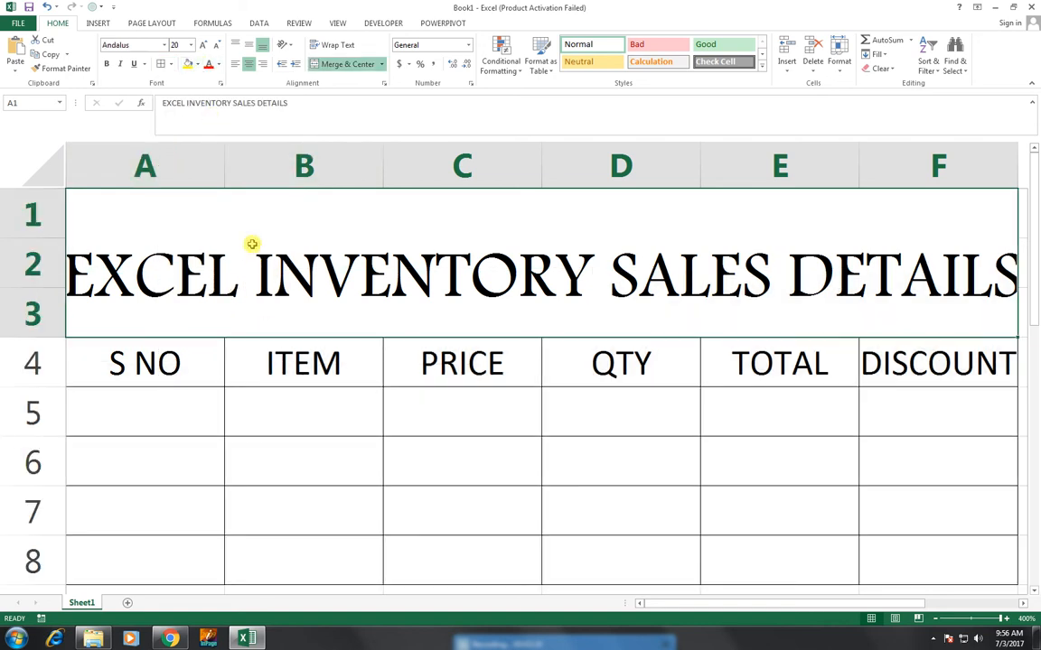
{"action": "left_click", "coordinate": [195, 65]}
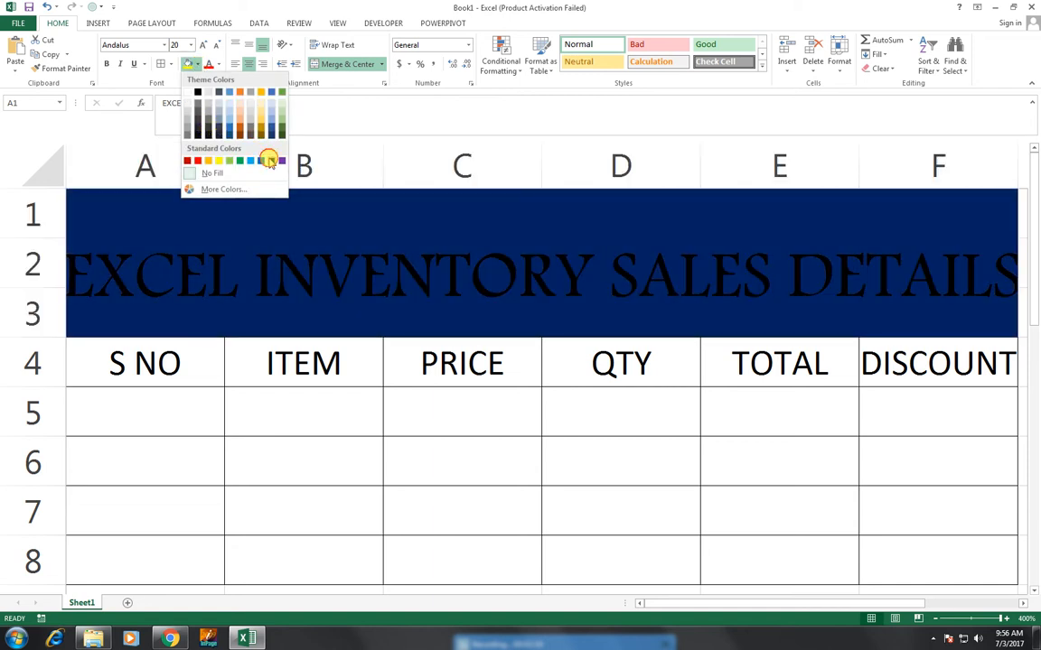
{"action": "left_click", "coordinate": [271, 160]}
- Set the font color of the merged title to white
{"action": "left_click", "coordinate": [217, 66]}
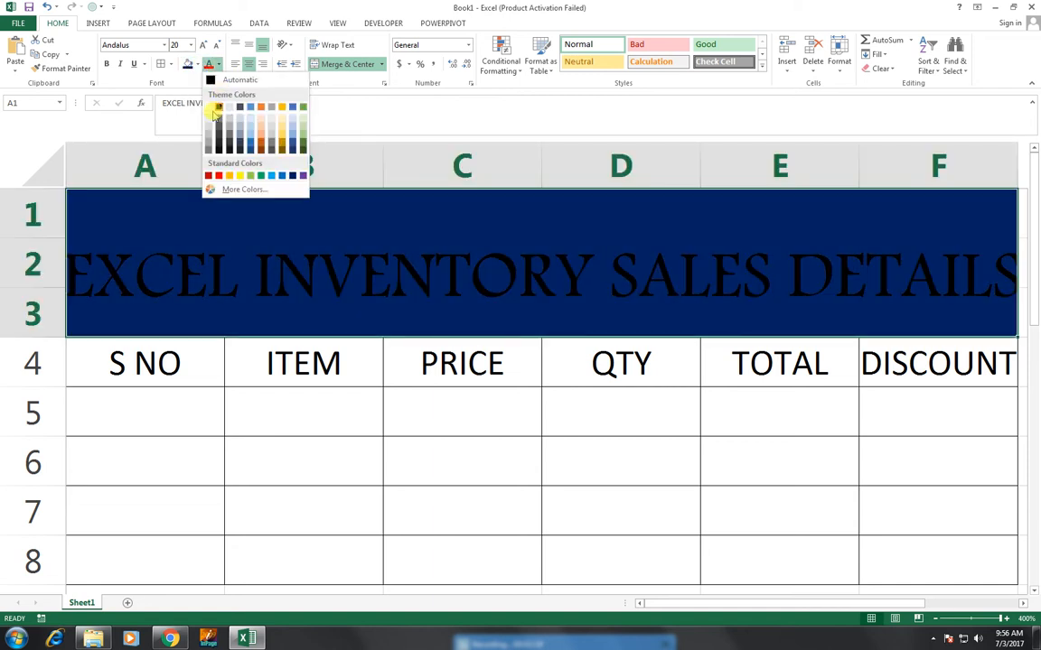
{"action": "left_click", "coordinate": [208, 105]}
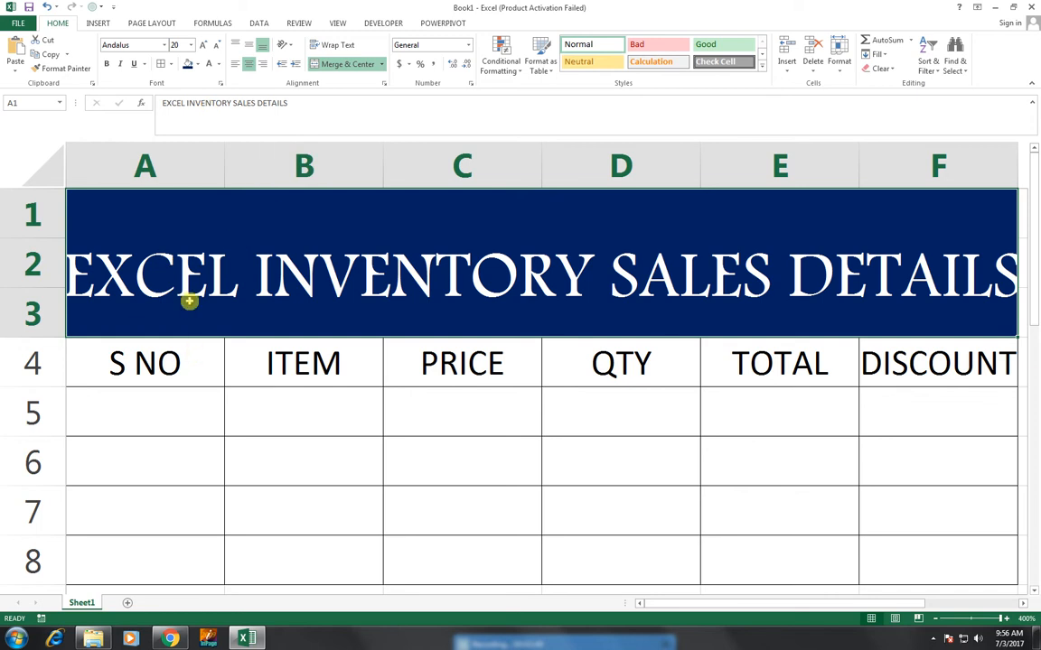
- Fill the heading cells A4:F4 with standard red and set their font color to yellow
{"action": "left_click_drag", "start_coordinate": [134, 372], "coordinate": [872, 363]}
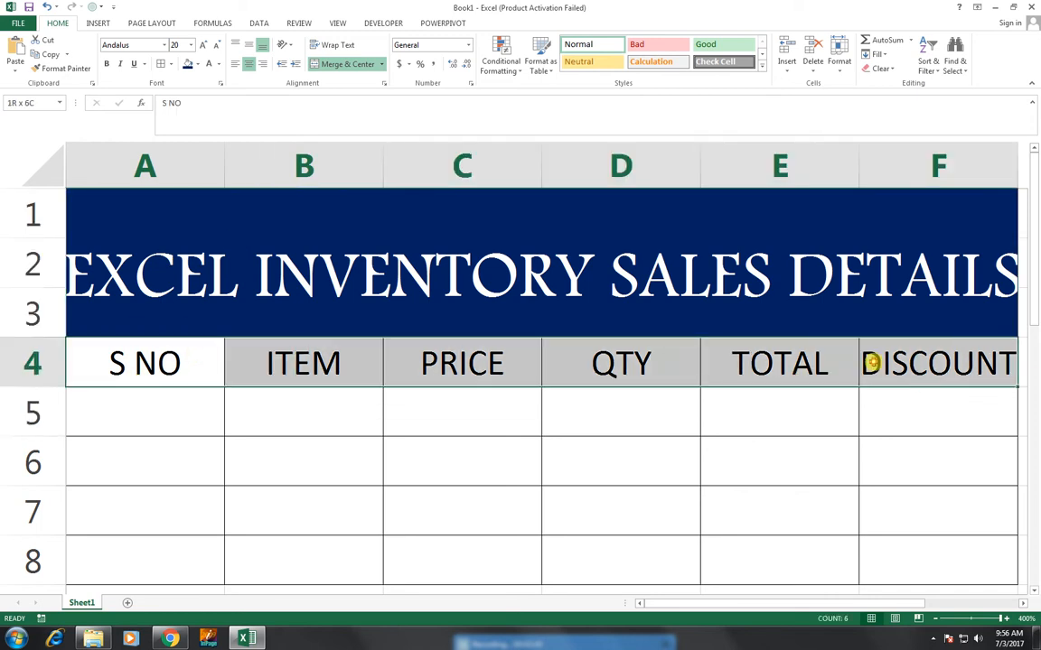
{"action": "left_click", "coordinate": [865, 362]}
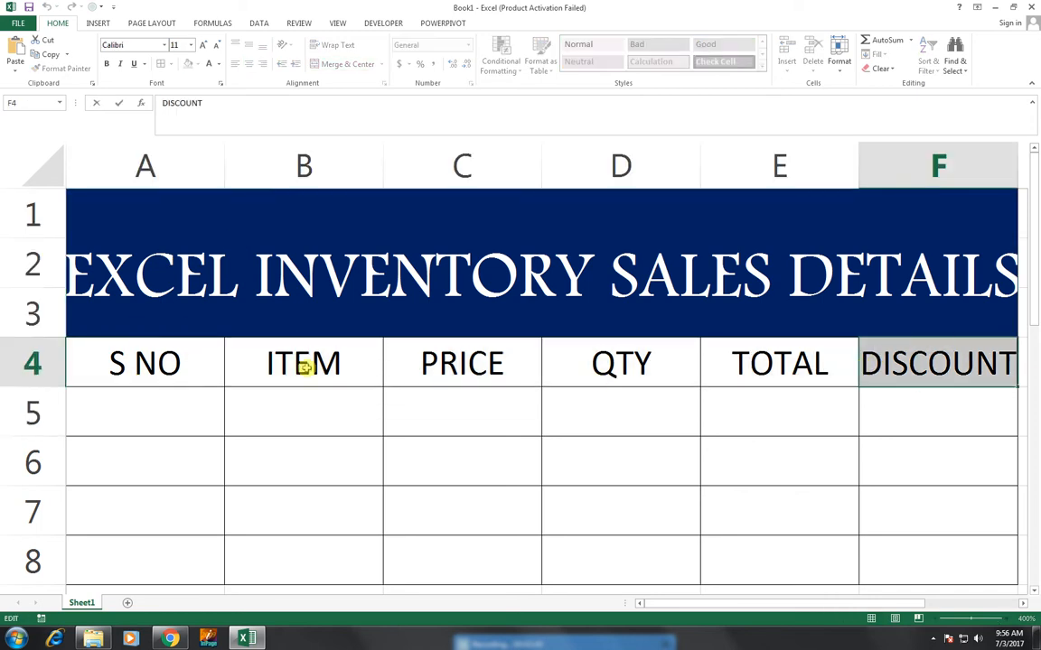
{"action": "left_click_drag", "start_coordinate": [211, 360], "coordinate": [862, 360]}
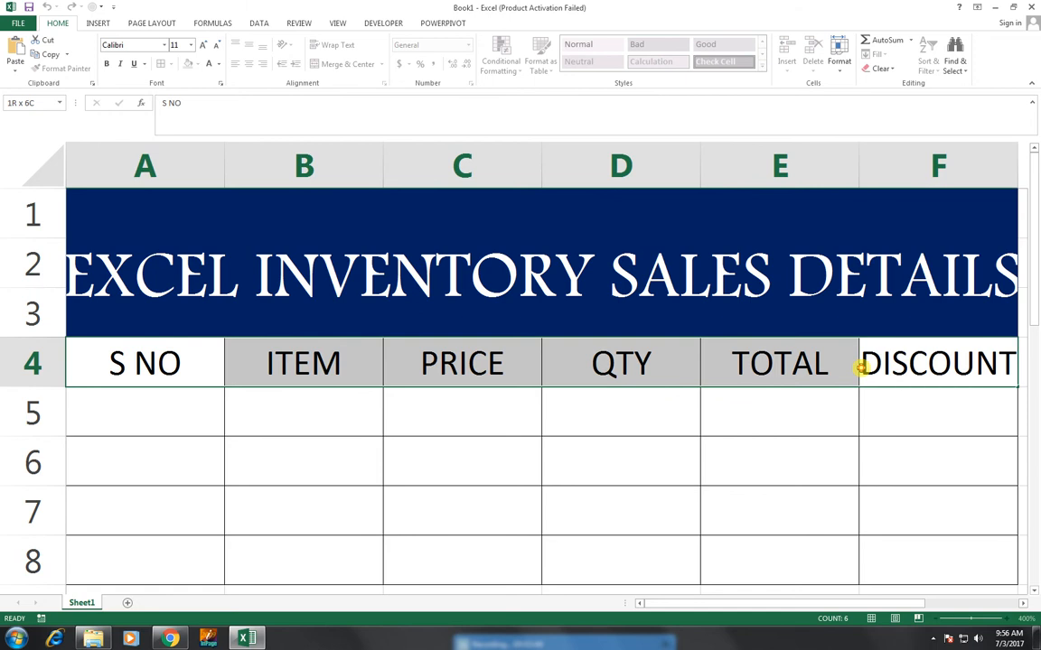
{"action": "left_click", "coordinate": [197, 64]}
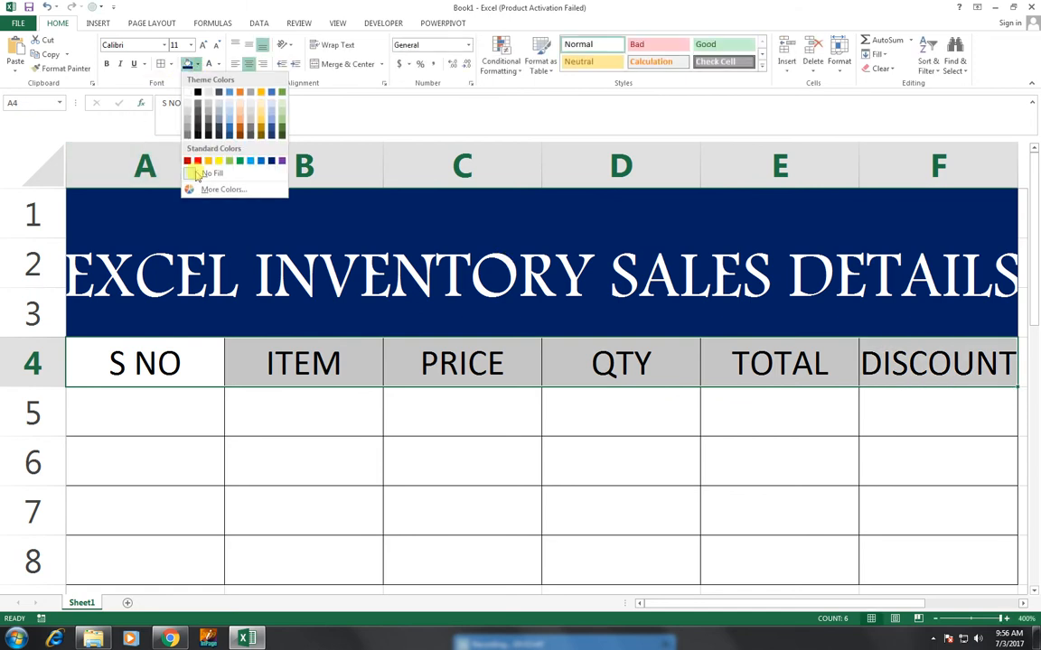
{"action": "left_click", "coordinate": [196, 161]}
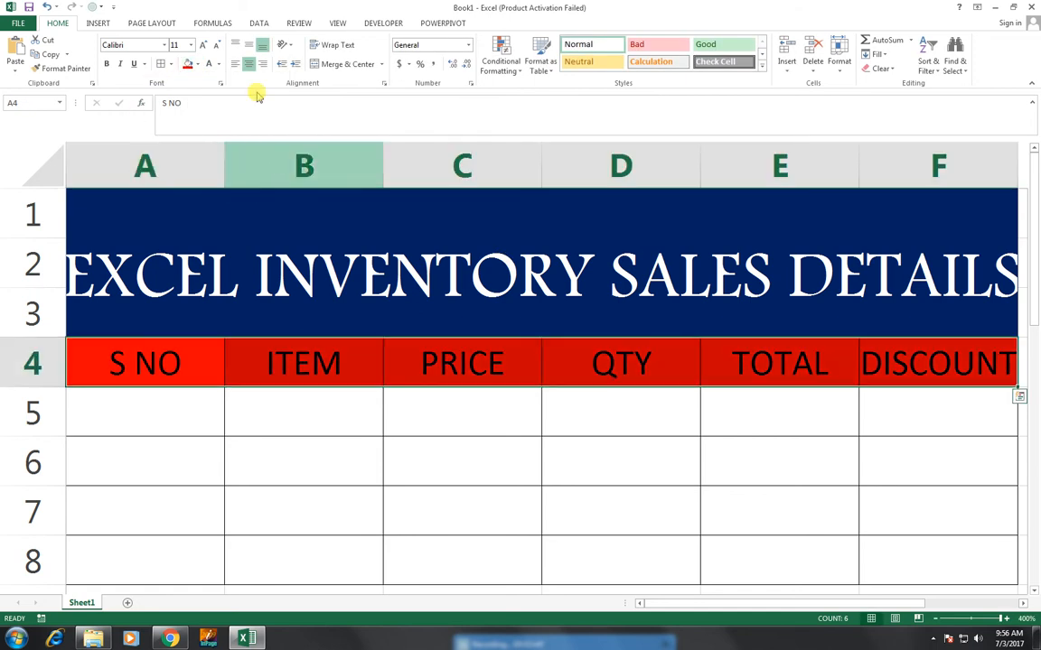
{"action": "left_click", "coordinate": [218, 64]}
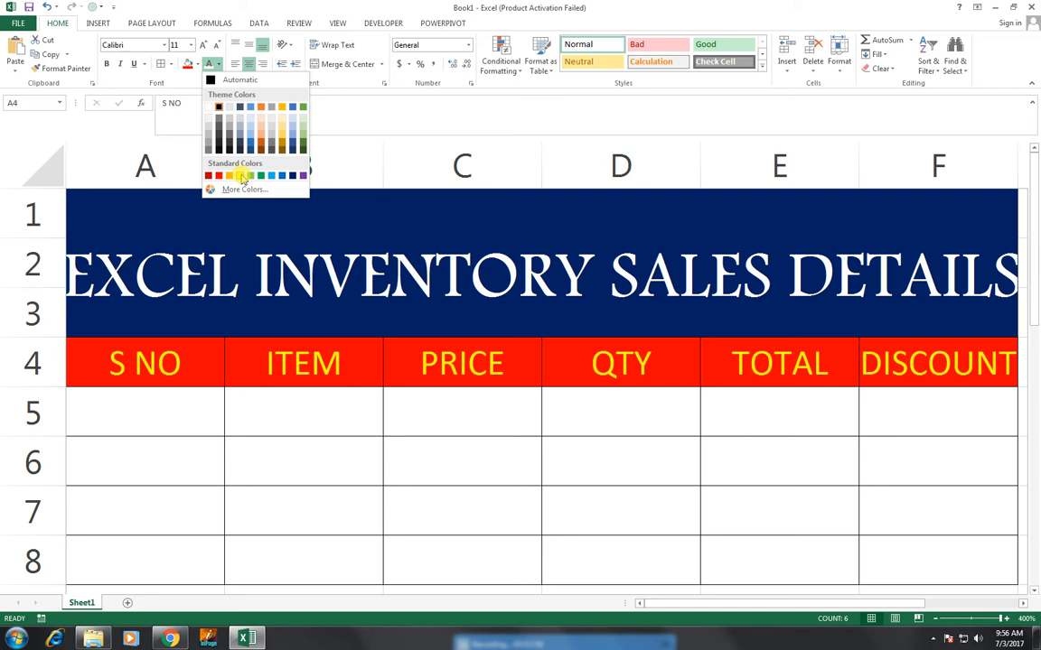
{"action": "left_click", "coordinate": [229, 175]}
- Format the headings in A4:F4 as Bell MT at size 10 and autofit the width of column F
{"action": "left_click", "coordinate": [215, 46]}
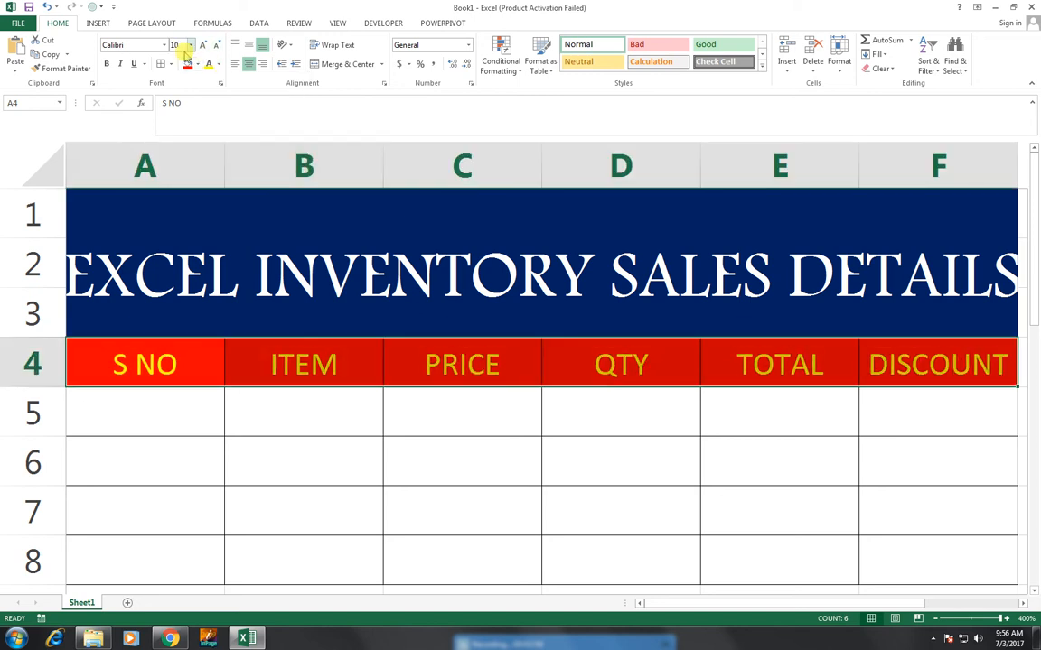
{"action": "left_click", "coordinate": [164, 44]}
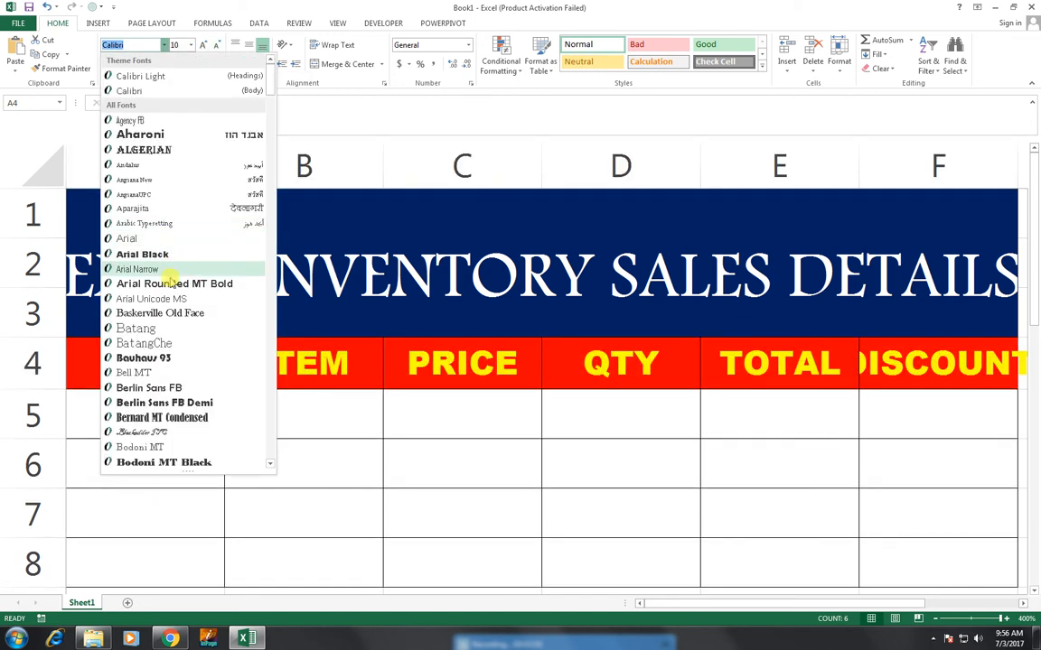
{"action": "left_click", "coordinate": [168, 373]}
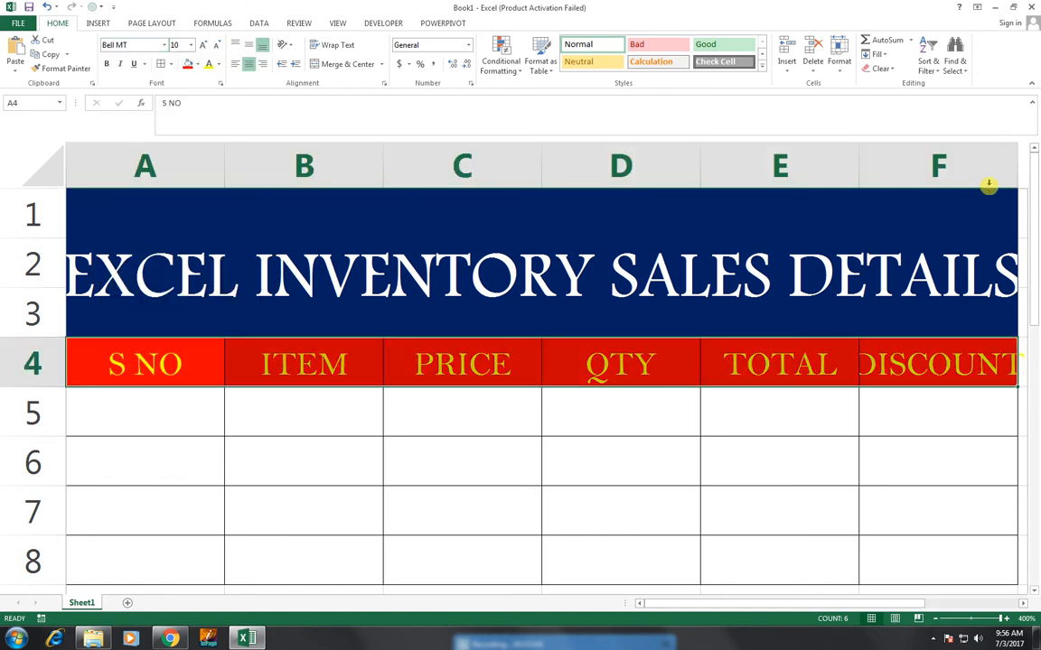
{"action": "double_click", "coordinate": [1018, 156]}
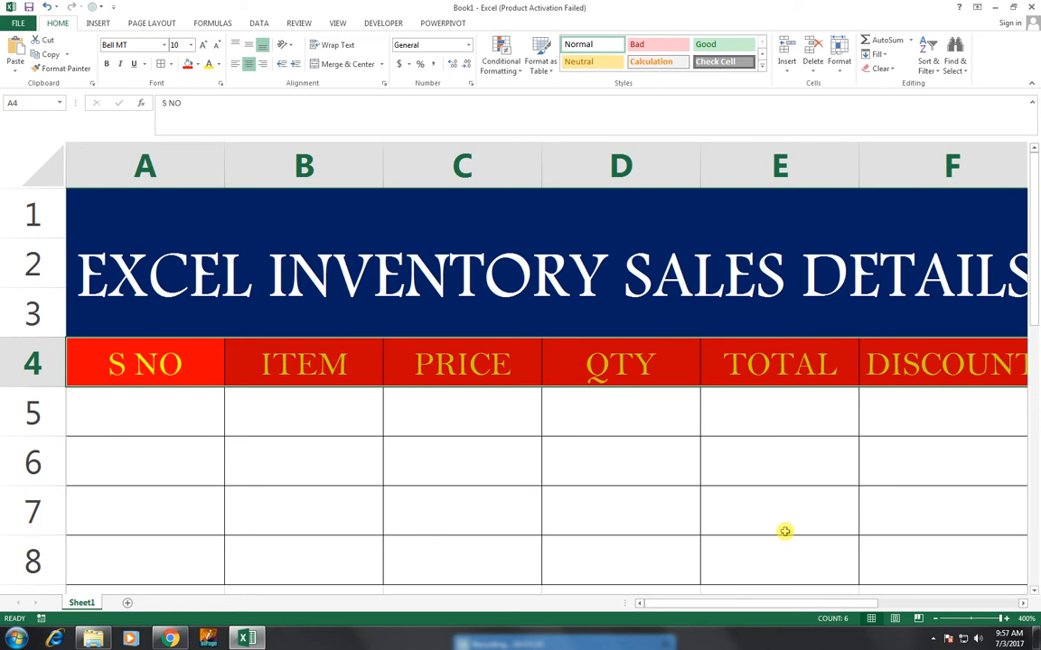
- Enter 1 in cell A5 and fill the serial number series down to 4 in A8
{"action": "left_click", "coordinate": [160, 413]}
{"action": "type", "text": "1"}
{"action": "key", "text": "Return"}
{"action": "left_click", "coordinate": [161, 413]}
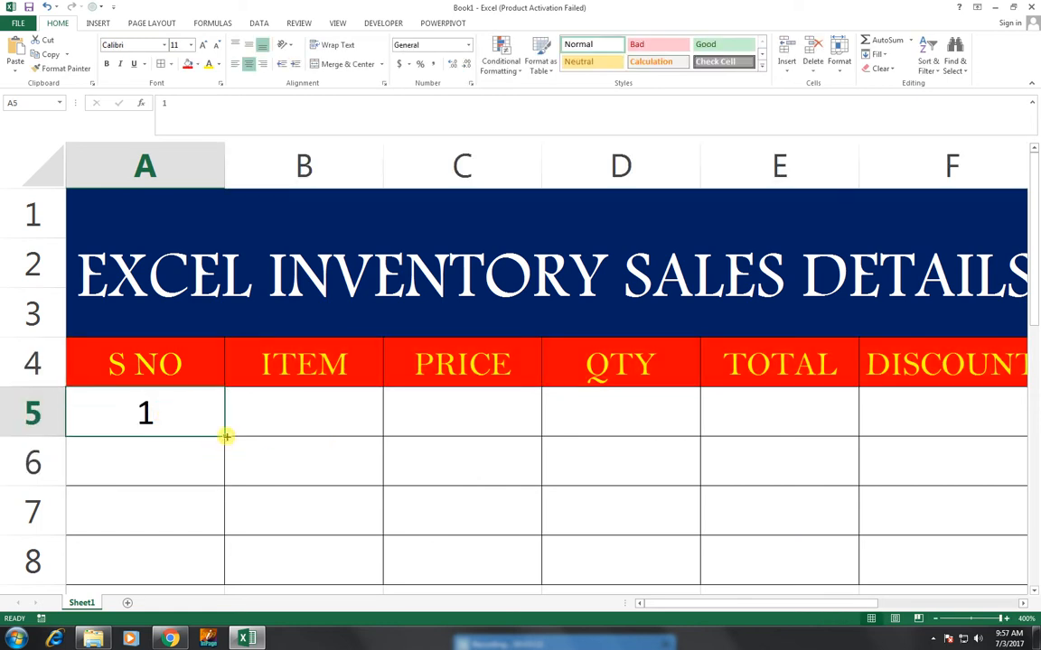
{"action": "left_click_drag", "start_coordinate": [225, 436], "coordinate": [226, 578]}
- Enter the items MOUSE in cell B5 and CAMERA in cell B6
{"action": "left_click", "coordinate": [266, 409]}
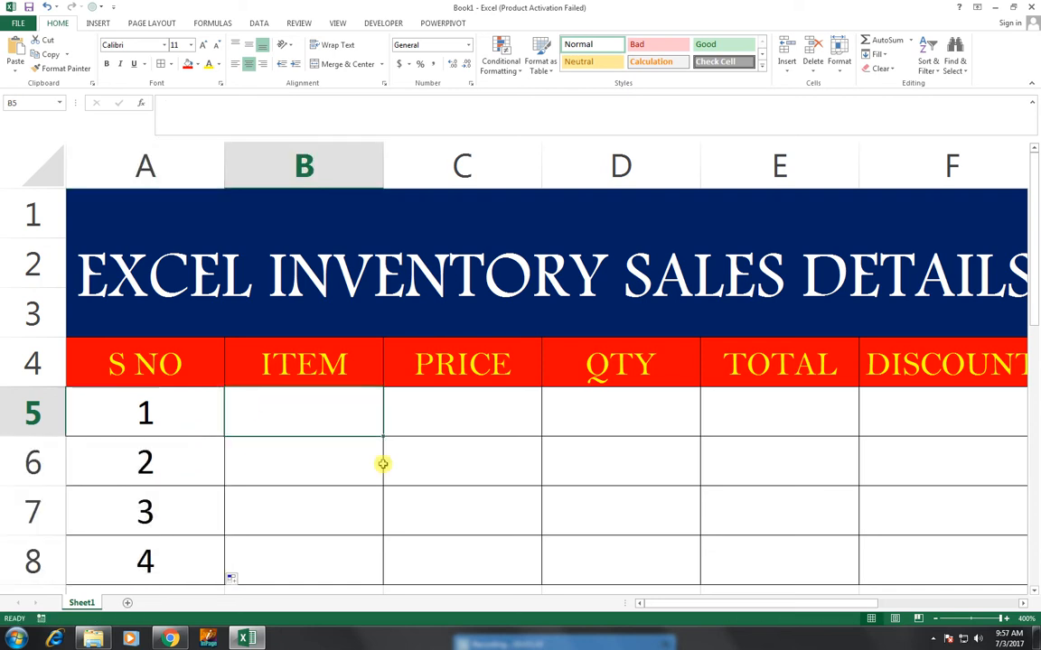
{"action": "type", "text": "MOUSE"}
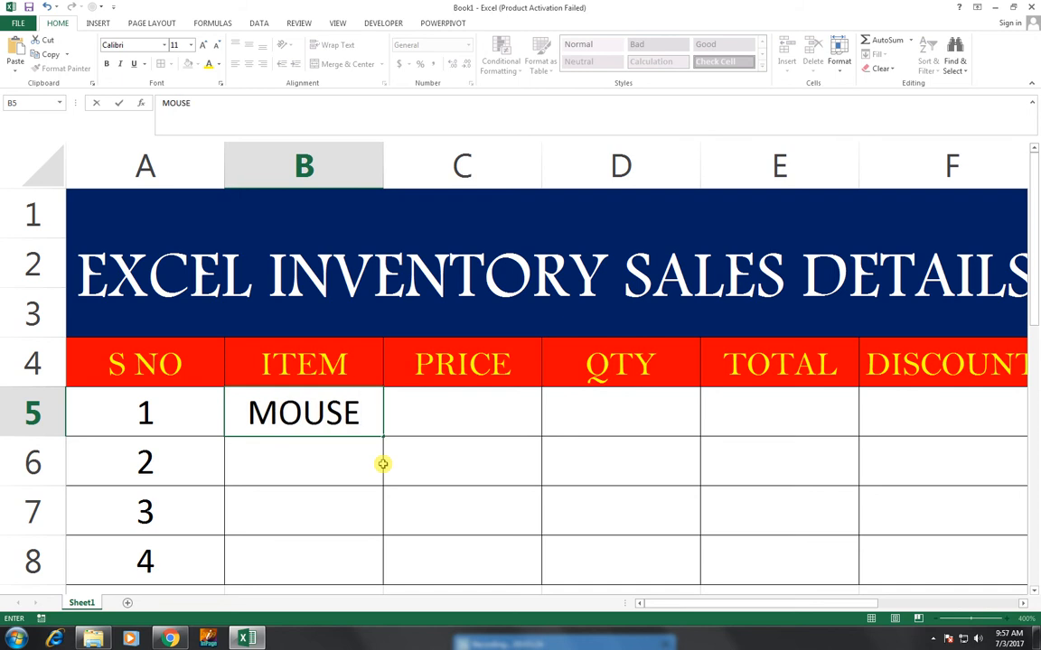
{"action": "key", "text": "Return"}
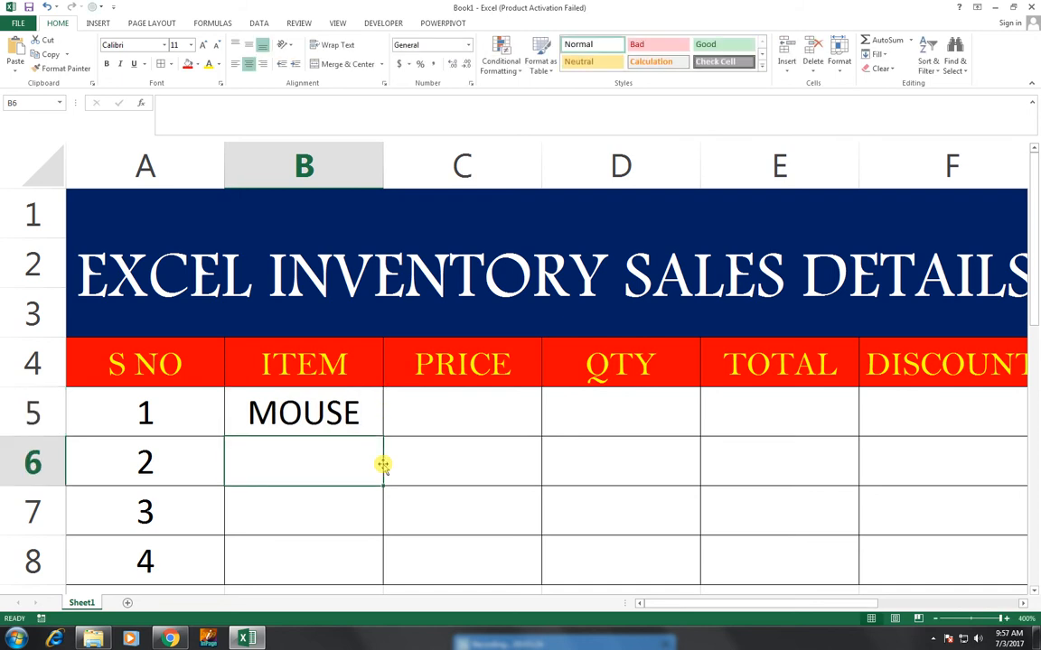
{"action": "type", "text": "CA"}
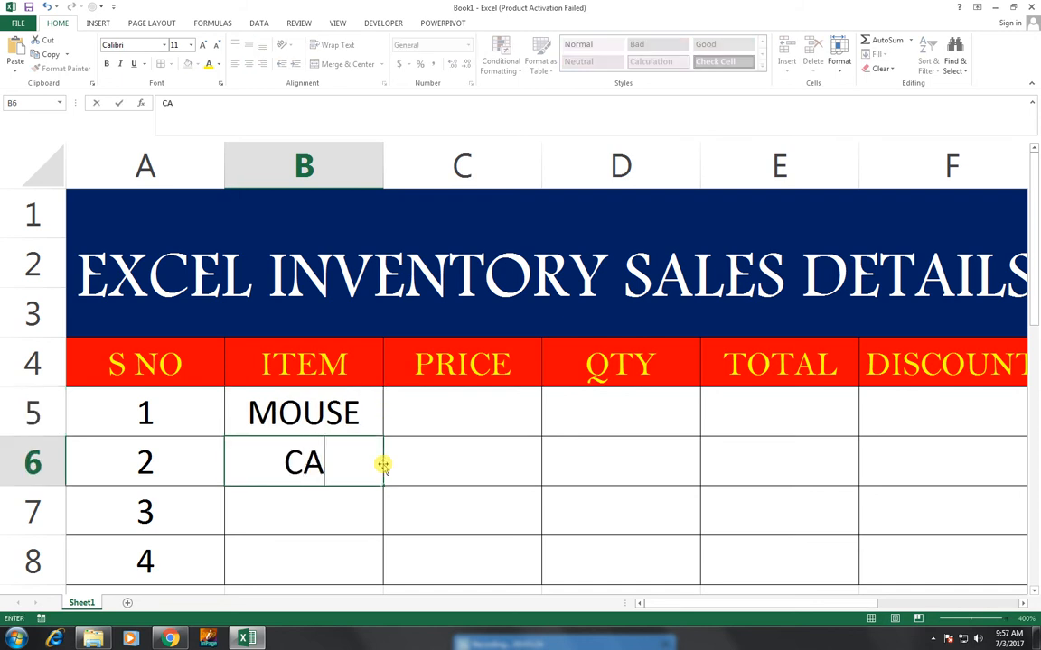
{"action": "type", "text": "ME"}
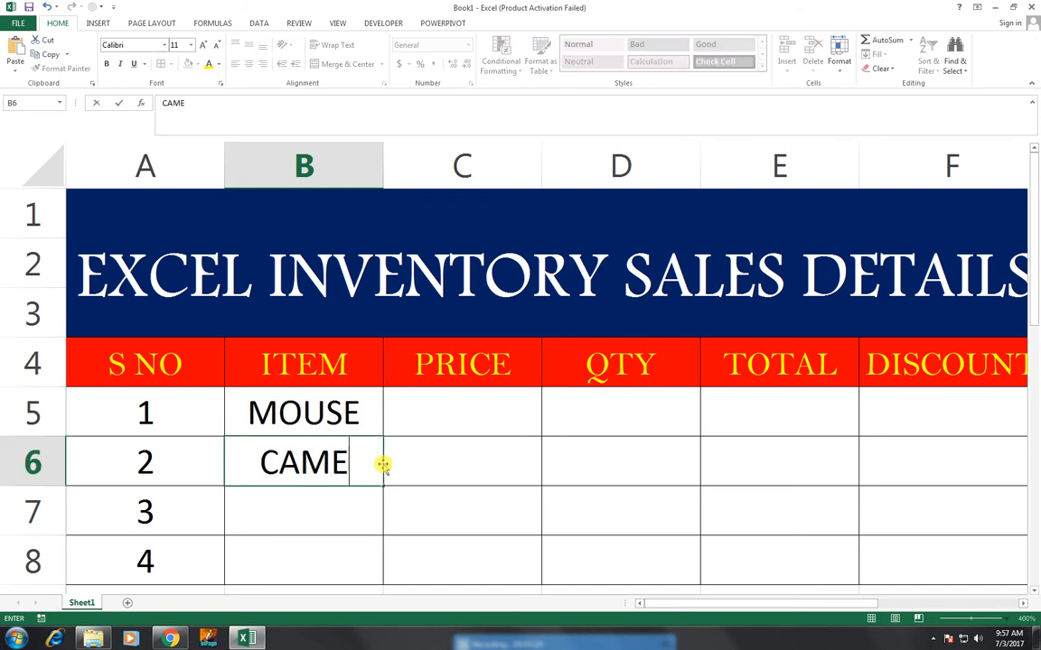
{"action": "type", "text": "RA"}
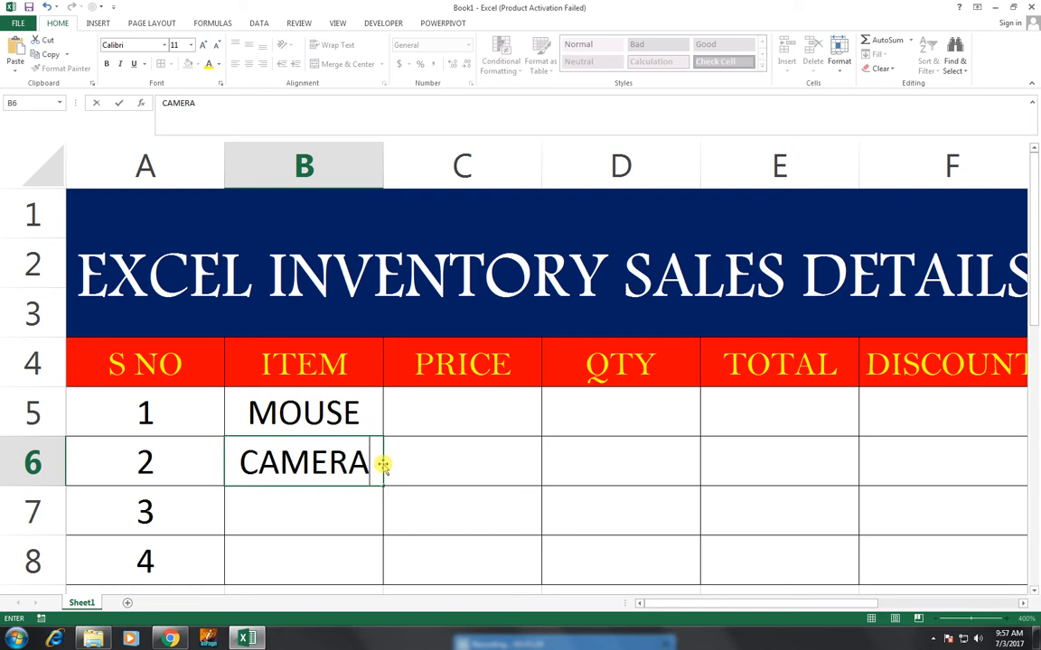
{"action": "key", "text": "Return"}
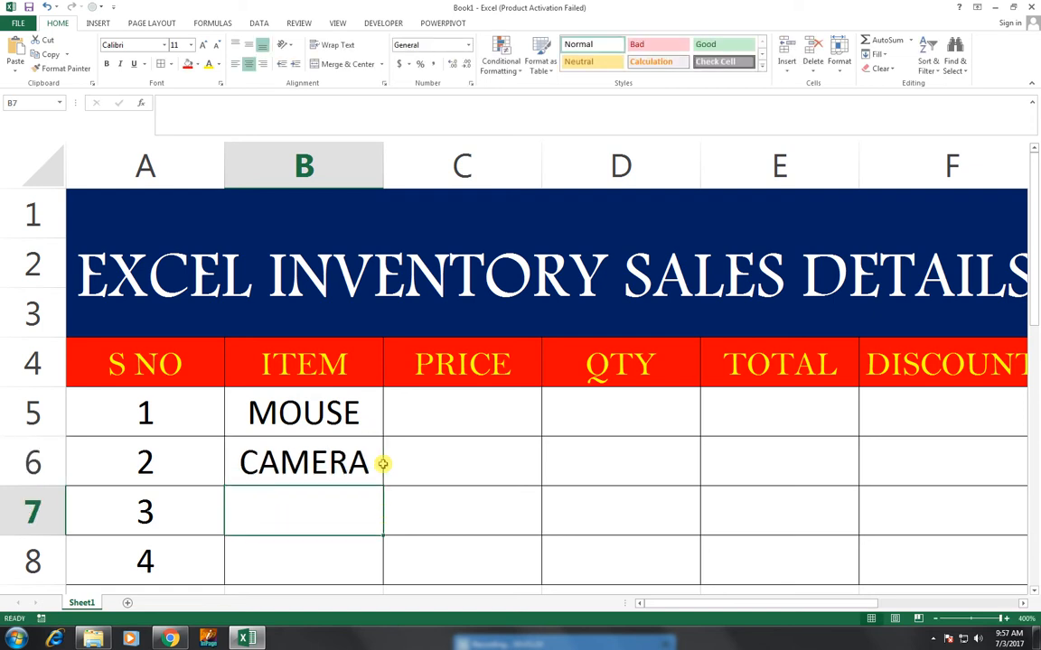
- Enter the prices 150 in cell C5 and 1200 in cell C6
{"action": "left_click", "coordinate": [441, 421]}
{"action": "type", "text": "150"}
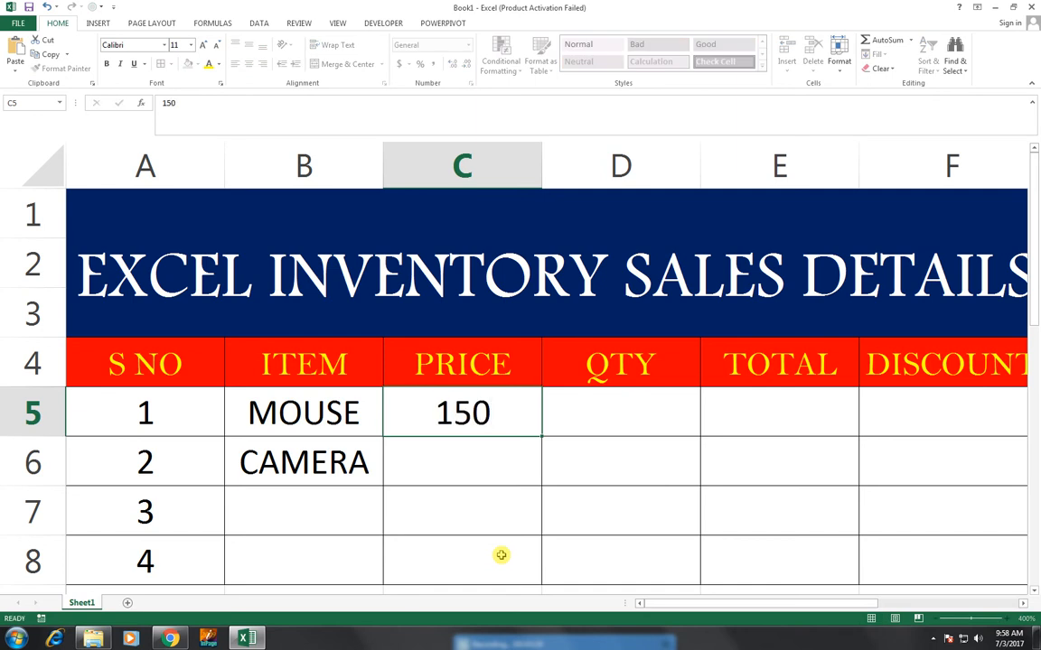
{"action": "key", "text": "Return"}
{"action": "type", "text": "1200"}
{"action": "key", "text": "Tab"}
- Enter the quantities 20 in cell D5 and 12 in cell D6
{"action": "key", "text": "Up"}
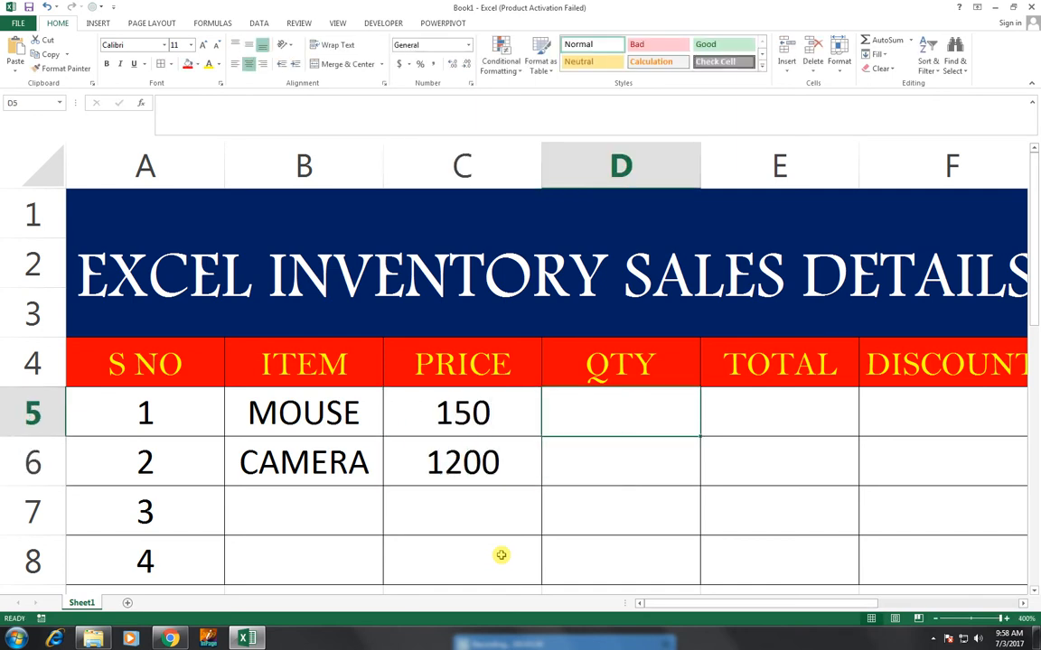
{"action": "type", "text": "20"}
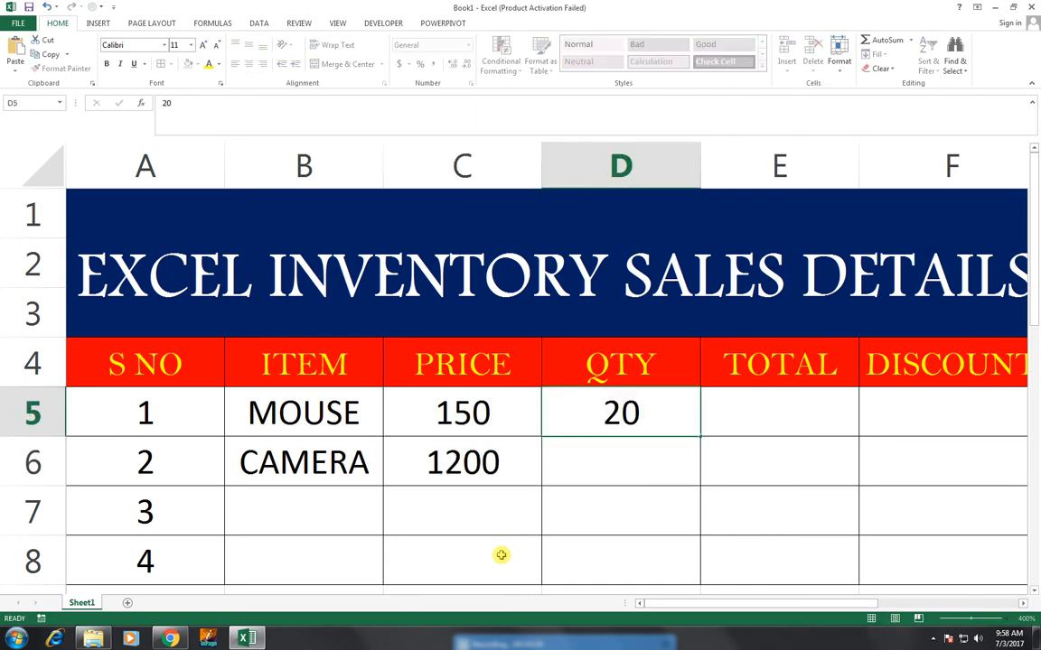
{"action": "key", "text": "Return"}
{"action": "type", "text": "12"}
{"action": "key", "text": "Tab"}
- Enter the formula =C5*D5 in cell E5 to calculate the total for the MOUSE row
{"action": "key", "text": "Down"}
{"action": "key", "text": "Up"}
{"action": "key", "text": "Up"}
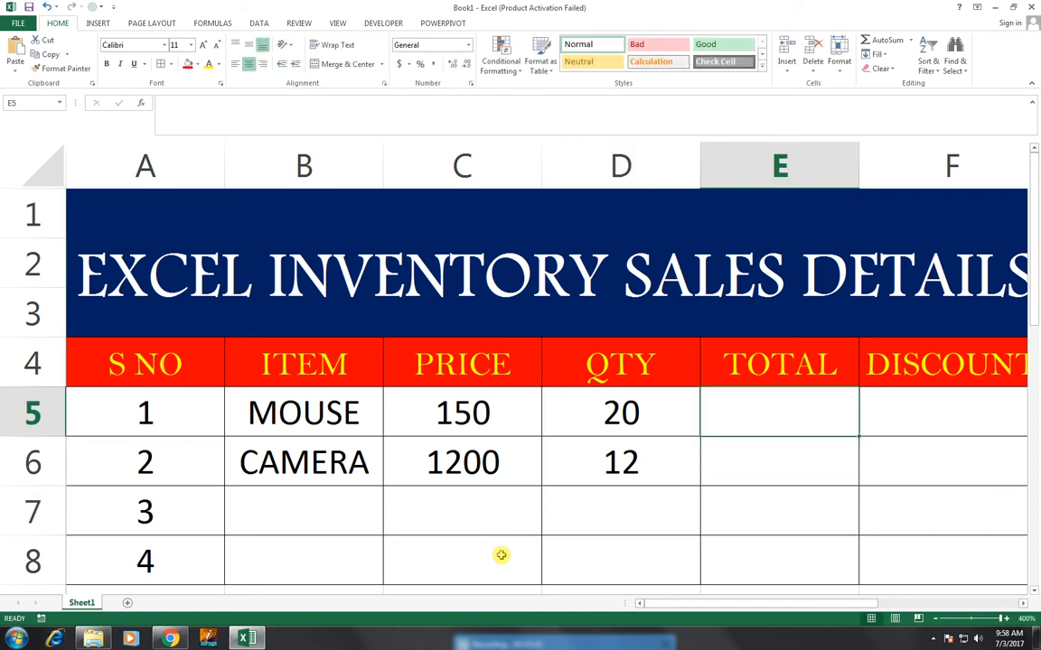
{"action": "type", "text": "="}
{"action": "key", "text": "Left"}
{"action": "key", "text": "Left"}
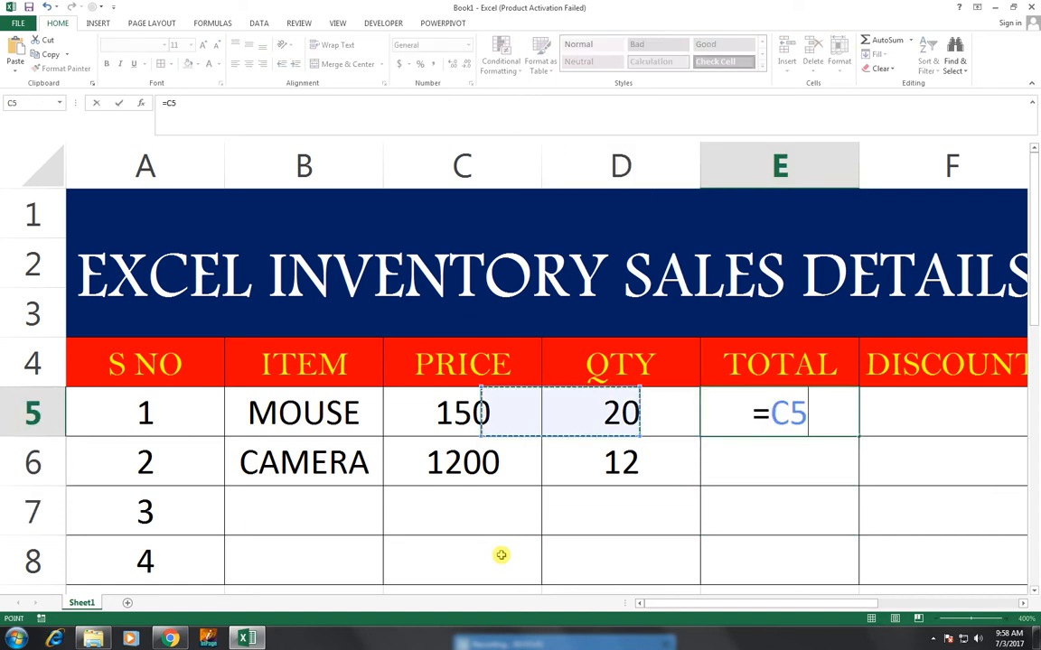
{"action": "type", "text": "*"}
{"action": "key", "text": "Left"}
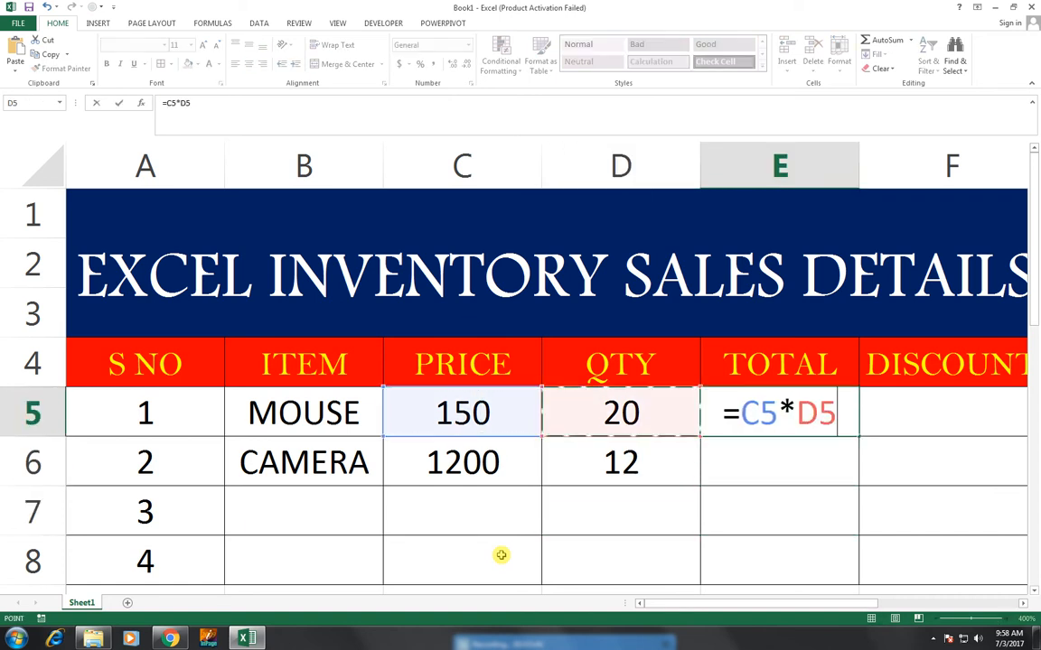
{"action": "key", "text": "Return"}
- Copy the total formula from E5 down through cell E8
{"action": "left_click", "coordinate": [828, 416]}
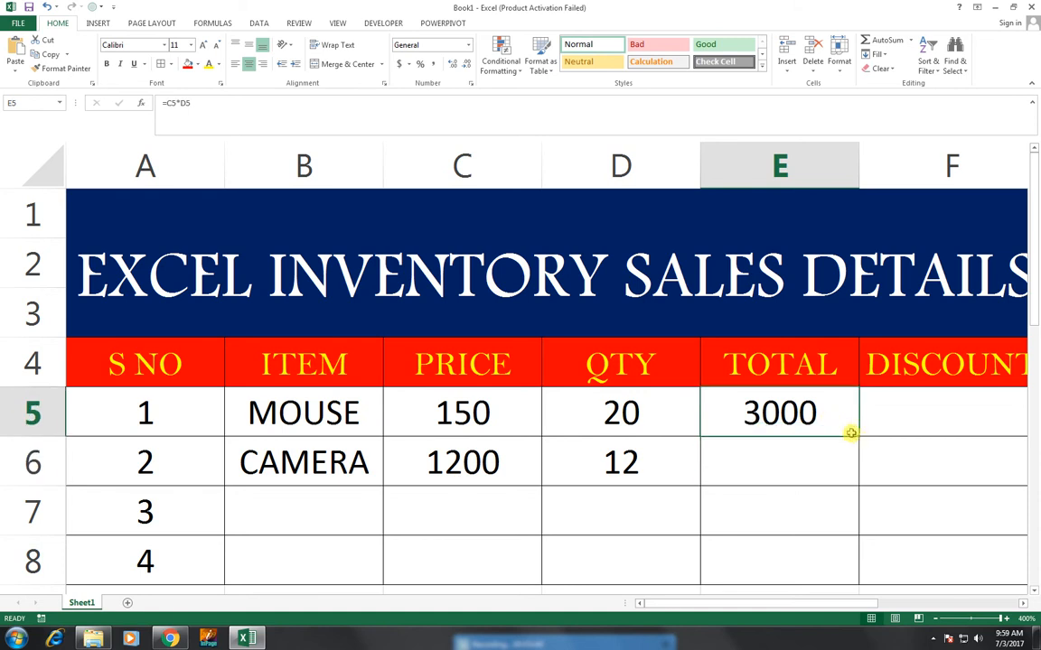
{"action": "left_click_drag", "start_coordinate": [856, 435], "coordinate": [843, 561]}
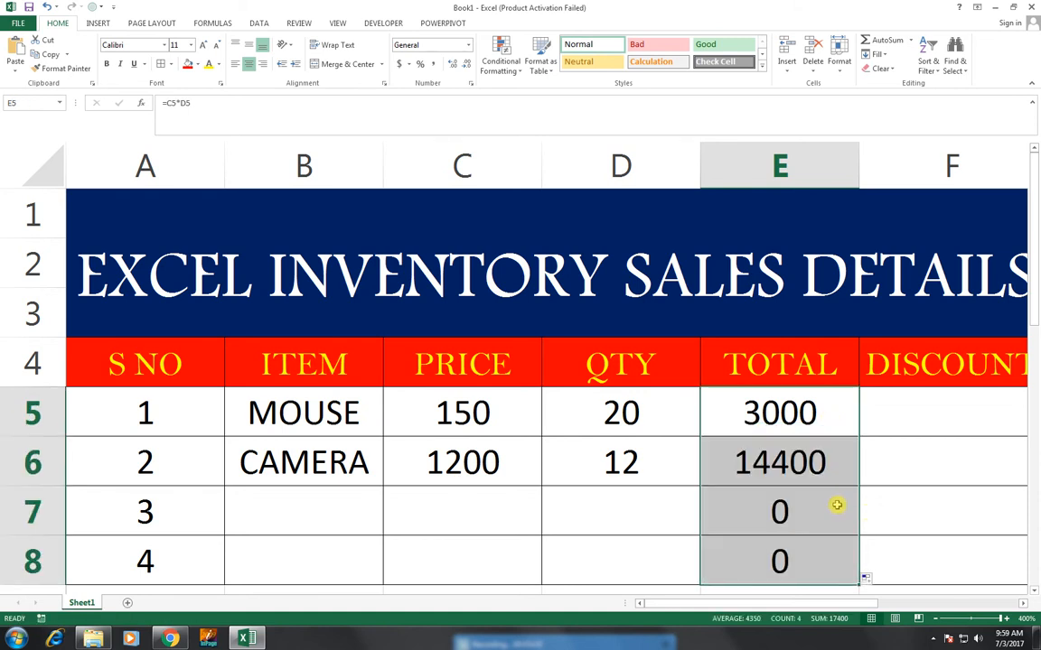
{"action": "left_click", "coordinate": [836, 505]}
- Enter the formula =E5*3% in cell F5 to calculate a 3% discount on the MOUSE total
{"action": "left_click", "coordinate": [942, 411]}
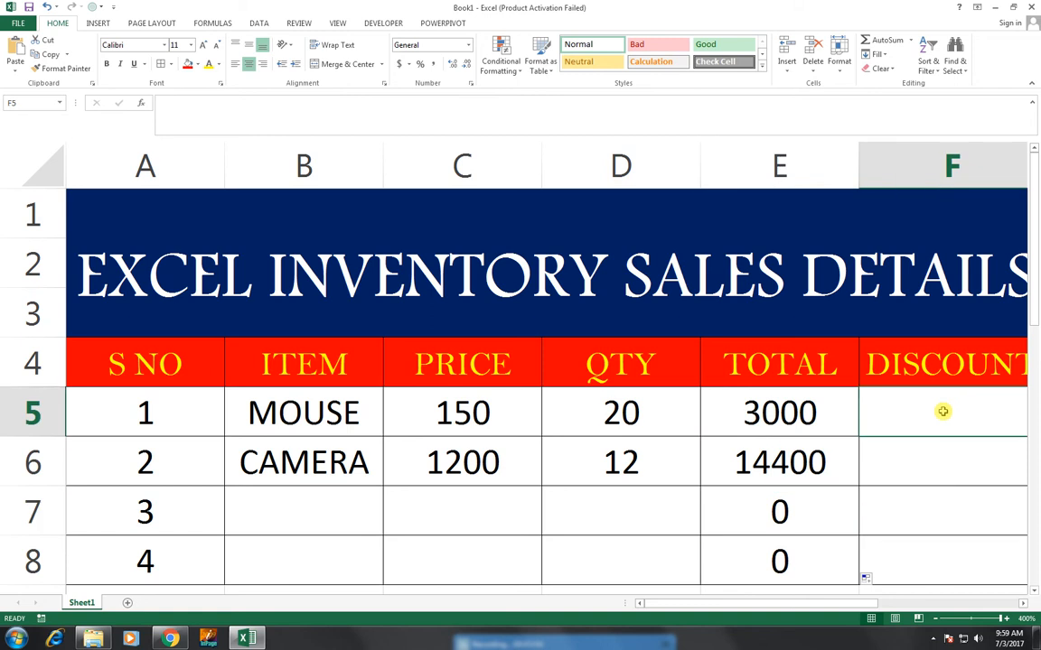
{"action": "type", "text": "="}
{"action": "key", "text": "Left"}
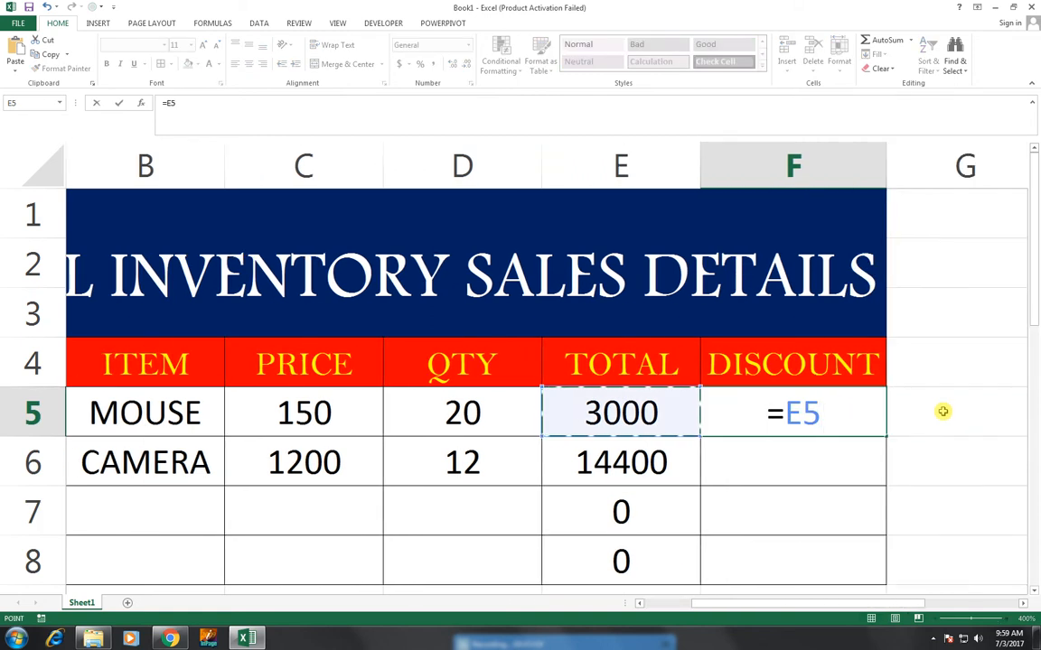
{"action": "type", "text": "*"}
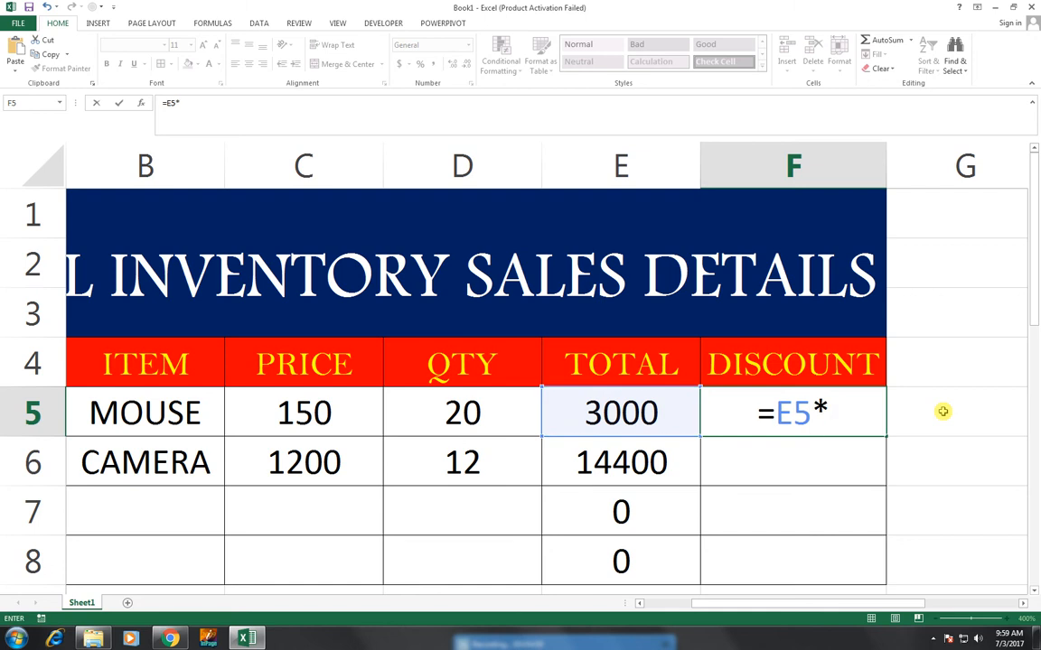
{"action": "type", "text": "3"}
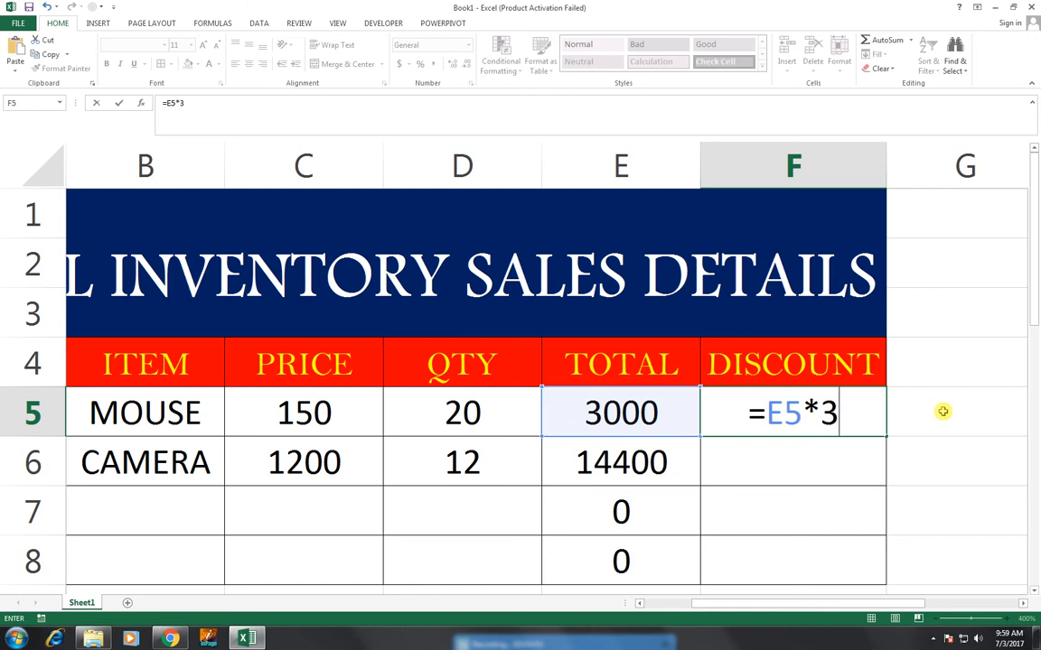
{"action": "type", "text": "%"}
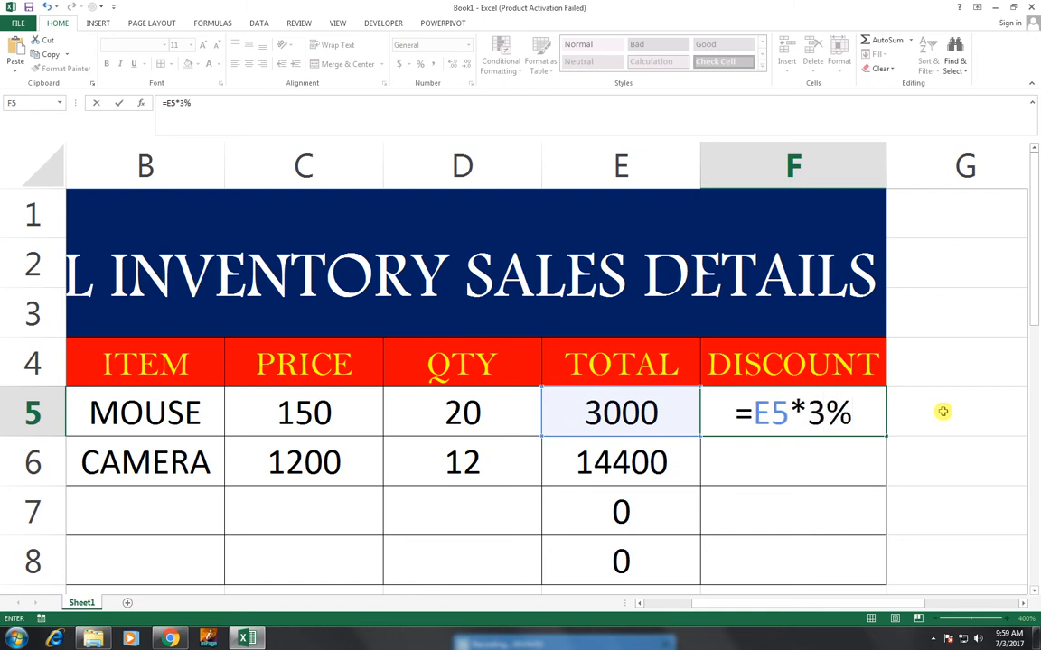
{"action": "key", "text": "Return"}
{"action": "left_click_drag", "start_coordinate": [862, 606], "coordinate": [819, 624]}
{"action": "left_click", "coordinate": [981, 414]}
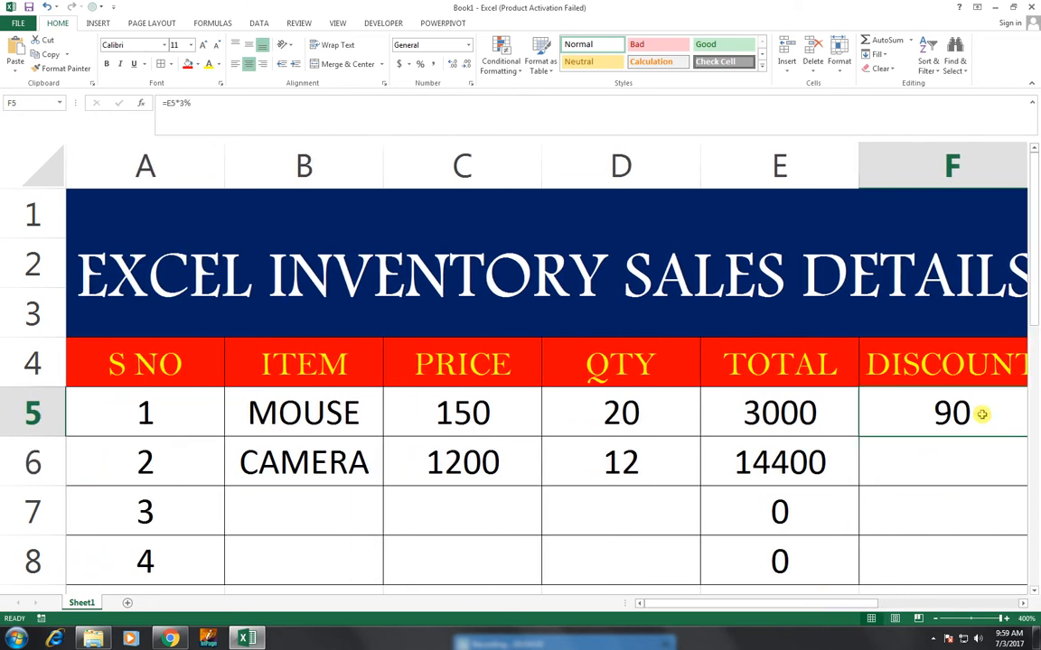
{"action": "left_click", "coordinate": [331, 502]}
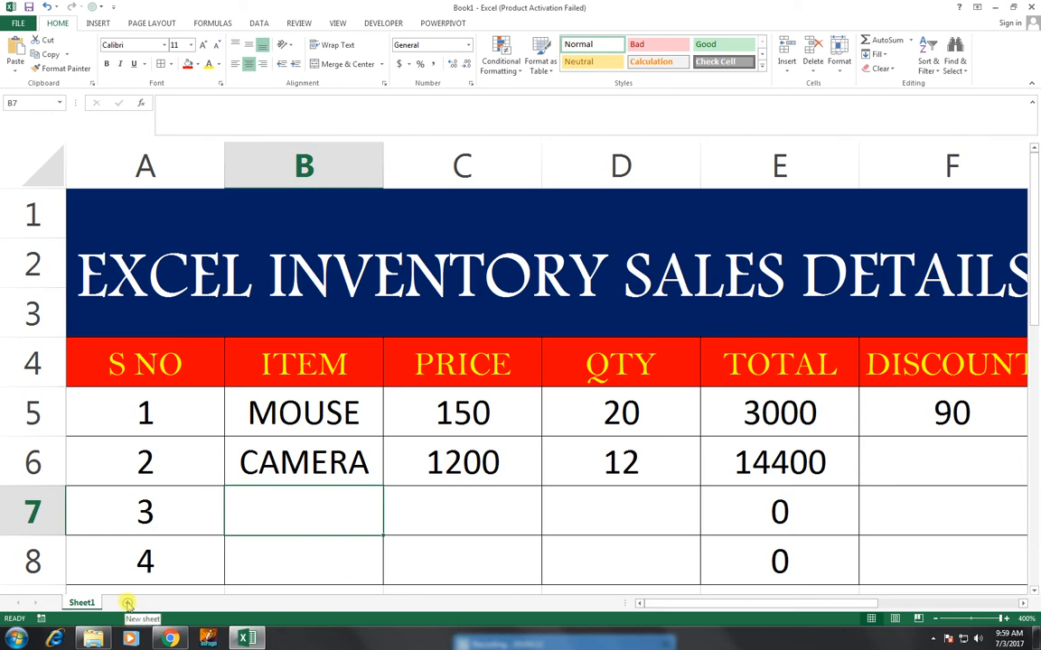
- Add a new worksheet and zoom the view to the selected range B2:H12
{"action": "left_click", "coordinate": [128, 604]}
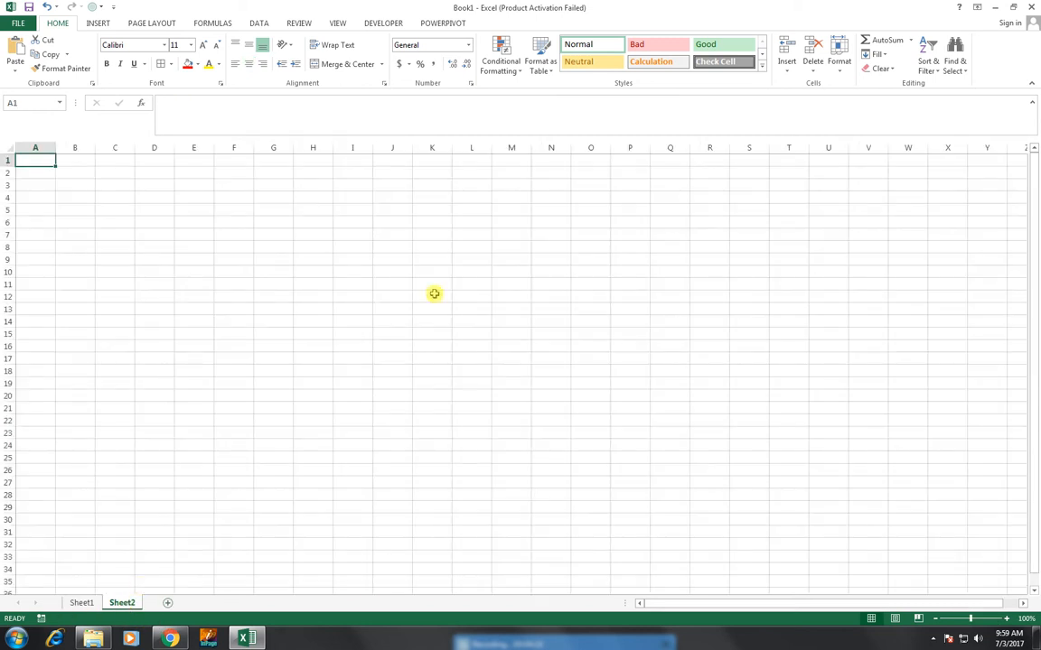
{"action": "left_click_drag", "start_coordinate": [153, 172], "coordinate": [283, 195]}
{"action": "left_click_drag", "start_coordinate": [57, 170], "coordinate": [312, 296]}
{"action": "left_click", "coordinate": [337, 23]}
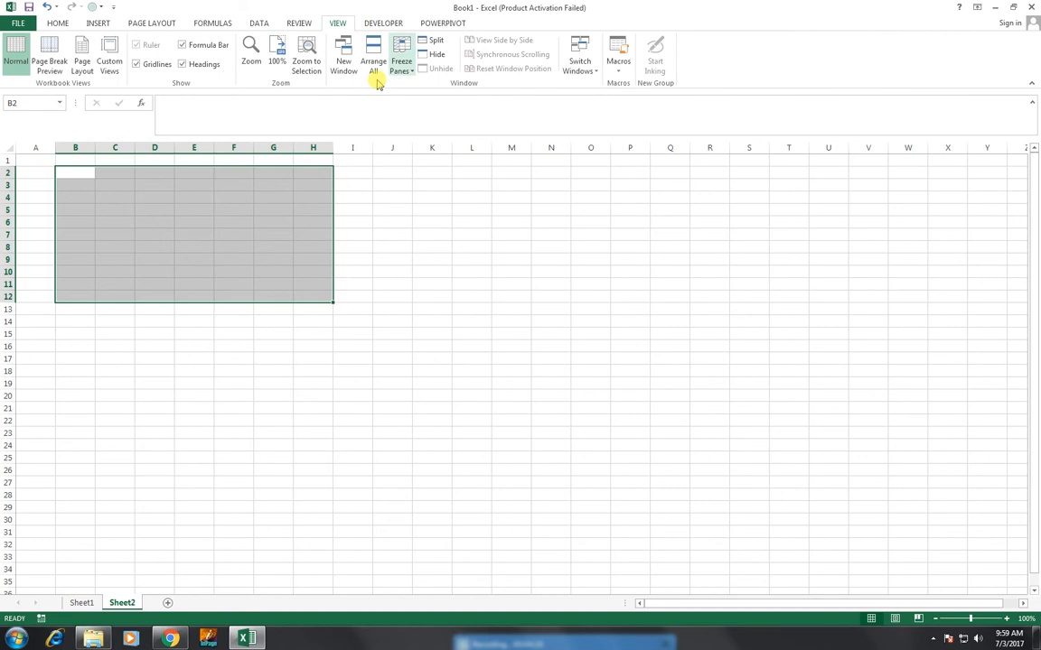
{"action": "left_click", "coordinate": [295, 76]}
- Merge and center cells B3:E5, enter the title STOCK, and align it to the vertical middle
{"action": "left_click_drag", "start_coordinate": [202, 232], "coordinate": [565, 309]}
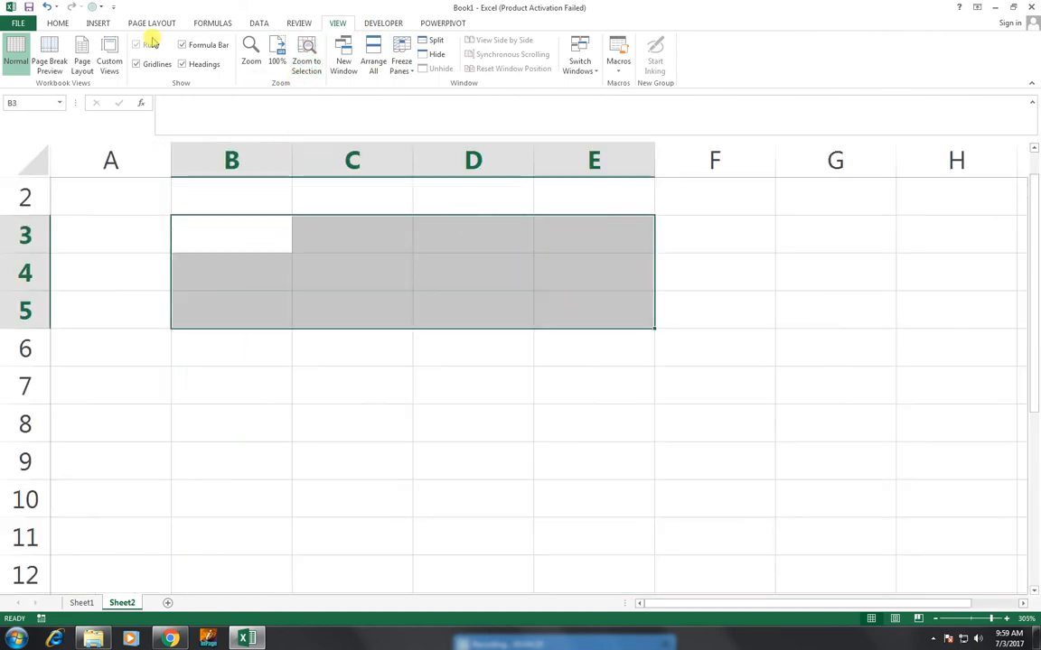
{"action": "left_click", "coordinate": [56, 22]}
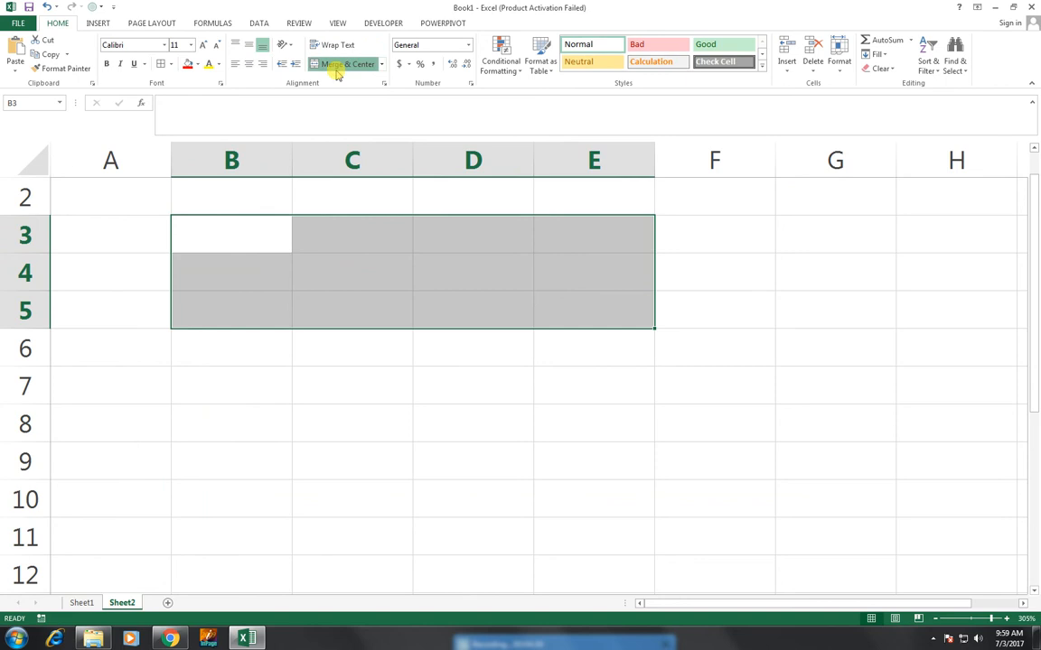
{"action": "left_click", "coordinate": [331, 65]}
{"action": "type", "text": "STOCK"}
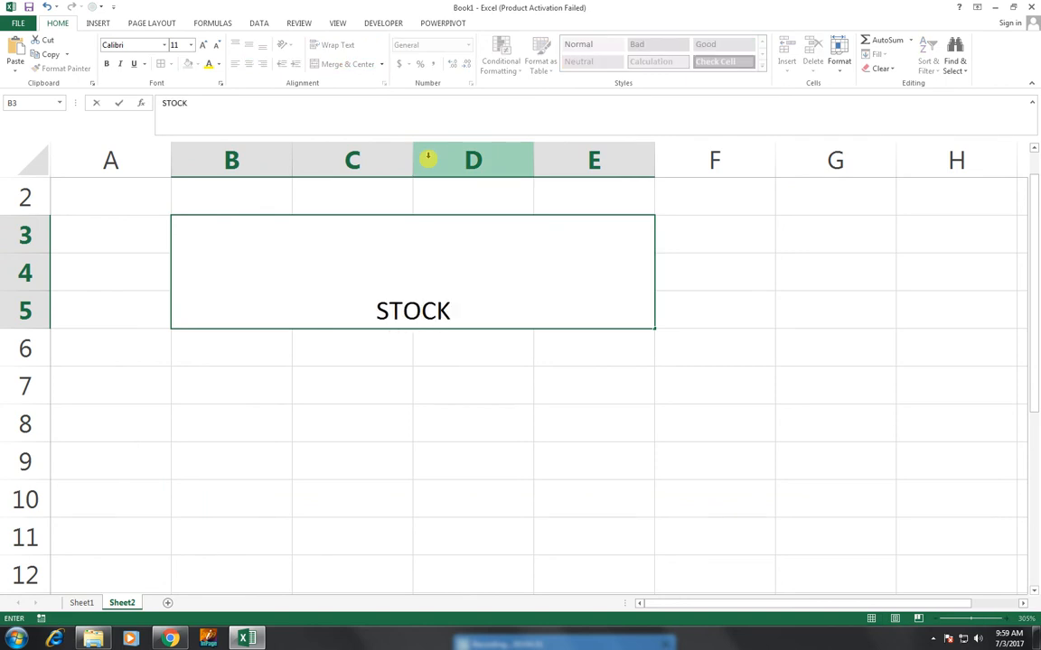
{"action": "key", "text": "ctrl+Return"}
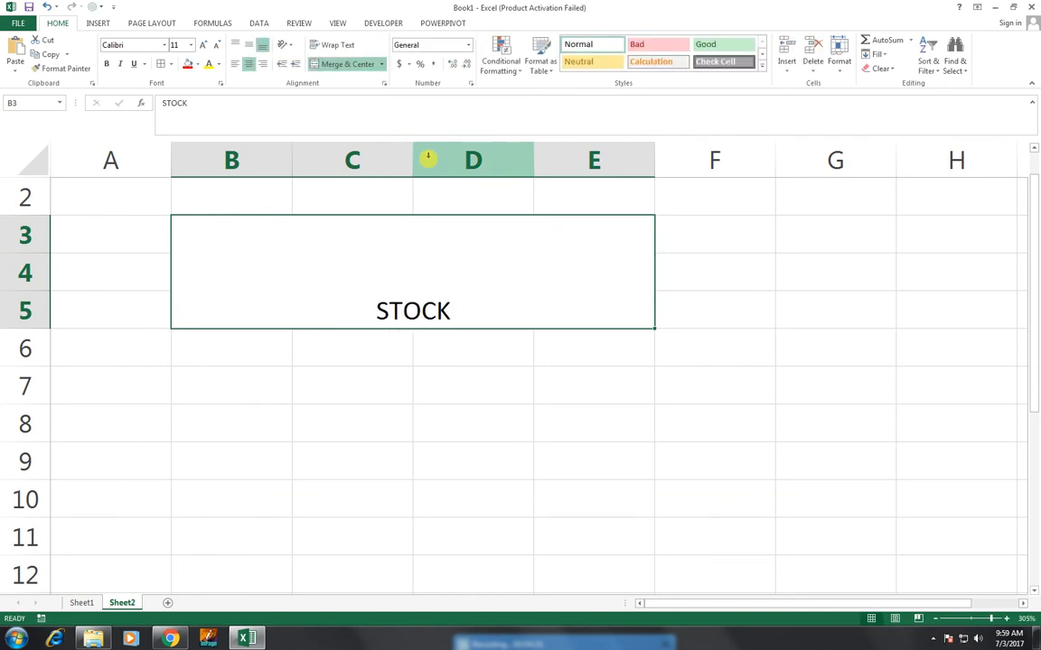
{"action": "left_click", "coordinate": [250, 47]}
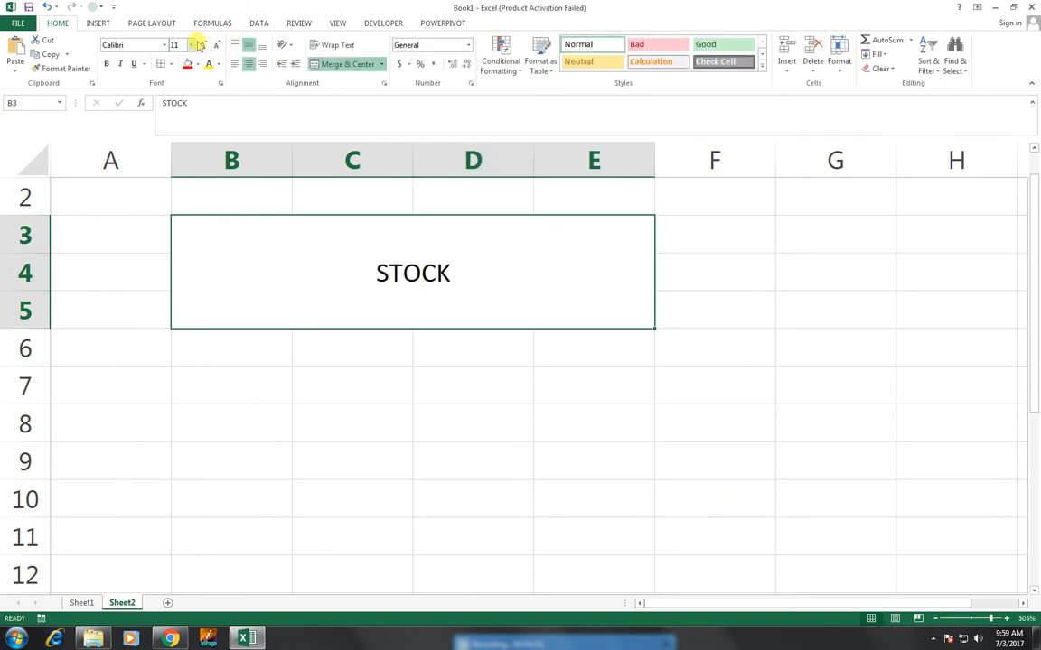
- Increase the STOCK title's font size to 22 and set its font to Arabic Typesetting
{"action": "left_click", "coordinate": [203, 44]}
{"action": "left_click", "coordinate": [203, 44]}
{"action": "left_click", "coordinate": [203, 44]}
{"action": "left_click", "coordinate": [203, 45]}
{"action": "left_click", "coordinate": [204, 44]}
{"action": "left_click", "coordinate": [203, 44]}
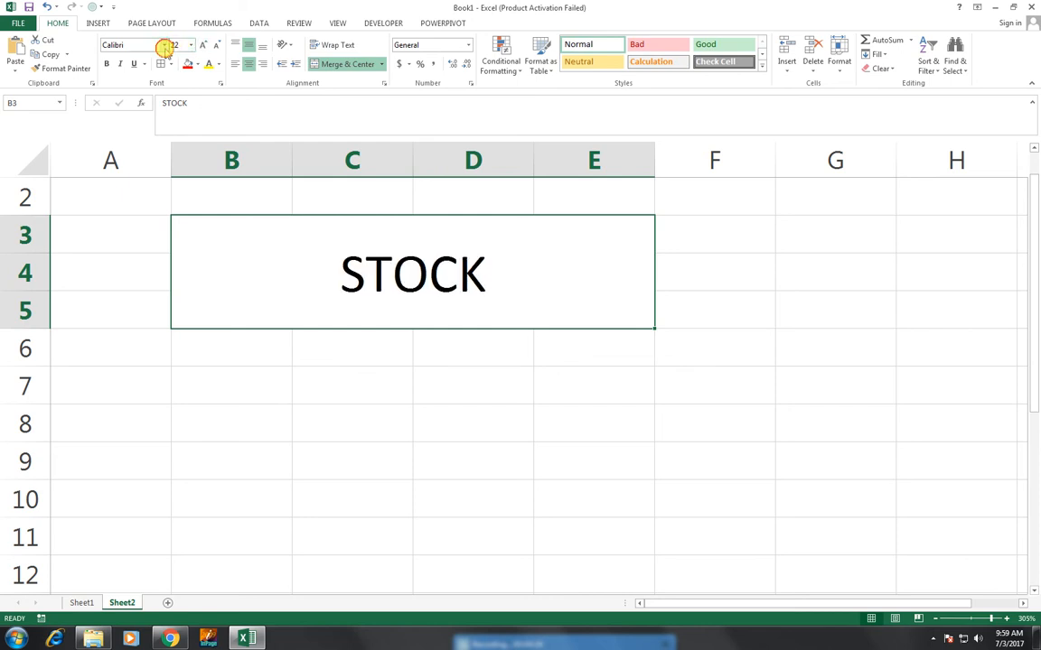
{"action": "left_click", "coordinate": [163, 44]}
{"action": "left_click", "coordinate": [170, 227]}
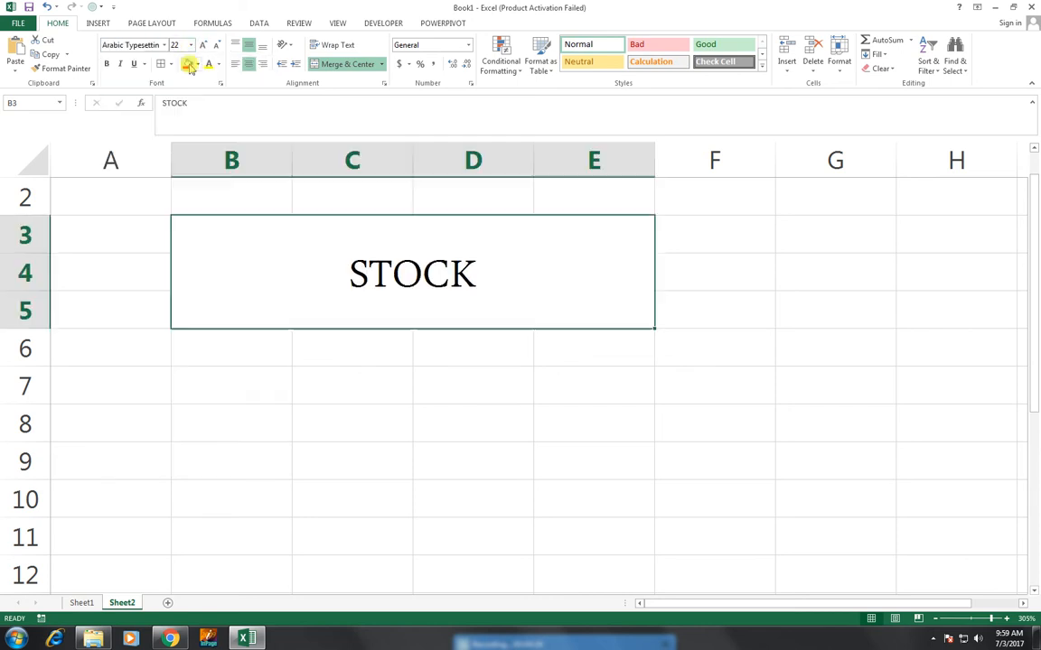
- Give the STOCK title cell a standard blue fill and white text
{"action": "left_click", "coordinate": [197, 65]}
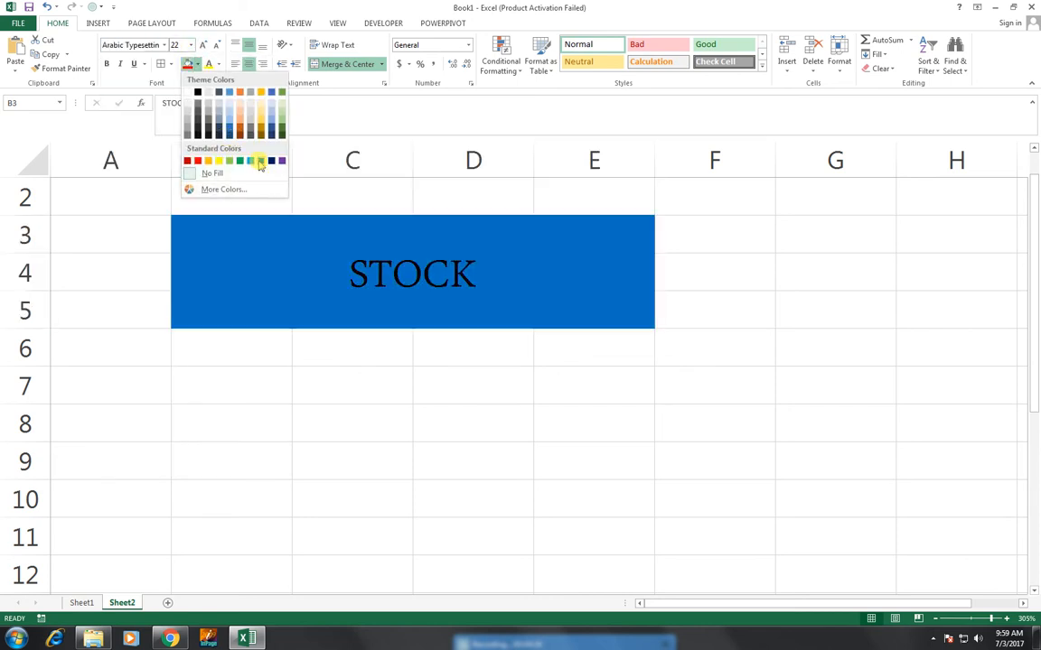
{"action": "left_click", "coordinate": [256, 161]}
{"action": "left_click", "coordinate": [217, 66]}
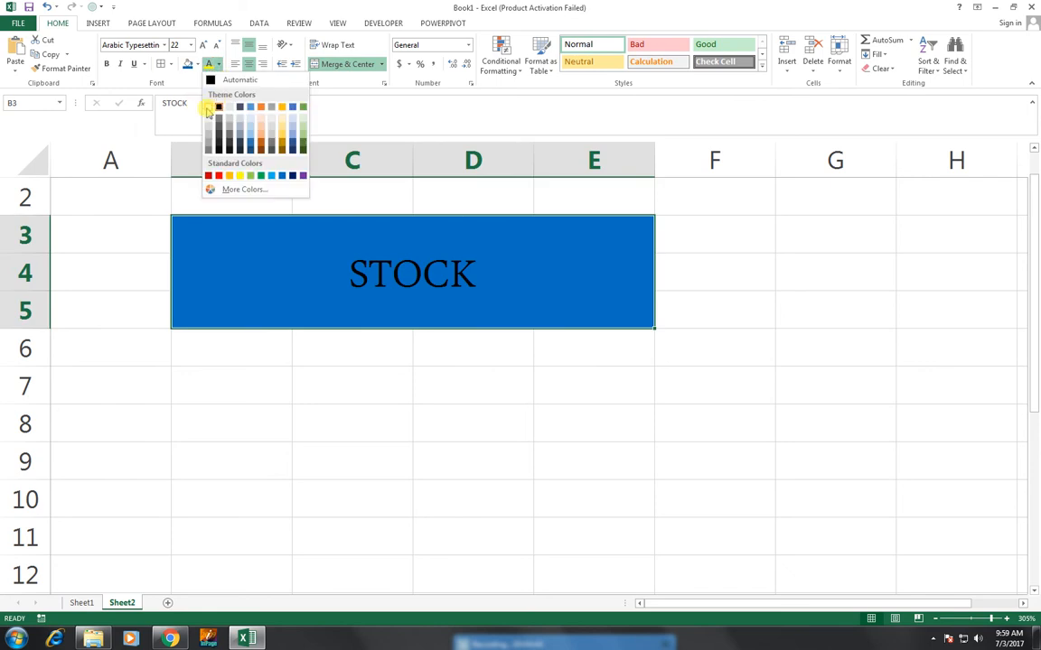
{"action": "left_click", "coordinate": [211, 108]}
- Enlarge the STOCK title's font size to 72
{"action": "left_click", "coordinate": [204, 46]}
{"action": "left_click", "coordinate": [205, 47]}
{"action": "left_click", "coordinate": [204, 46]}
{"action": "left_click", "coordinate": [204, 46]}
{"action": "left_click", "coordinate": [204, 46]}
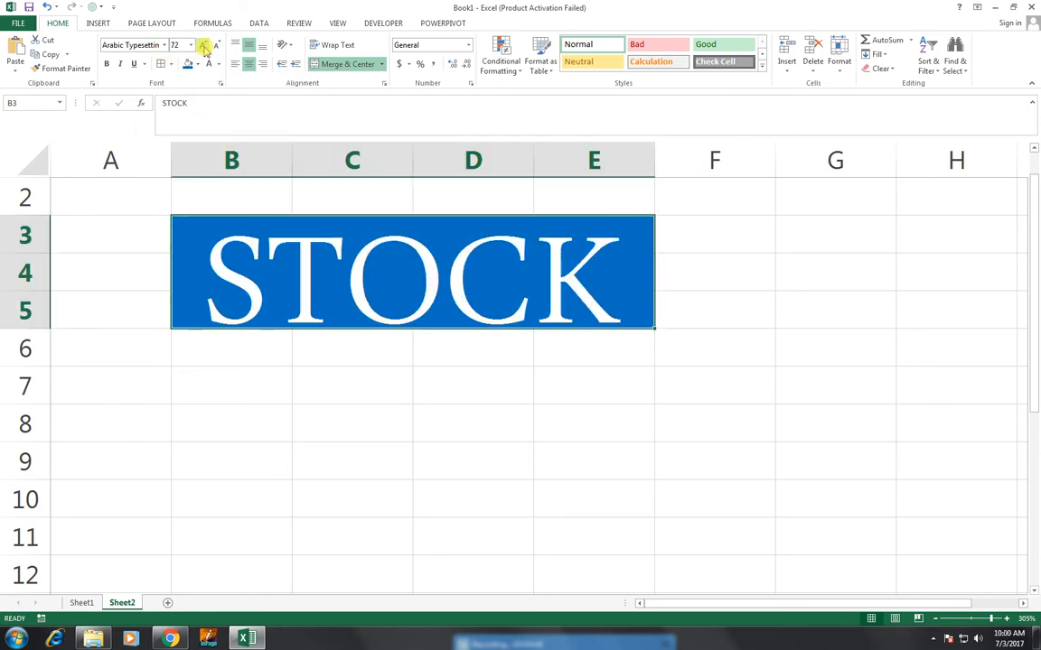
- Enter the column headings S NO, ITEM and QTY in cells B6 to D6
{"action": "left_click", "coordinate": [241, 352]}
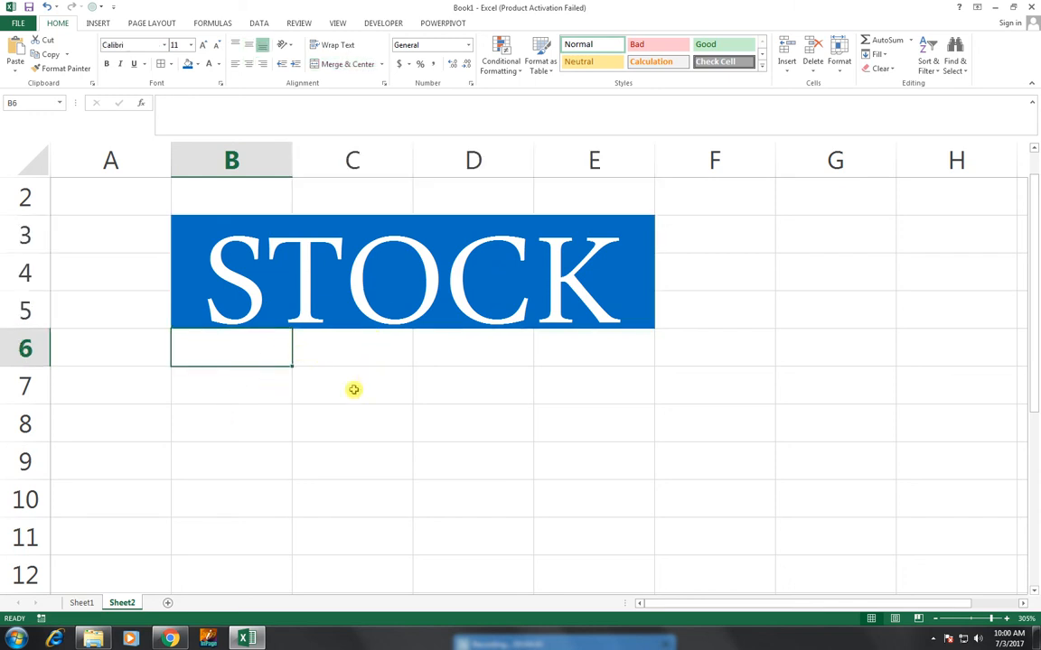
{"action": "type", "text": "S NO"}
{"action": "key", "text": "Tab"}
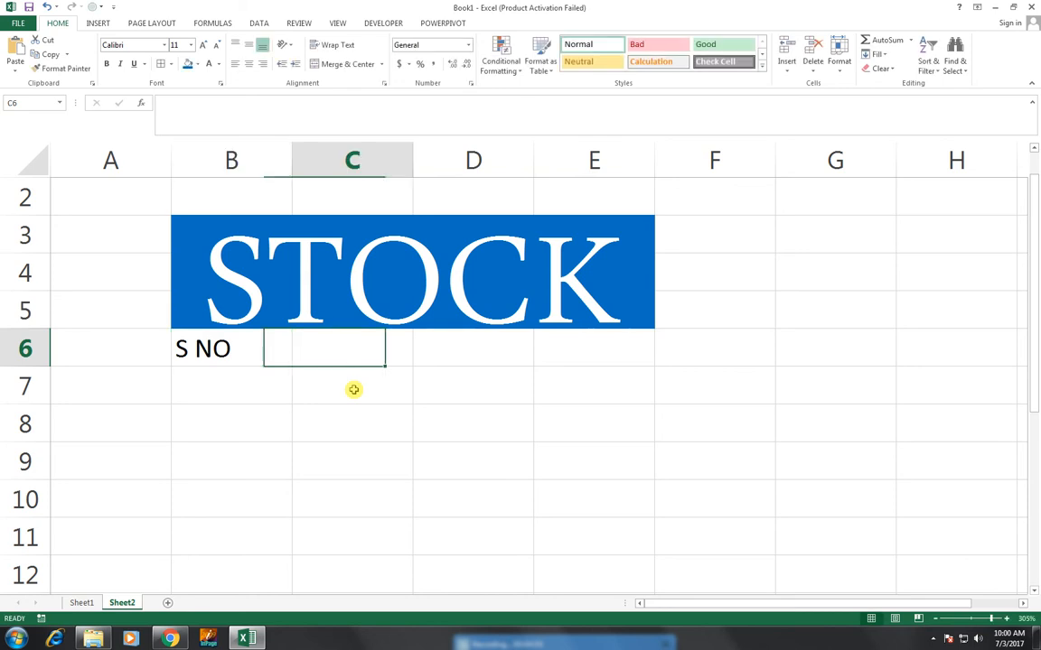
{"action": "type", "text": "ITEM"}
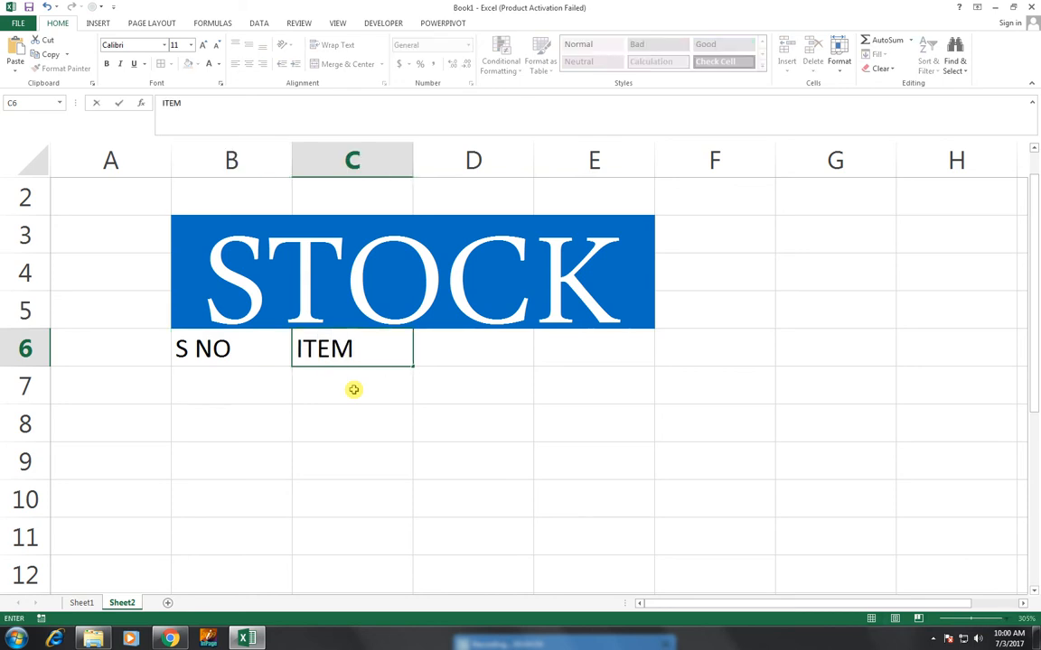
{"action": "key", "text": "Tab"}
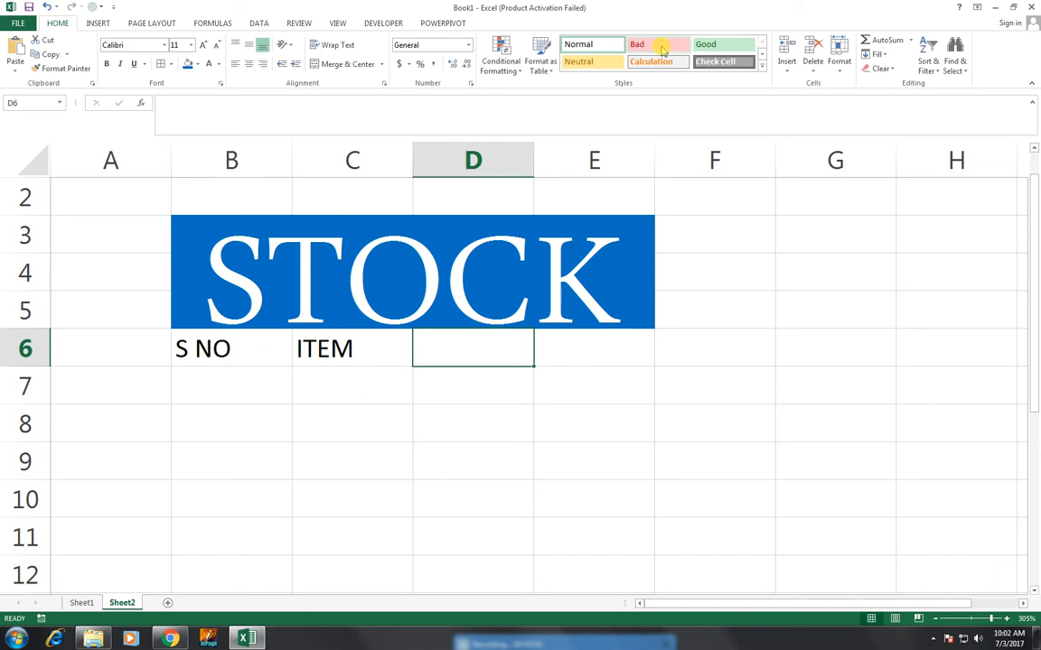
{"action": "type", "text": "QTY"}
{"action": "key", "text": "Tab"}
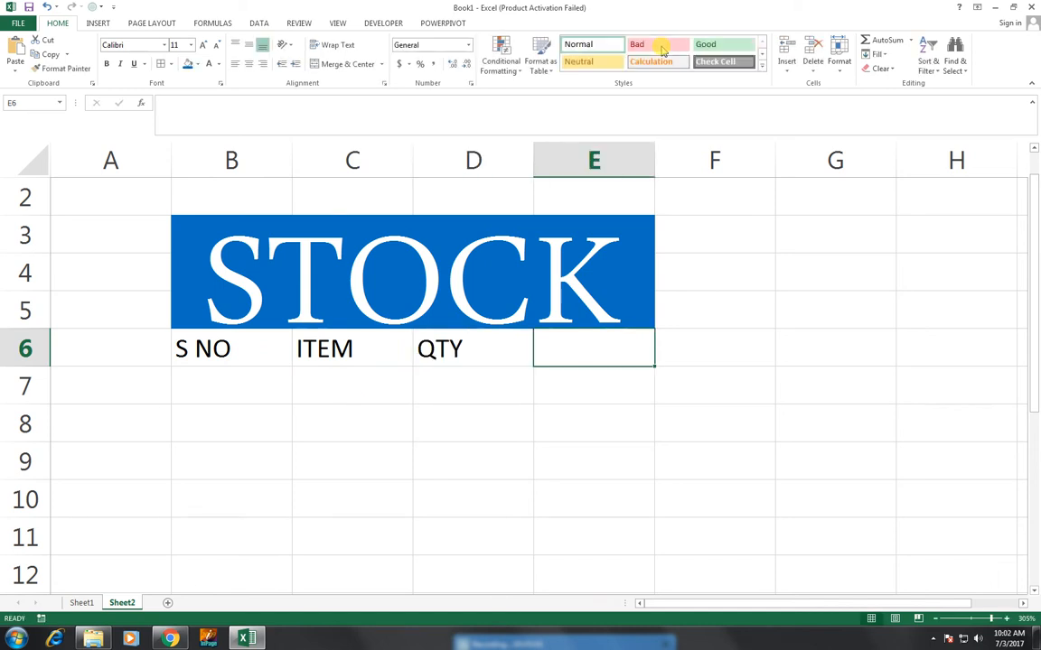
- Enter the heading TOTAL QTY in cell E6
{"action": "type", "text": "Q"}
{"action": "key", "text": "BackSpace"}
{"action": "type", "text": "TOTAL"}
{"action": "key", "text": "Tab"}
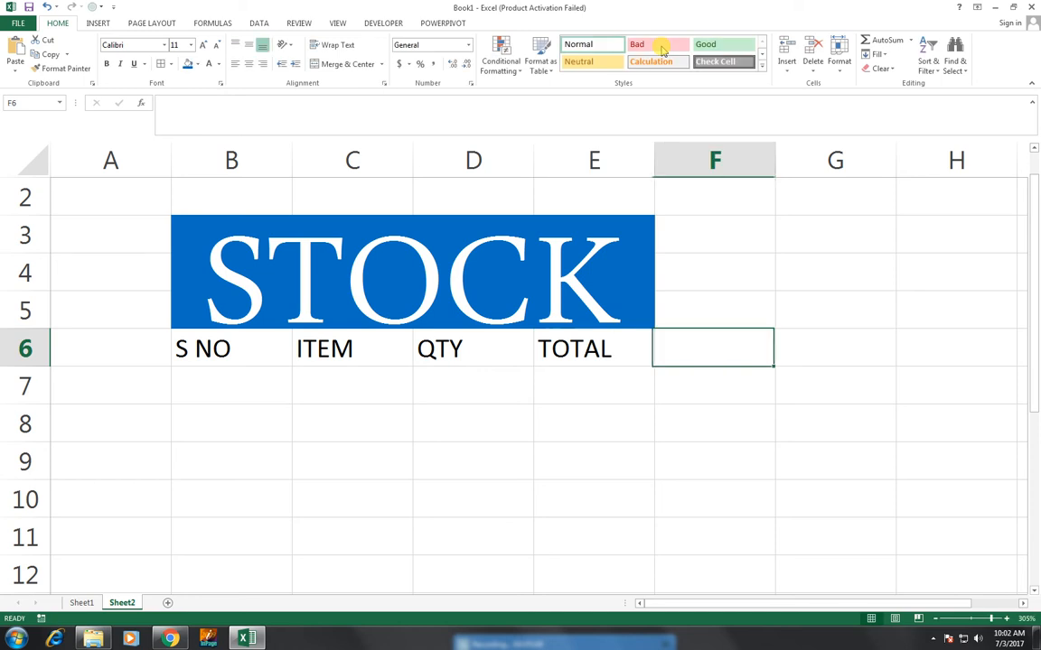
{"action": "key", "text": "Left"}
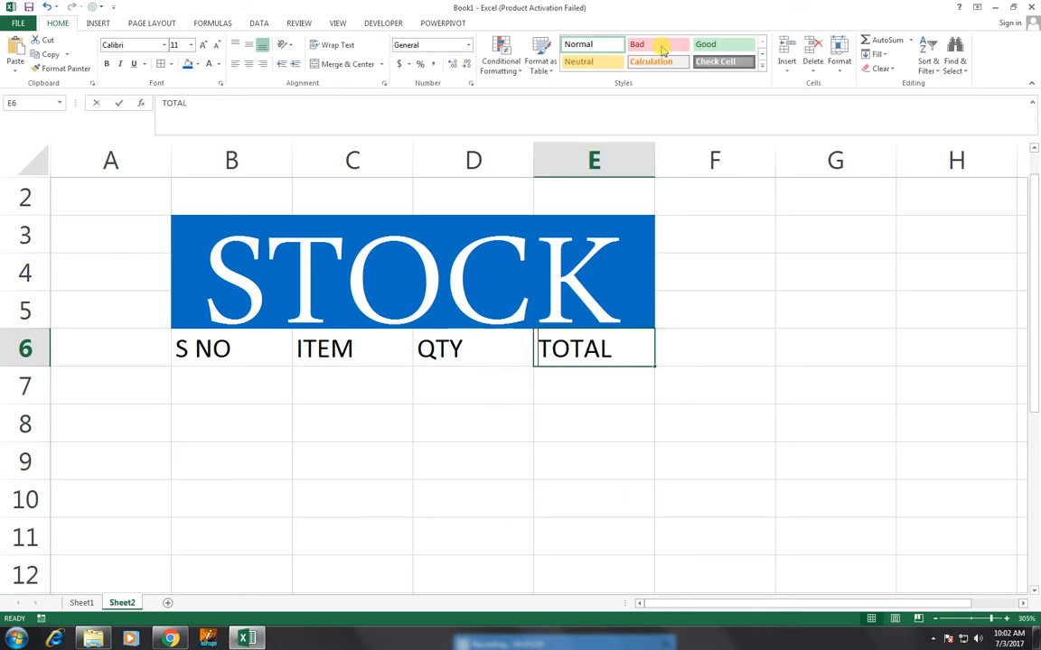
{"action": "key", "text": "F2"}
{"action": "type", "text": "QTY"}
{"action": "key", "text": "Return"}
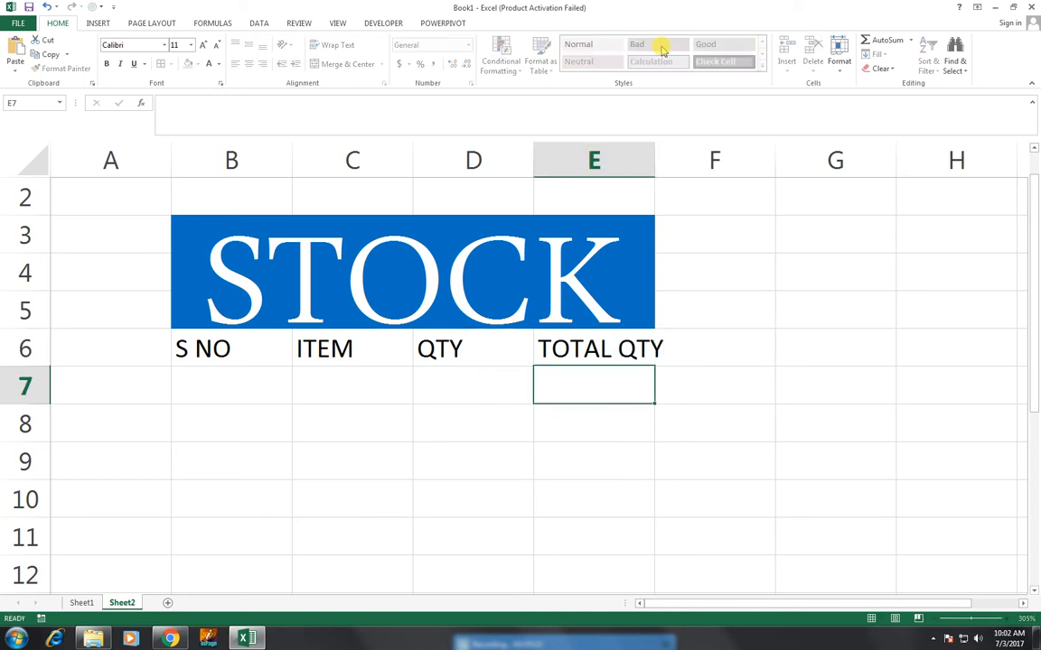
- Number the rows 1 to 6 in cells B7:B12 by filling a series down from B7
{"action": "left_click", "coordinate": [229, 377]}
{"action": "type", "text": "1"}
{"action": "key", "text": "Return"}
{"action": "key", "text": "Up"}
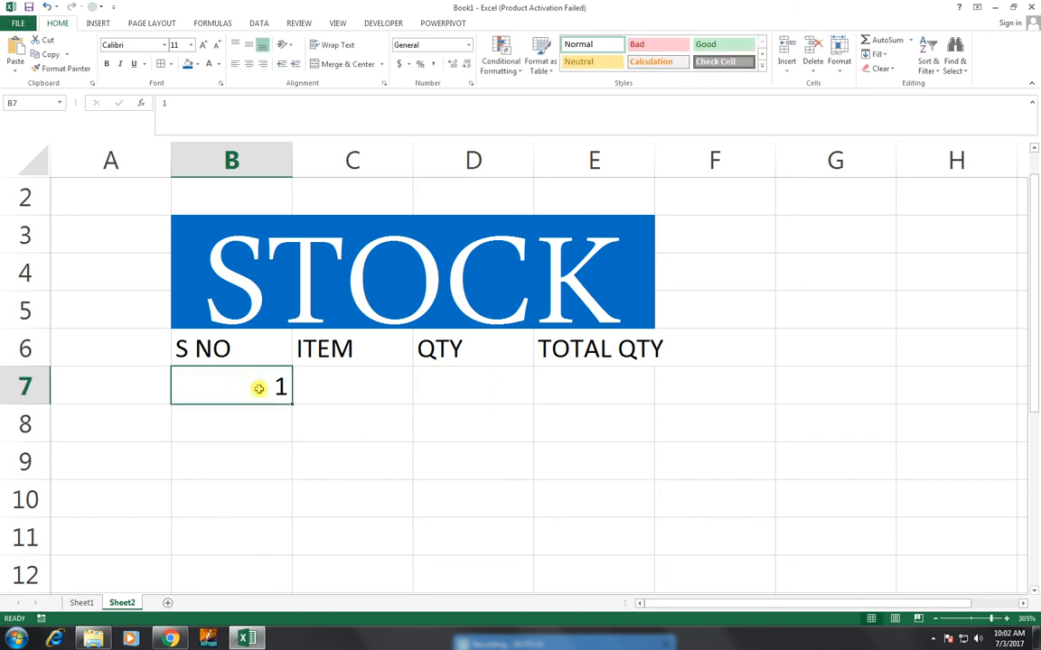
{"action": "left_click_drag", "start_coordinate": [294, 405], "coordinate": [285, 583]}
- Format B6:E12 with all borders and content centered both ways, and autofit column E to its heading
{"action": "left_click_drag", "start_coordinate": [281, 363], "coordinate": [588, 558]}
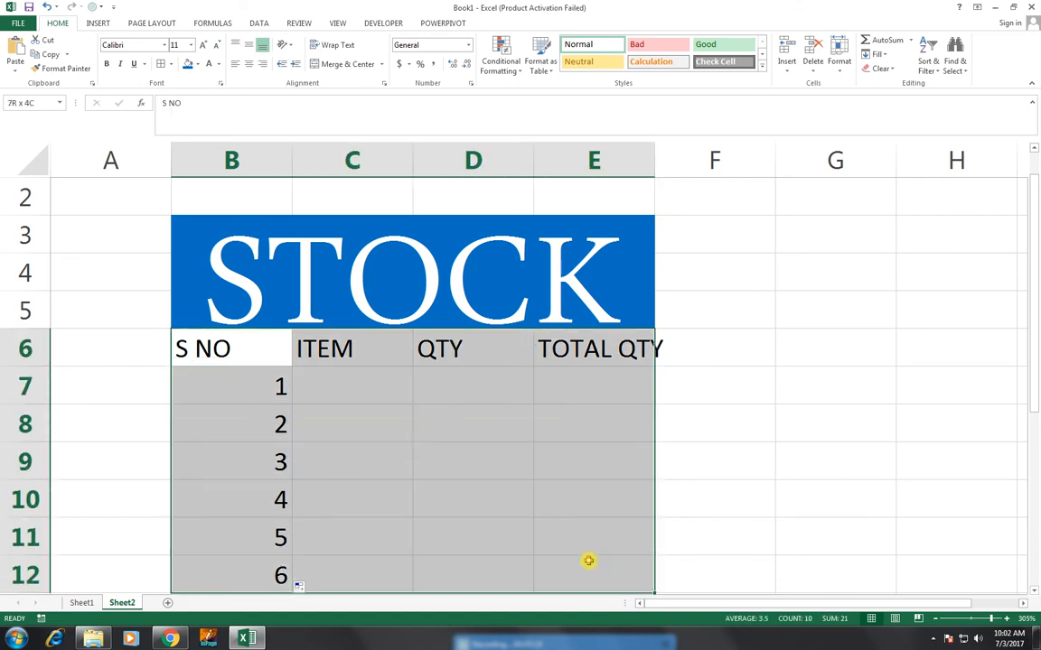
{"action": "double_click", "coordinate": [654, 158]}
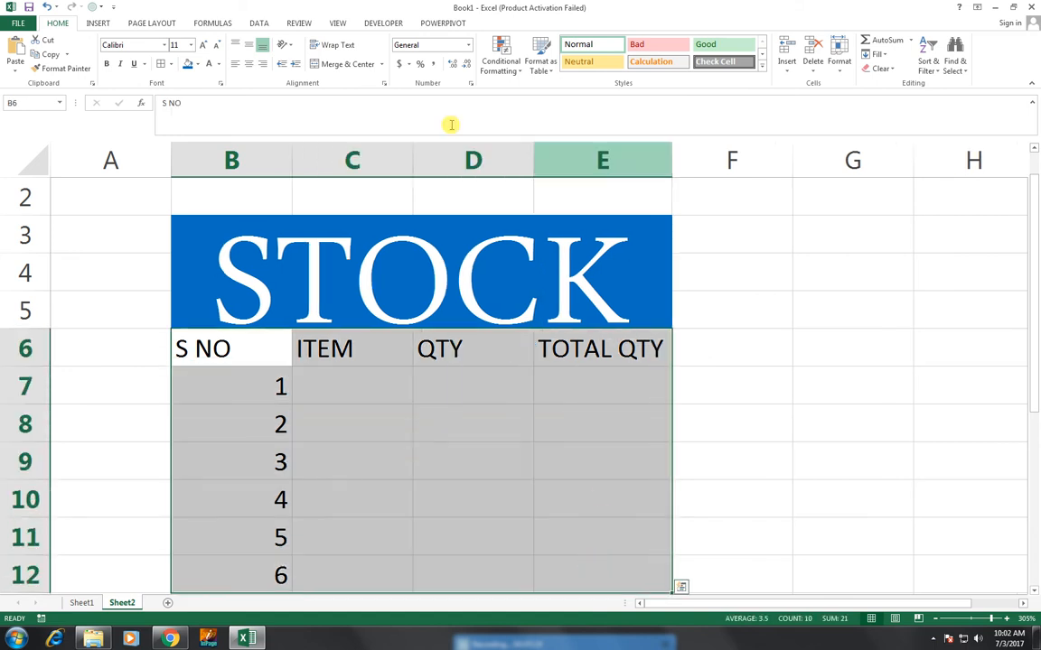
{"action": "left_click", "coordinate": [169, 65]}
{"action": "left_click", "coordinate": [186, 167]}
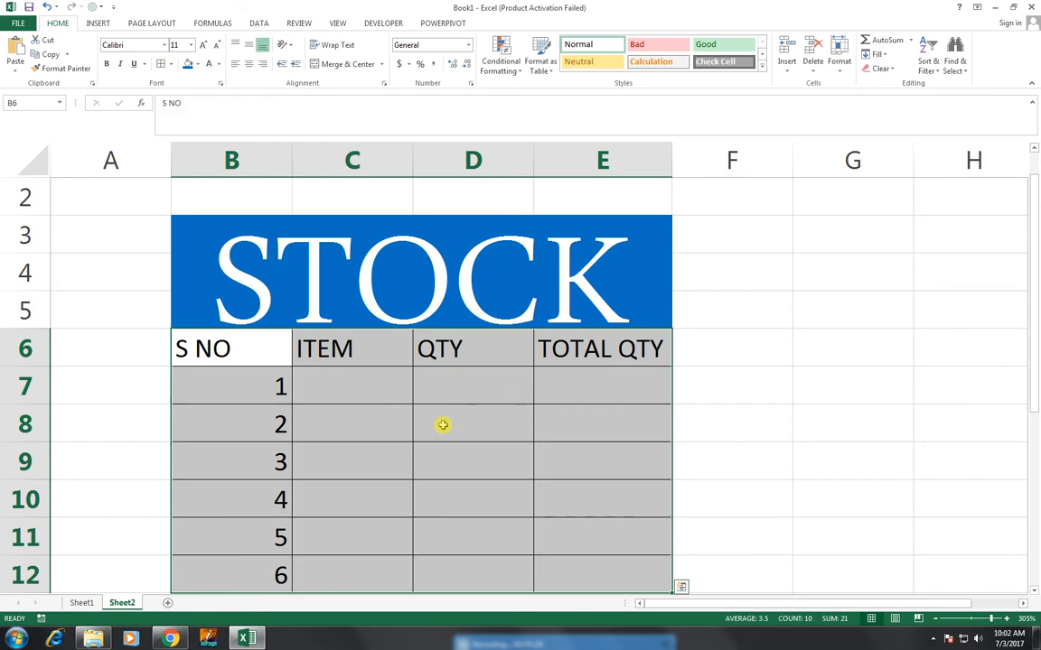
{"action": "left_click", "coordinate": [249, 64]}
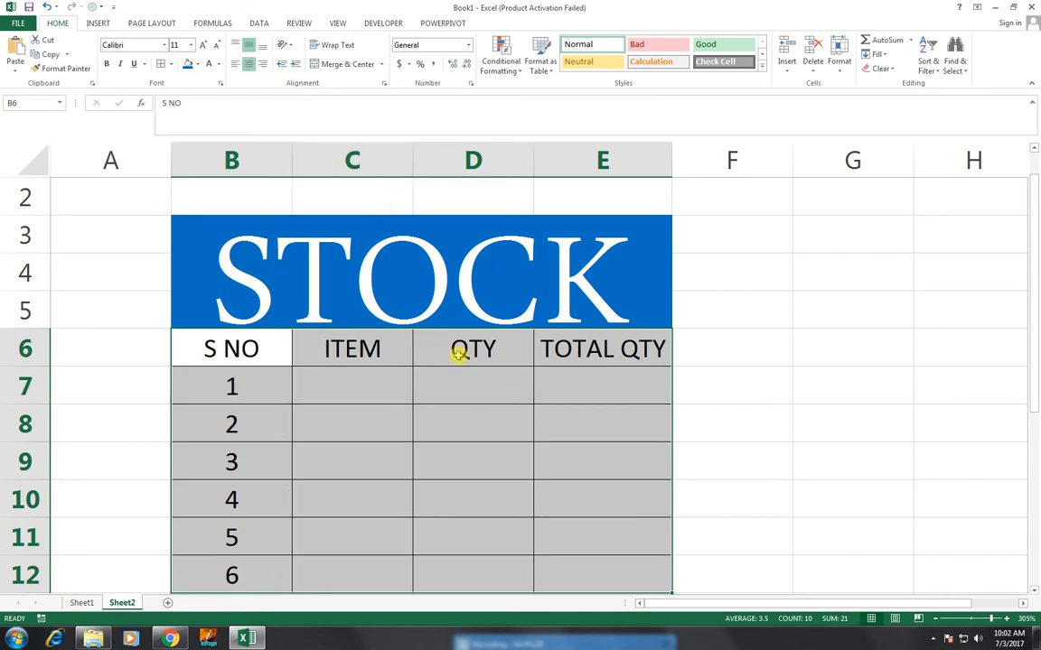
- Enter the items MOUSE, KEYBOARD and SCANNER in cells C7 to C9
{"action": "left_click", "coordinate": [370, 383]}
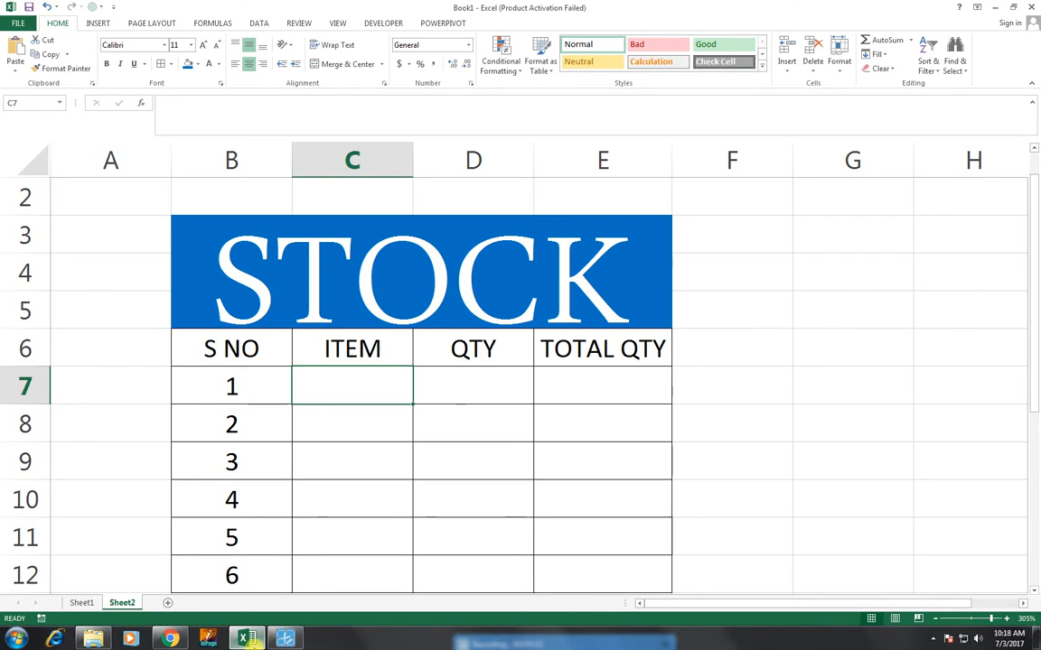
{"action": "type", "text": "M"}
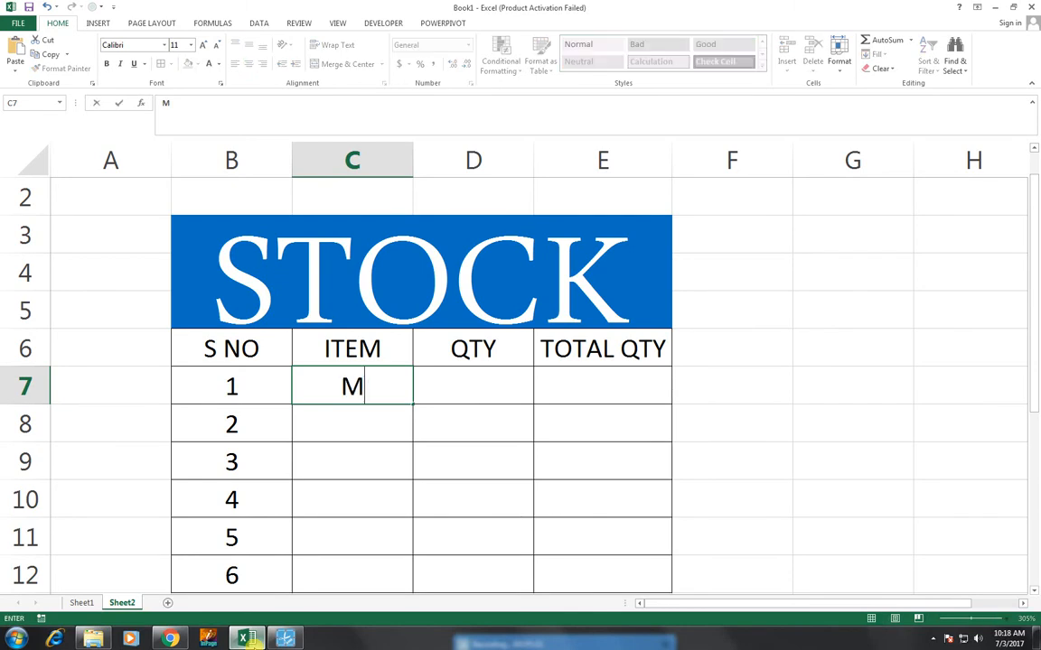
{"action": "type", "text": "OUSE"}
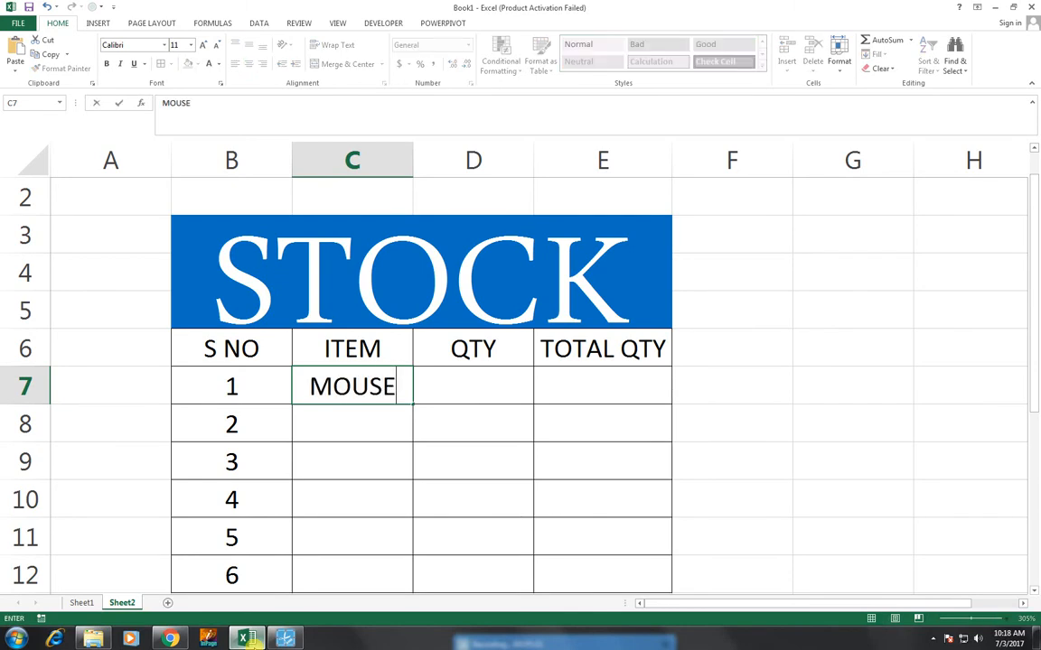
{"action": "key", "text": "Return"}
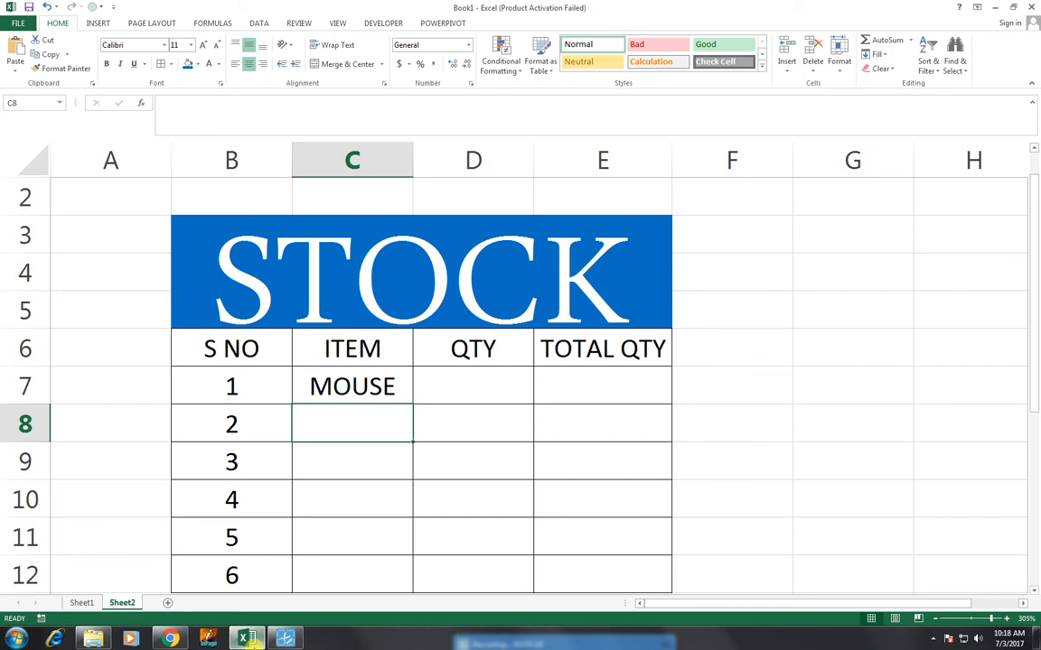
{"action": "type", "text": "KEYBOARD"}
{"action": "key", "text": "Return"}
{"action": "type", "text": "SCANNER"}
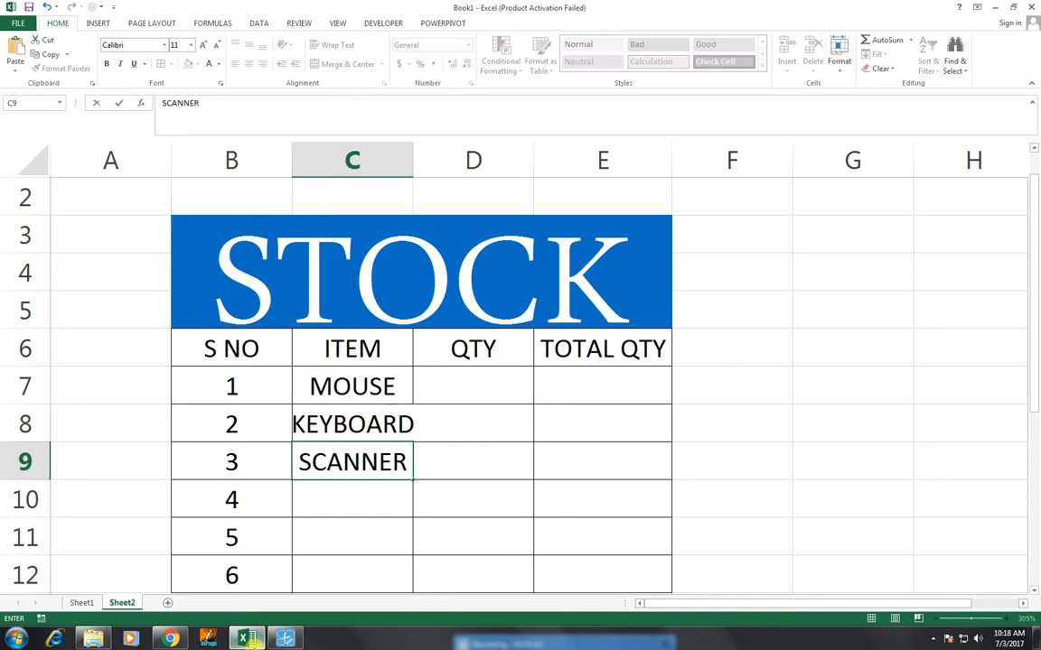
{"action": "key", "text": "Return"}
- Enter the items PRINTER, MODEM and CAMERA in cells C10 to C12
{"action": "type", "text": "PRINTER"}
{"action": "key", "text": "Return"}
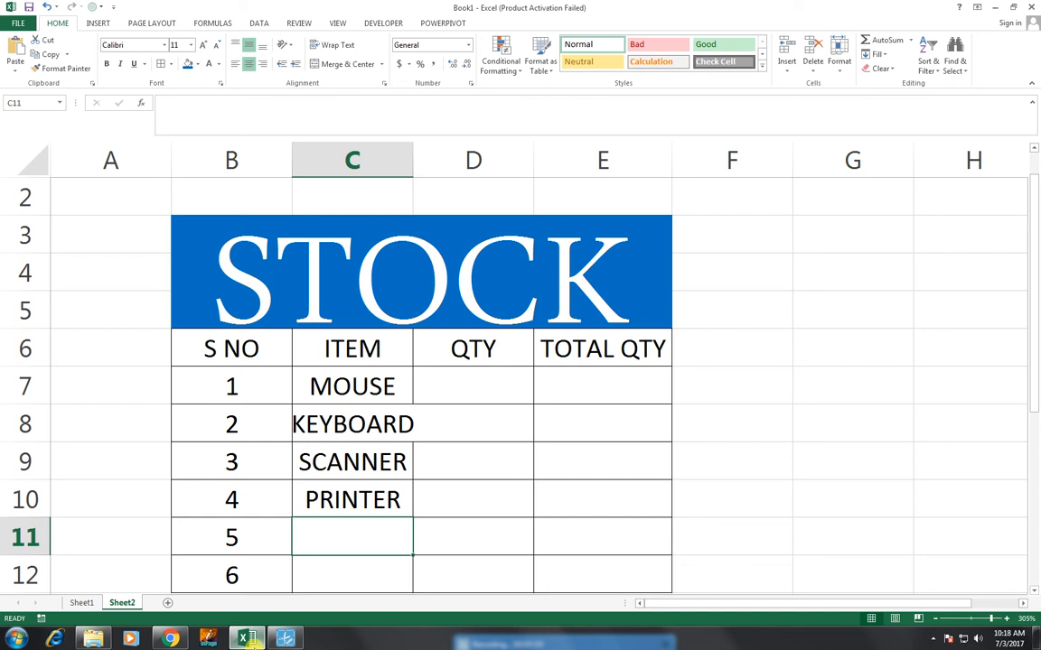
{"action": "type", "text": "MODEM"}
{"action": "key", "text": "Return"}
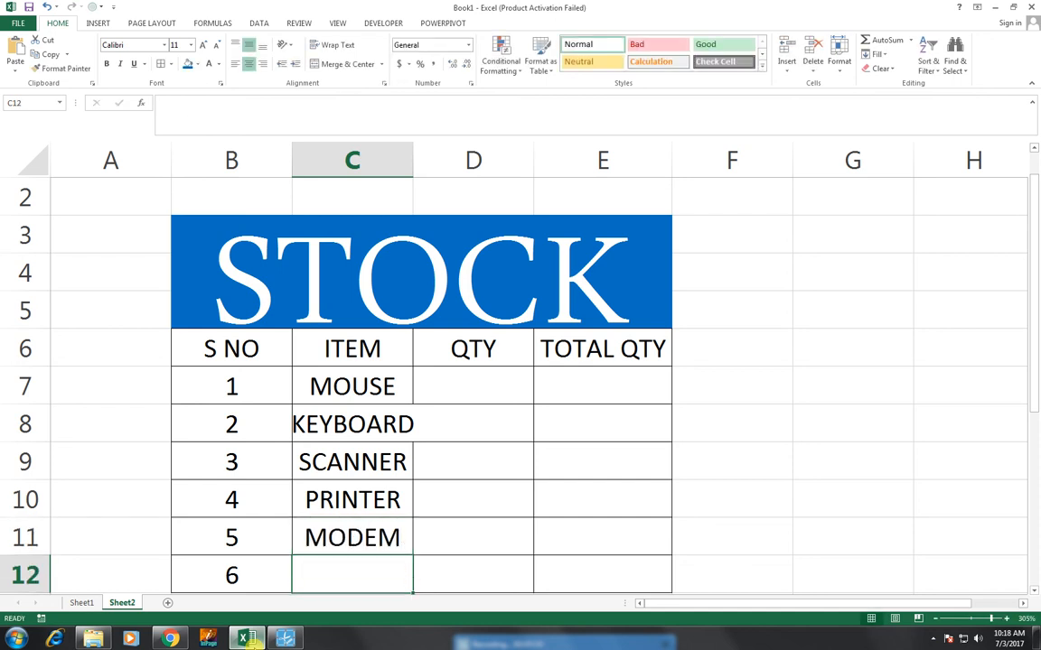
{"action": "type", "text": "CAM"}
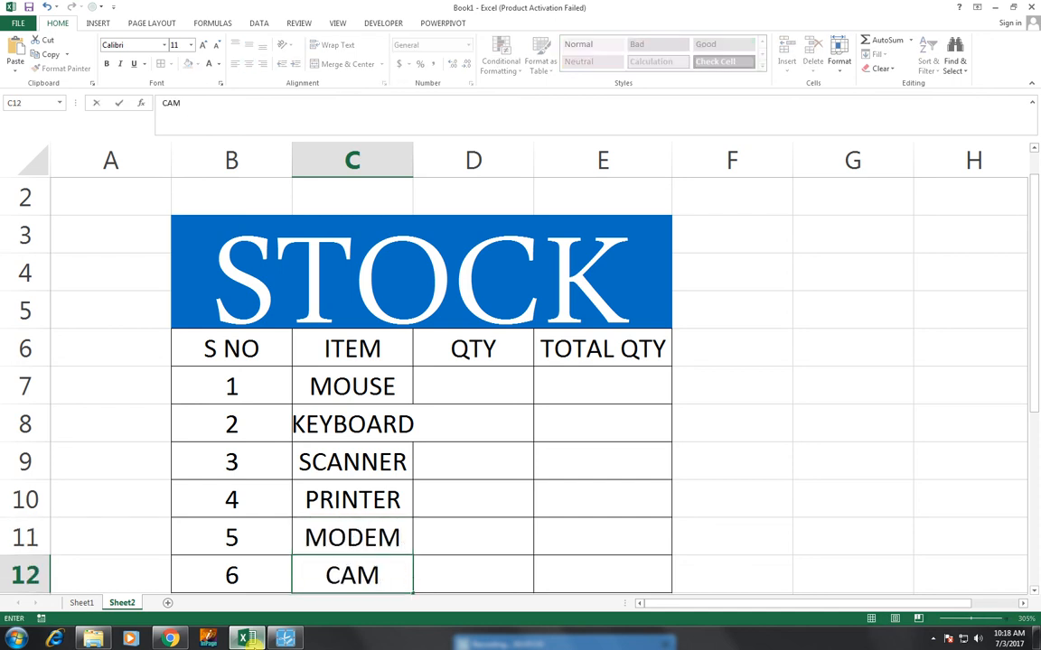
{"action": "type", "text": "ERA"}
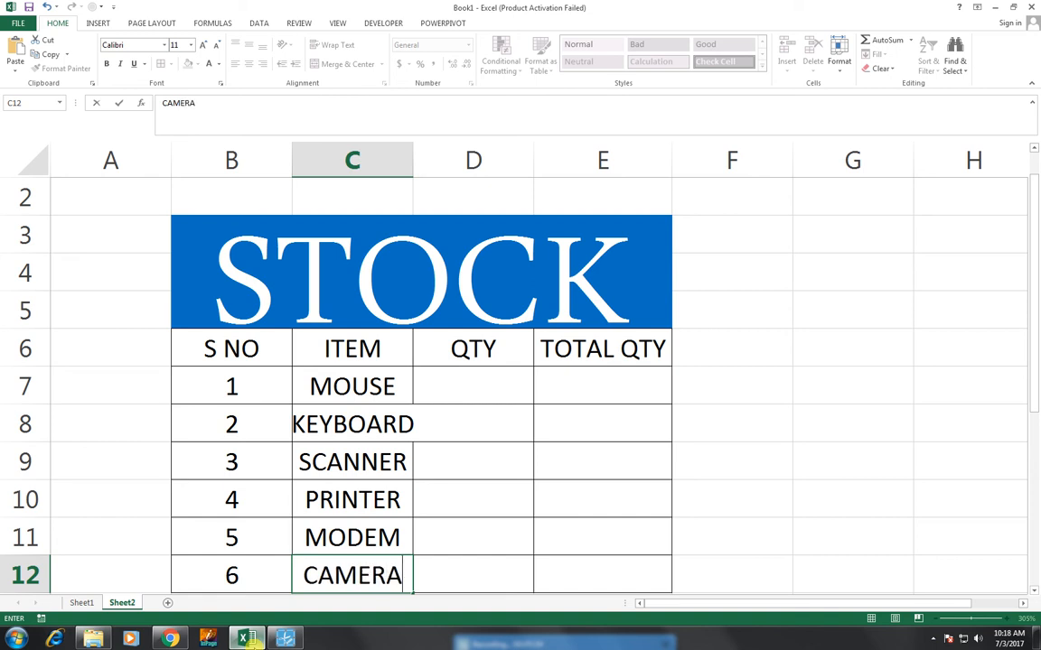
{"action": "key", "text": "Right"}
{"action": "key", "text": "Up"}
{"action": "key", "text": "Up"}
{"action": "key", "text": "Up"}
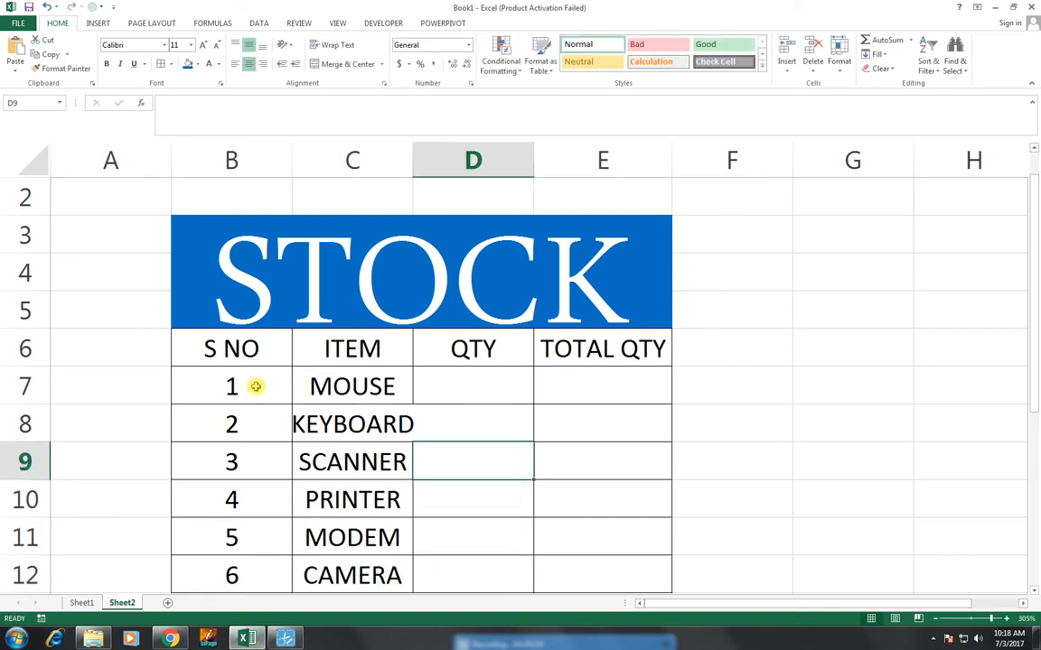
- Autofit column C to its contents and enter the quantities 120, 1200 and 4000 in cells D7 to D9
{"action": "double_click", "coordinate": [413, 151]}
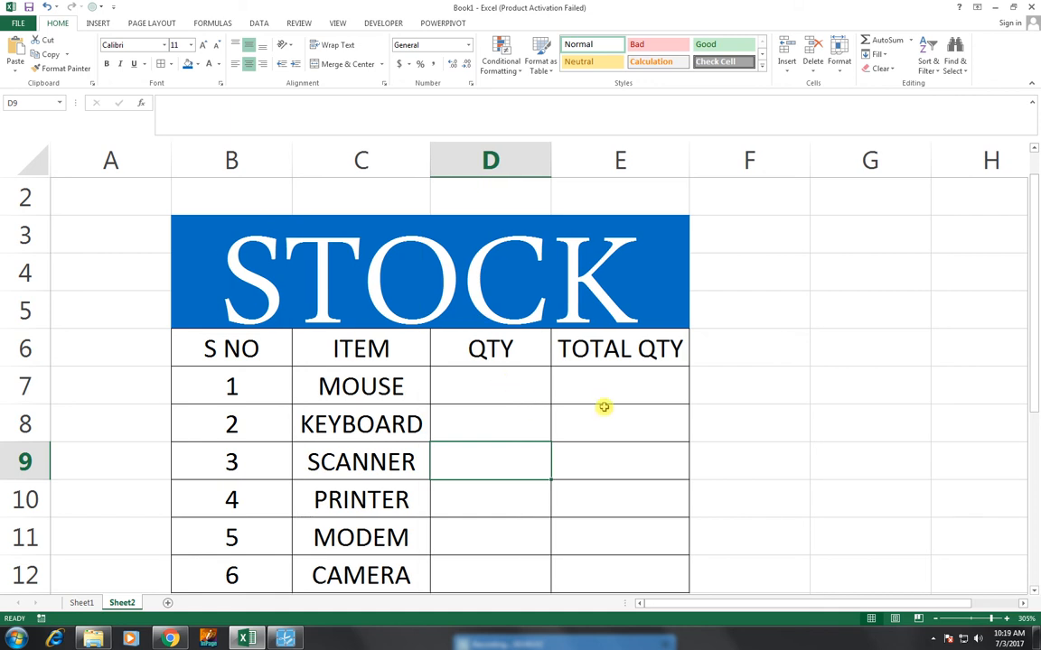
{"action": "key", "text": "Up"}
{"action": "key", "text": "Up"}
{"action": "type", "text": "120"}
{"action": "key", "text": "Return"}
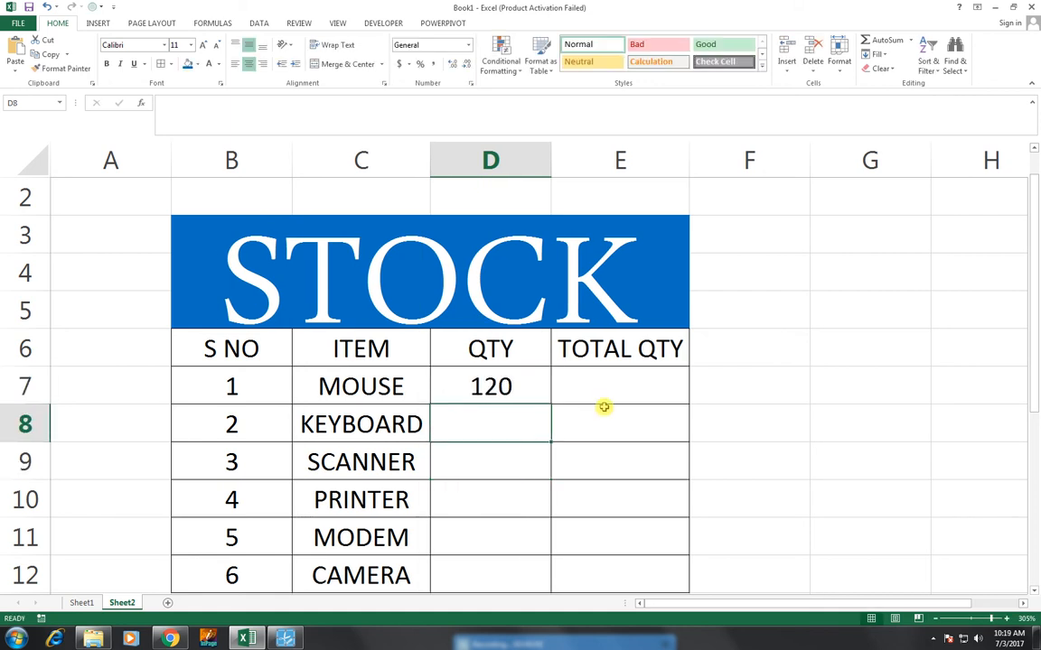
{"action": "type", "text": "1200"}
{"action": "key", "text": "Return"}
{"action": "type", "text": "4000"}
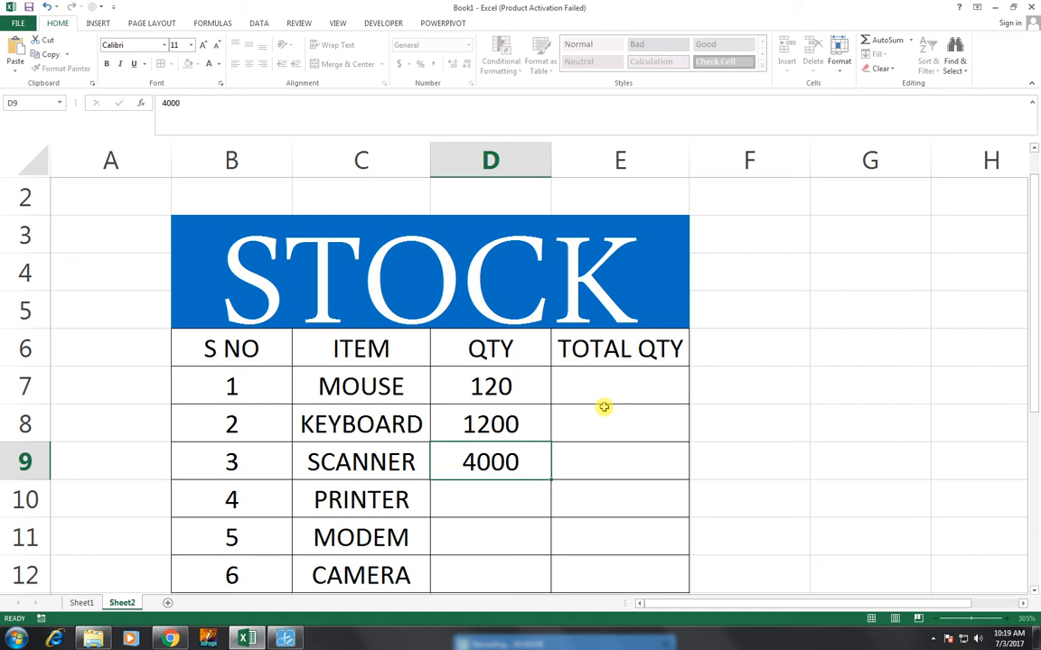
{"action": "key", "text": "Return"}
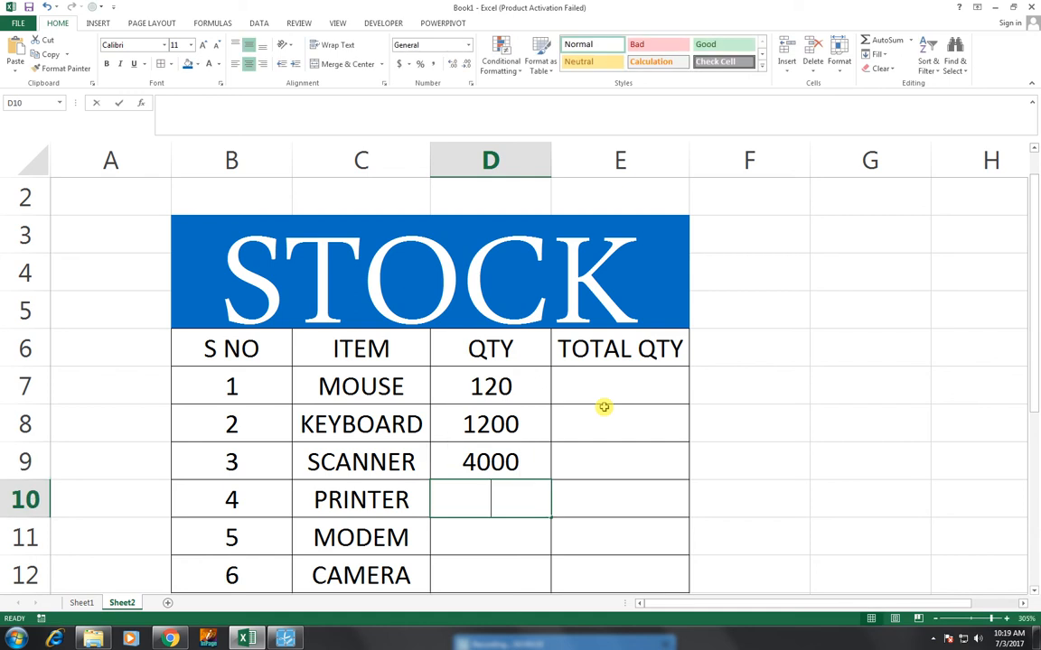
- Enter the quantities 5000, 2000 and 1100 in cells D10 to D12 for printer, modem and camera
{"action": "type", "text": "5000"}
{"action": "key", "text": "Return"}
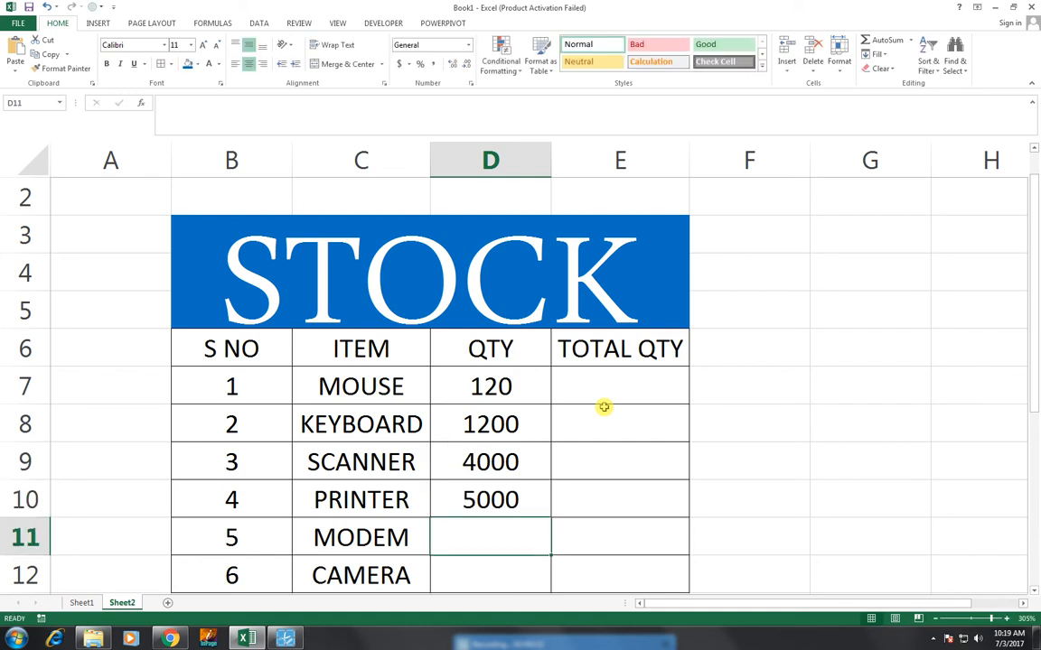
{"action": "type", "text": "2000"}
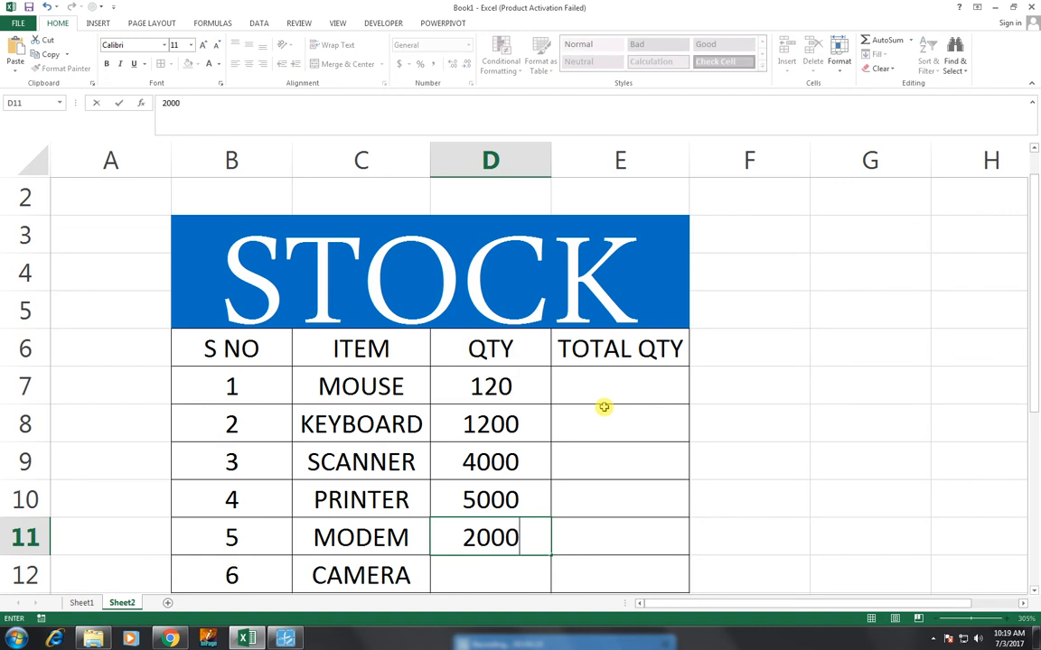
{"action": "key", "text": "Return"}
{"action": "type", "text": "14"}
{"action": "key", "text": "BackSpace"}
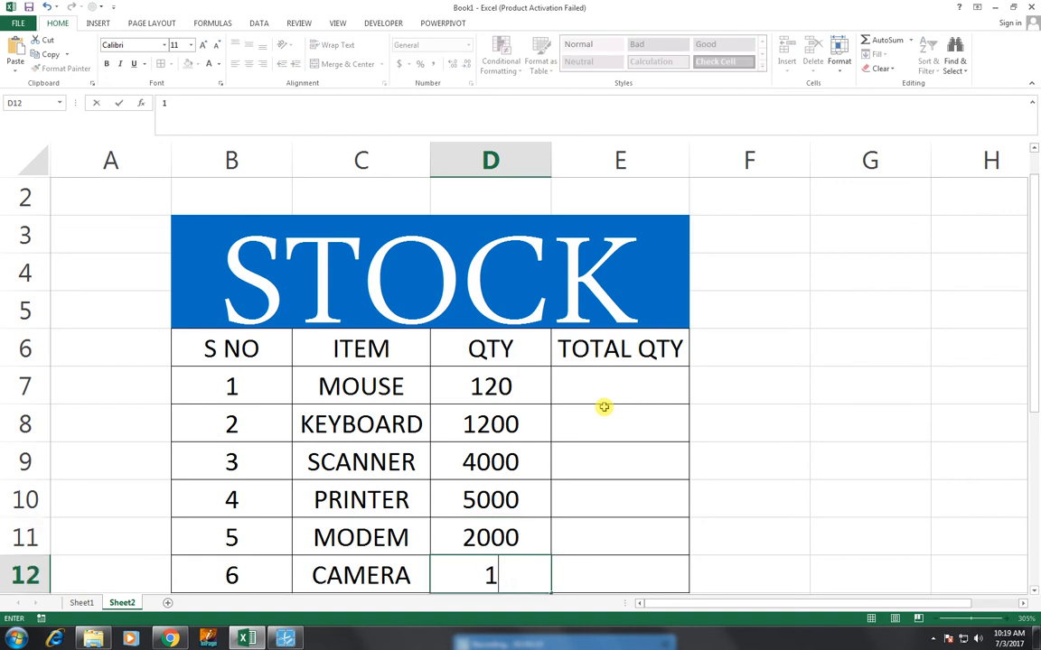
{"action": "type", "text": "100"}
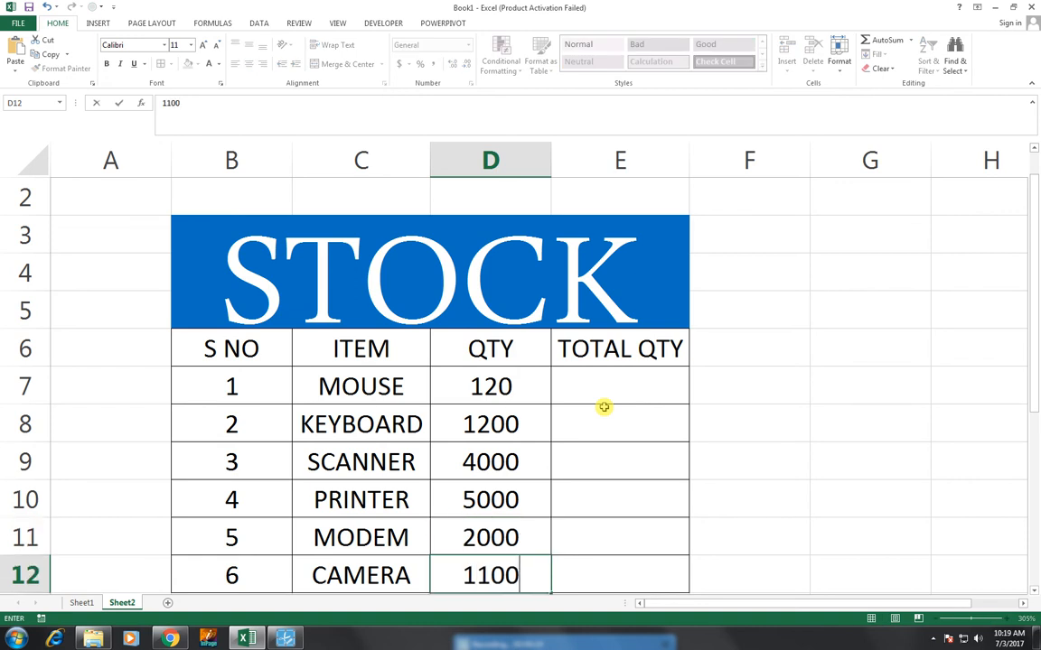
{"action": "key", "text": "Tab"}
- Start a formula in cell E7 that subtracts a SUMIF from the mouse quantity: =D7-SUMIF(
{"action": "key", "text": "Up"}
{"action": "key", "text": "Up"}
{"action": "key", "text": "Up"}
{"action": "key", "text": "Up"}
{"action": "key", "text": "Up"}
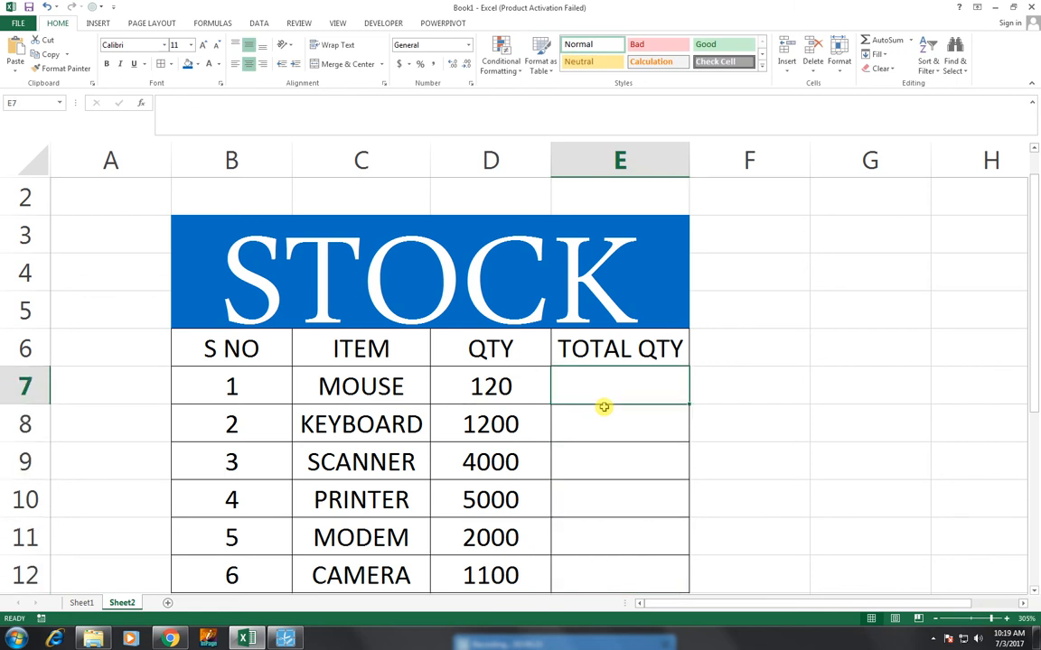
{"action": "type", "text": "="}
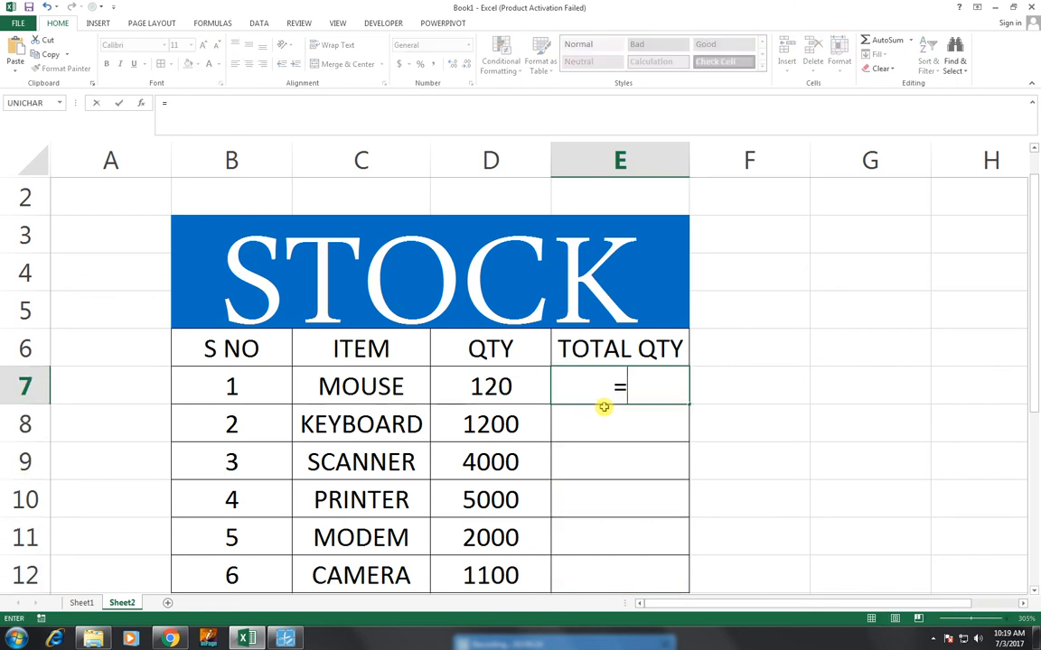
{"action": "key", "text": "Left"}
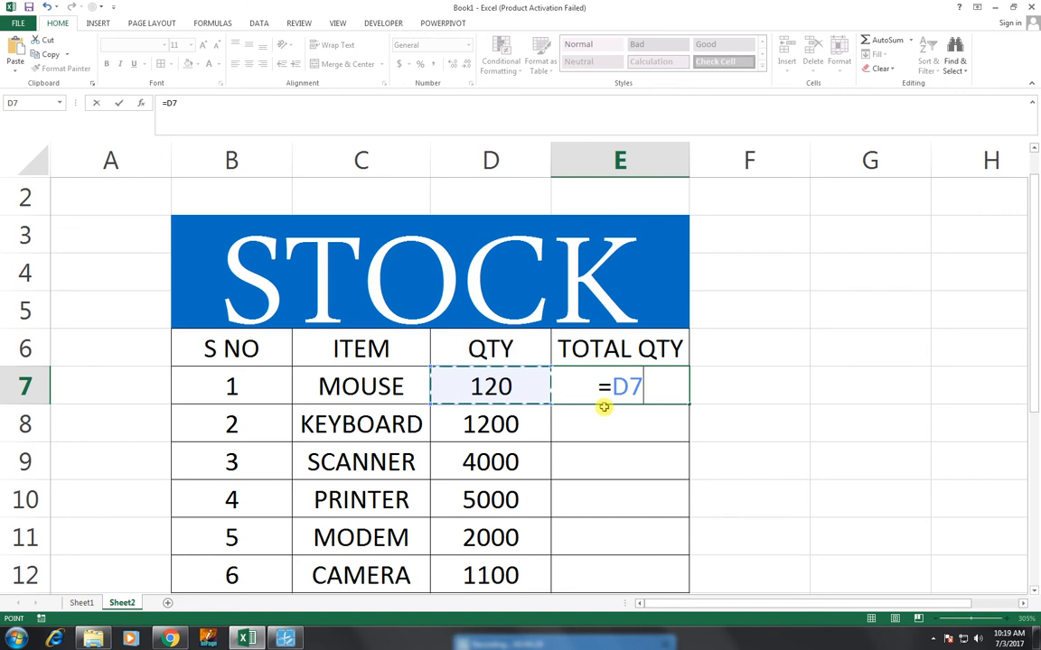
{"action": "type", "text": "-"}
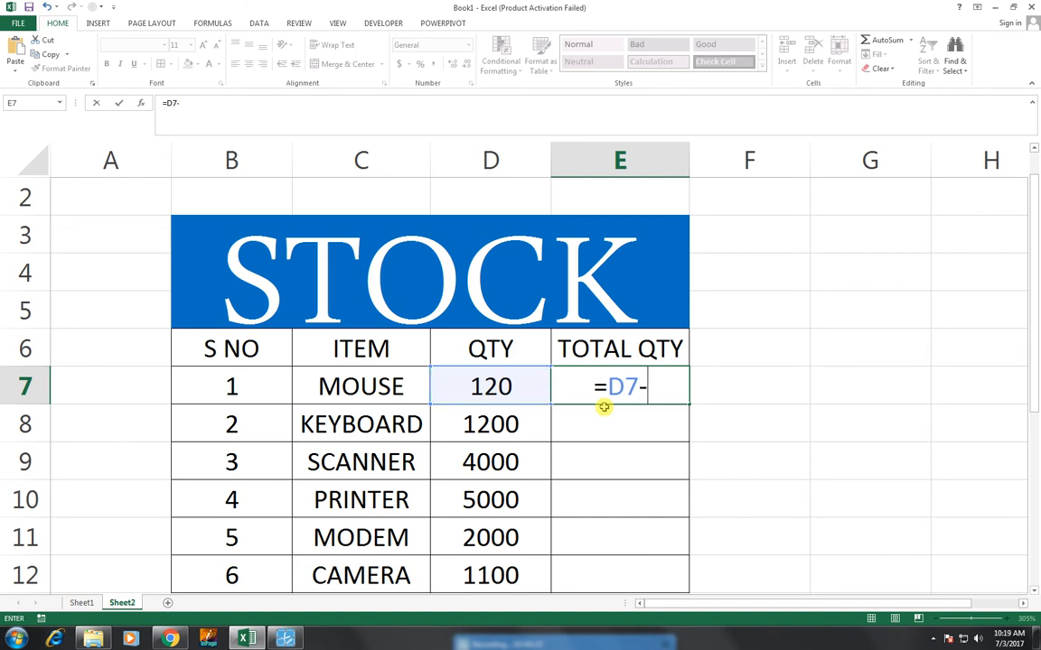
{"action": "type", "text": "SUMIF"}
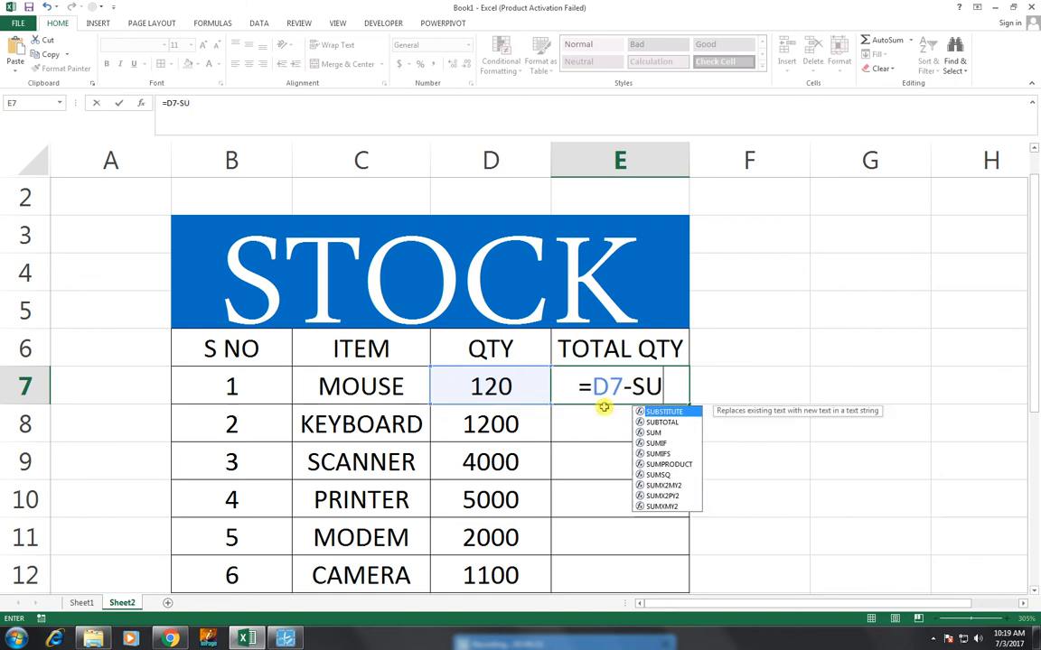
{"action": "type", "text": "("}
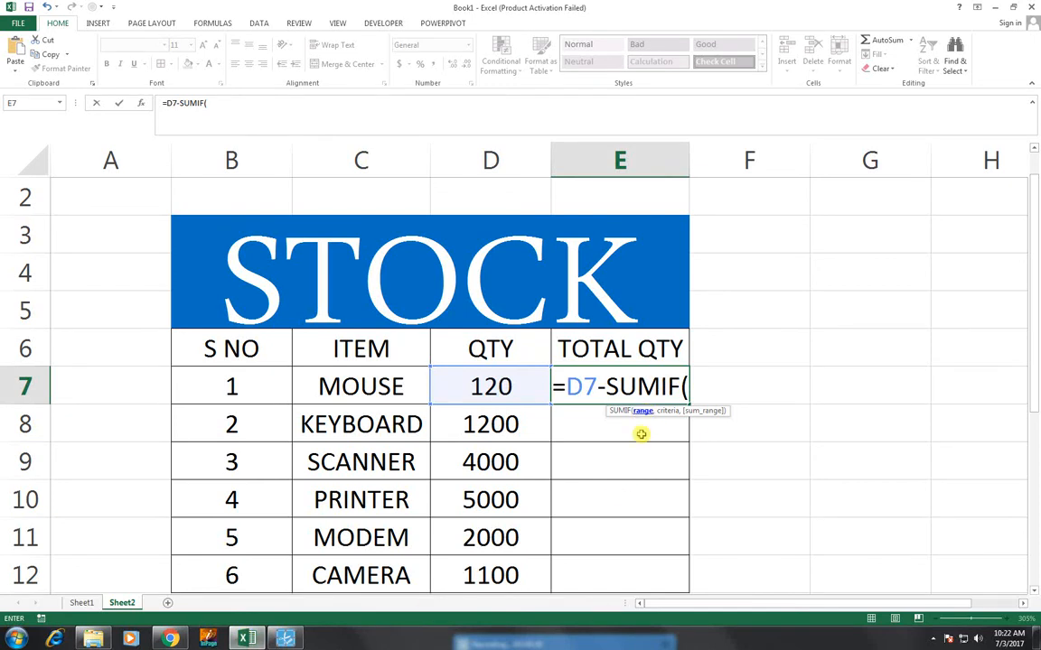
- Add the item cells Sheet1!$B$5:$B$8 as the absolute range argument of the SUMIF
{"action": "left_click", "coordinate": [81, 604]}
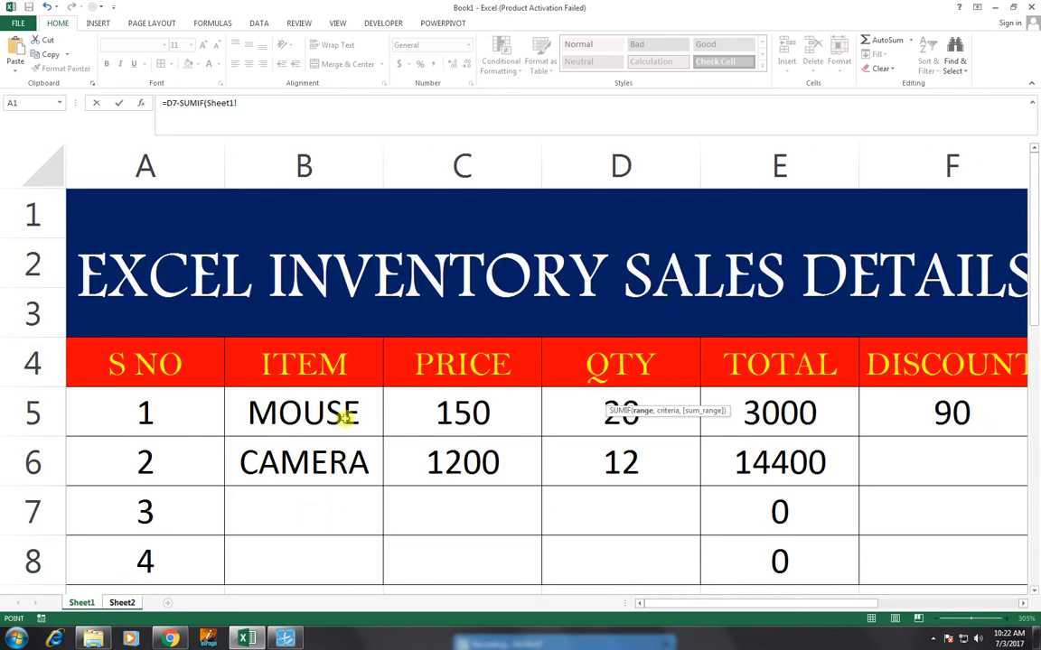
{"action": "left_click_drag", "start_coordinate": [316, 409], "coordinate": [318, 470]}
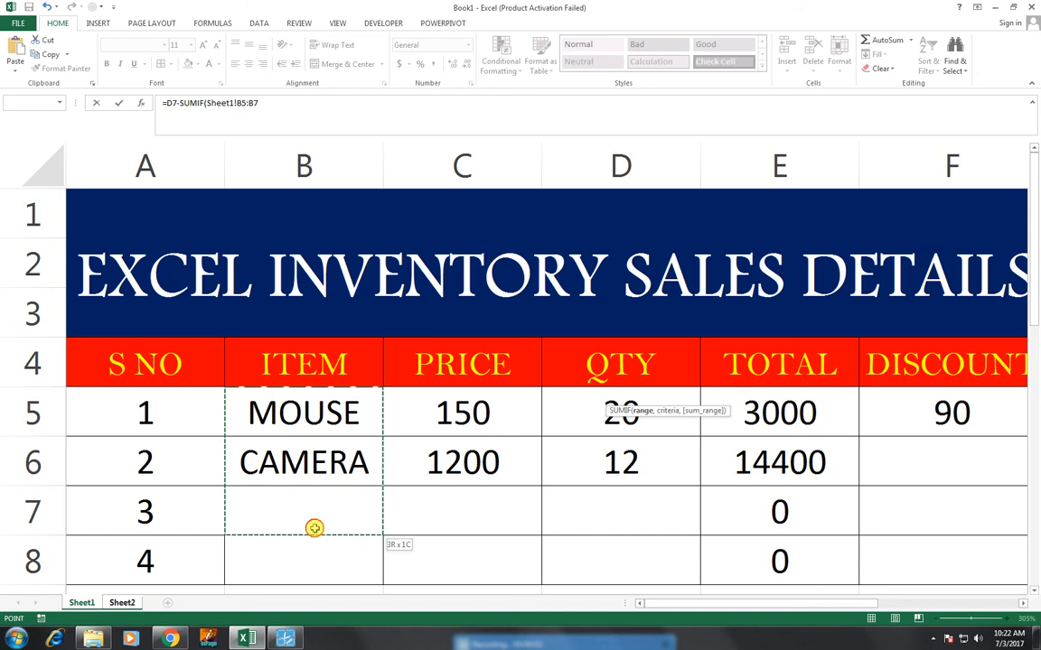
{"action": "left_click_drag", "start_coordinate": [315, 541], "coordinate": [315, 544]}
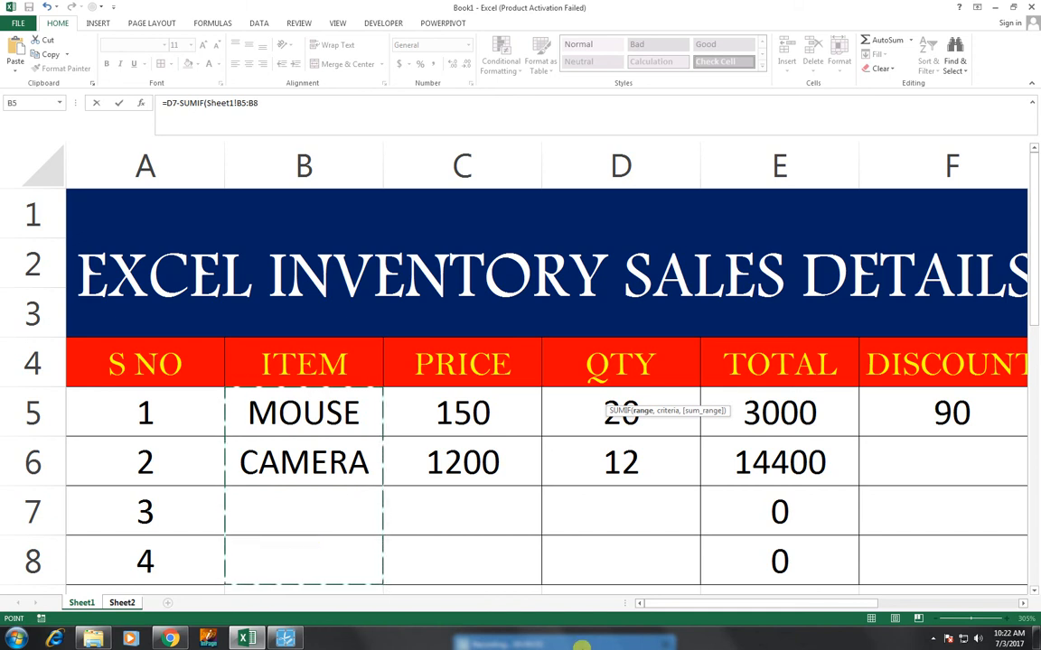
{"action": "key", "text": "F4"}
{"action": "type", "text": ","}
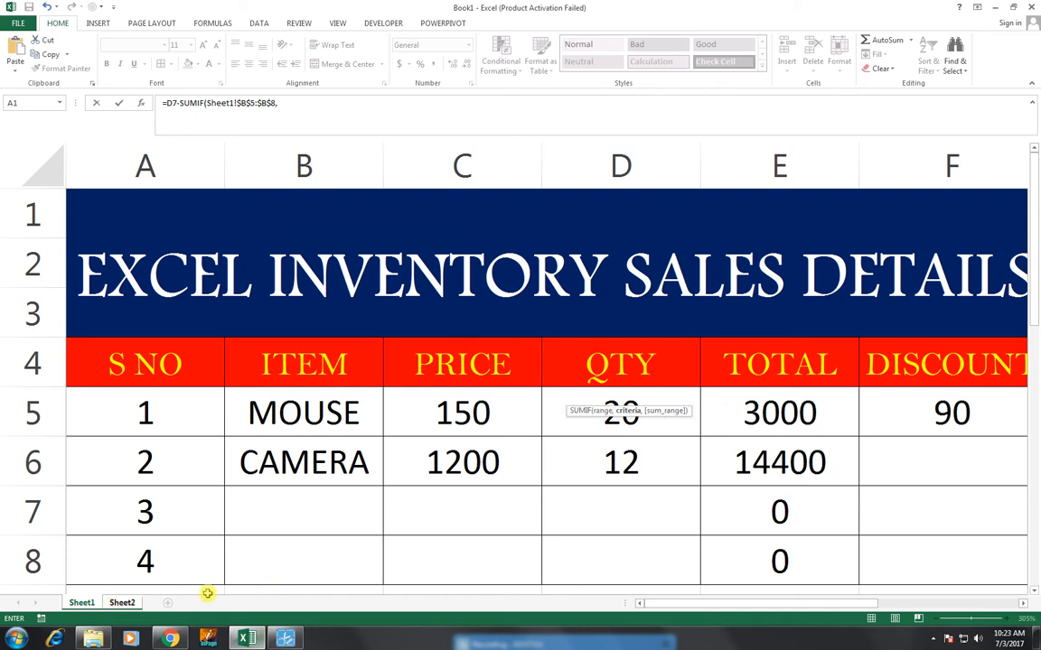
- Complete the E7 formula with Sheet2!D7 as the criteria and Sheet1!$D$5 as the sum range
{"action": "left_click", "coordinate": [122, 602]}
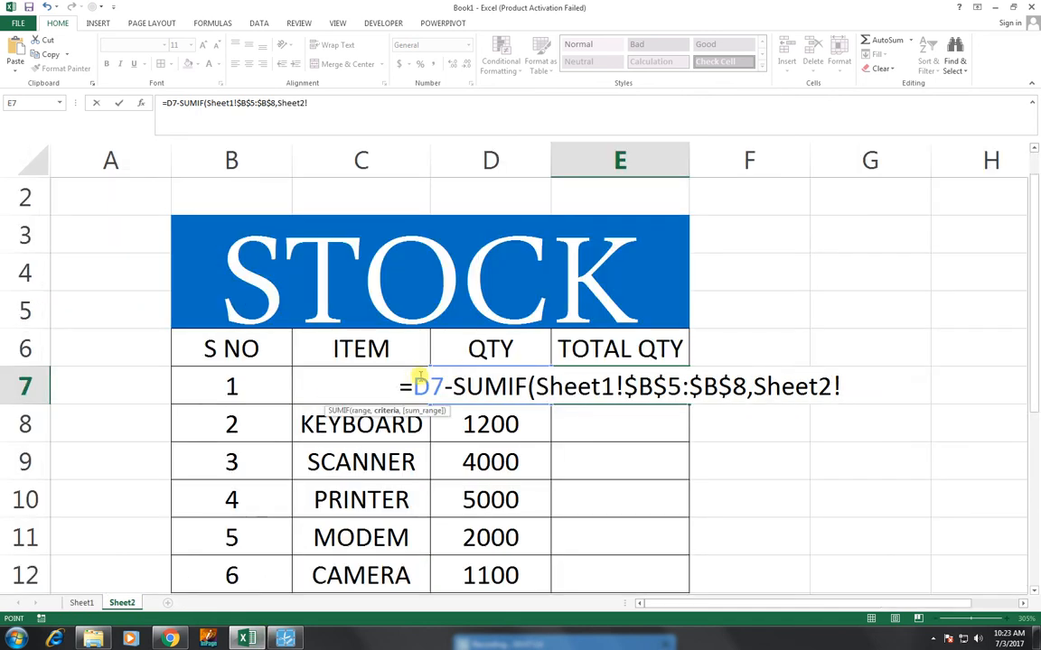
{"action": "key", "text": "Left"}
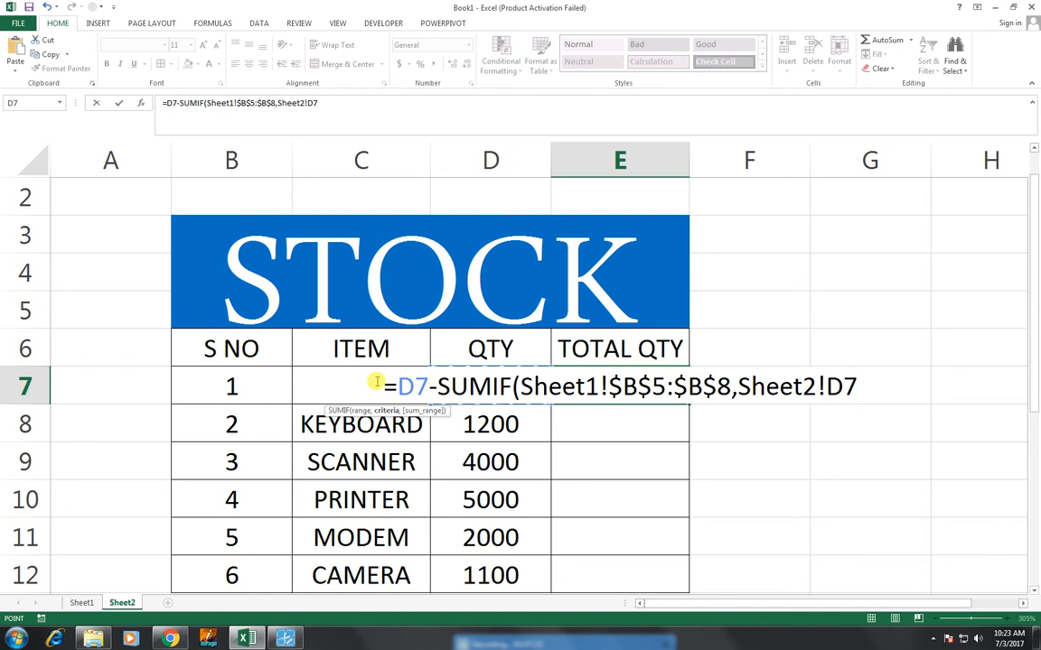
{"action": "type", "text": ","}
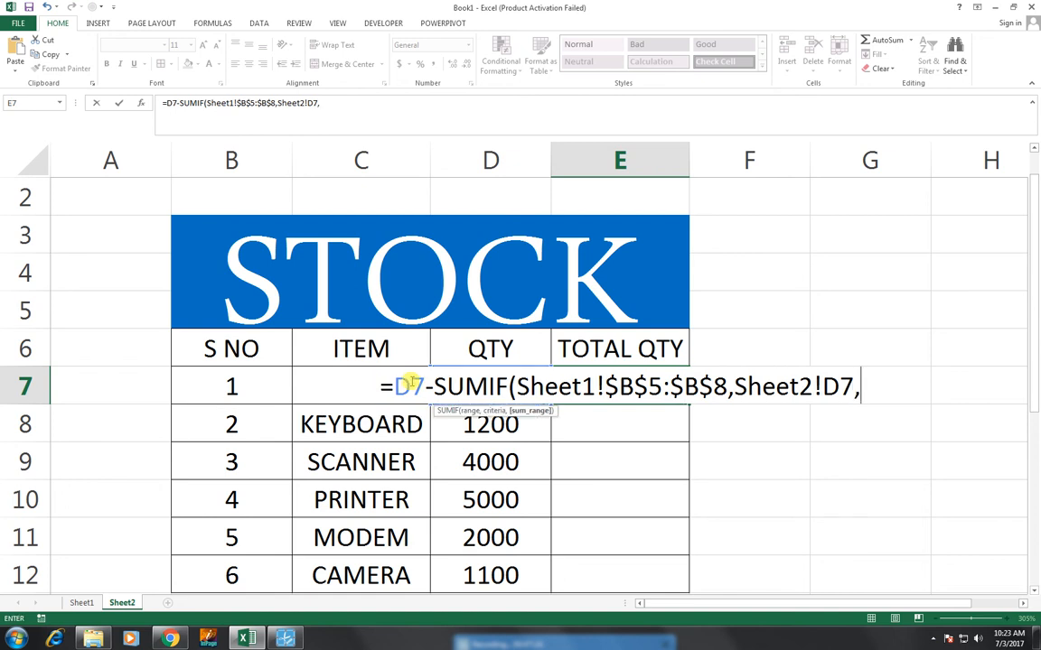
{"action": "left_click", "coordinate": [82, 603]}
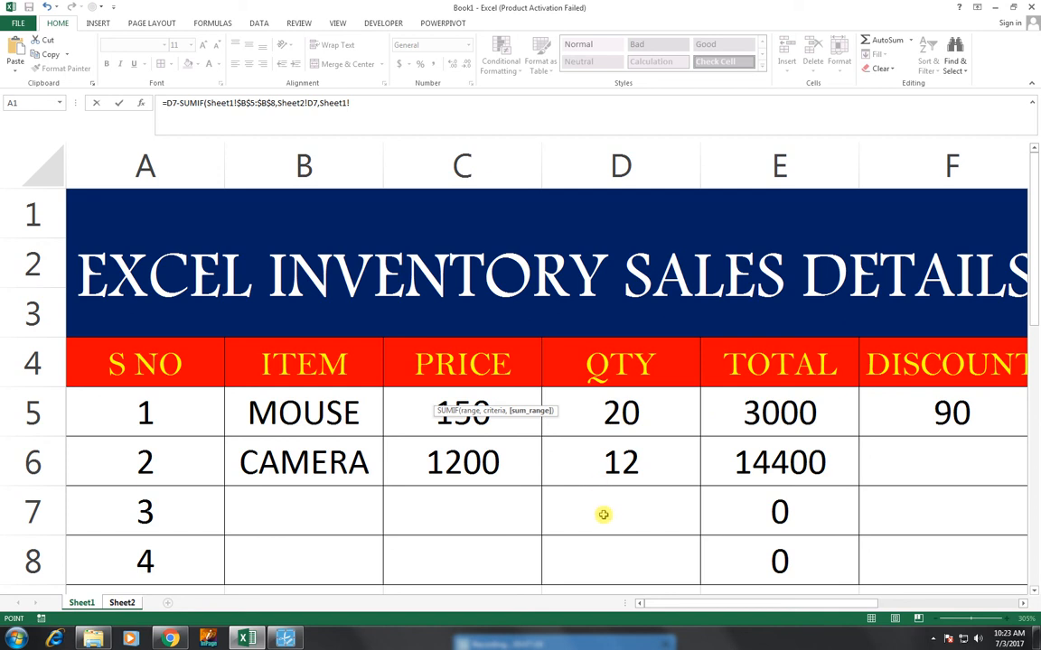
{"action": "left_click", "coordinate": [642, 416]}
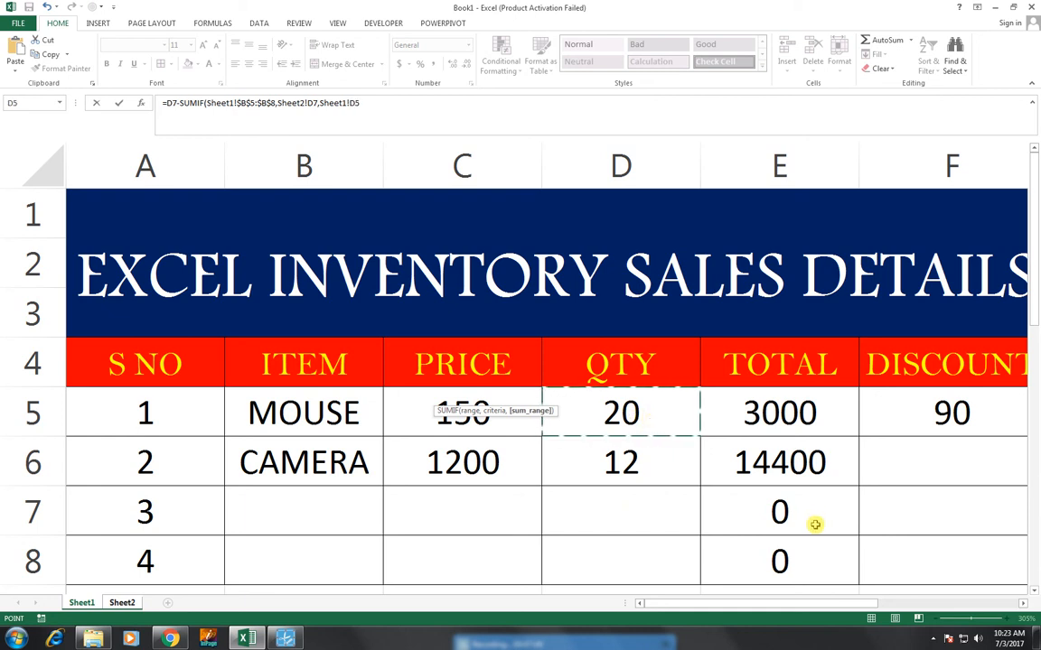
{"action": "key", "text": "F4"}
{"action": "type", "text": ")"}
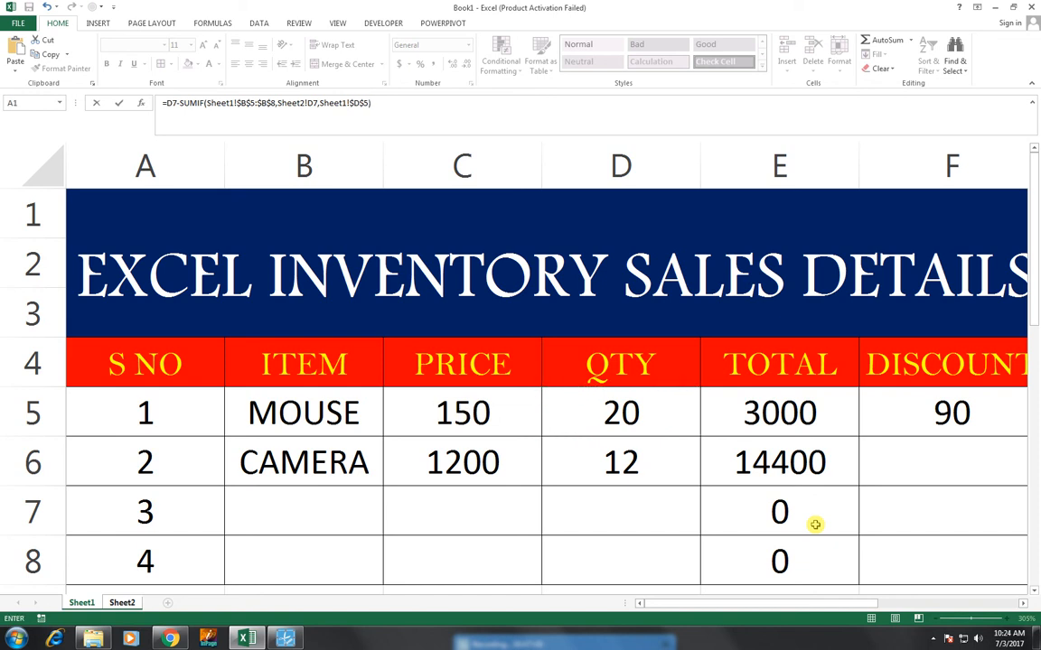
{"action": "key", "text": "Return"}
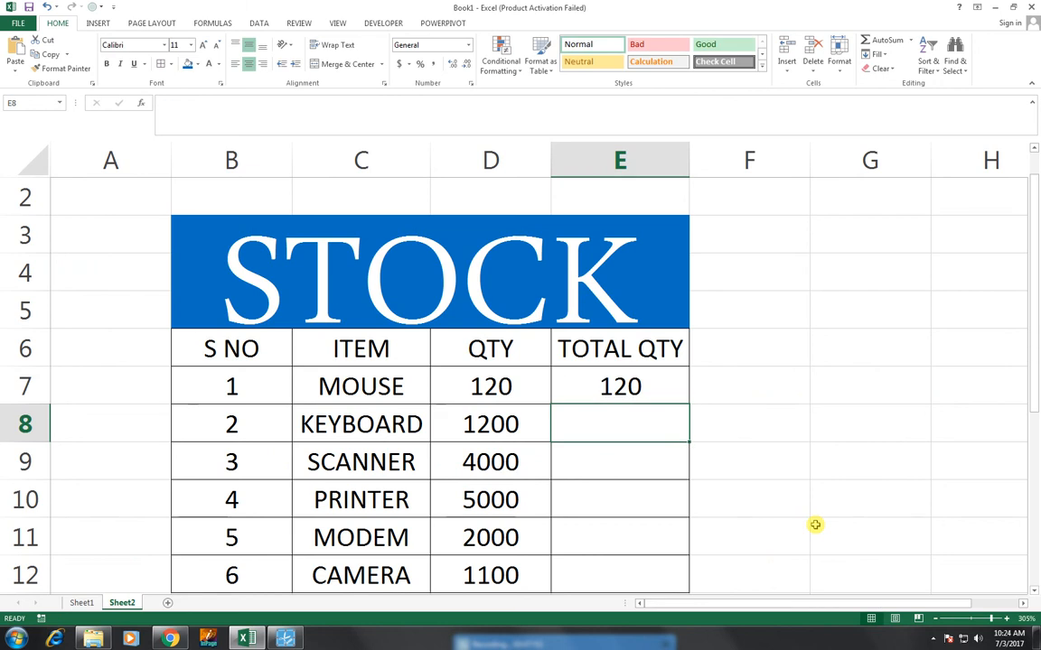
- Open the formula in E7 to check its arguments, and undo its entry
{"action": "key", "text": "Up"}
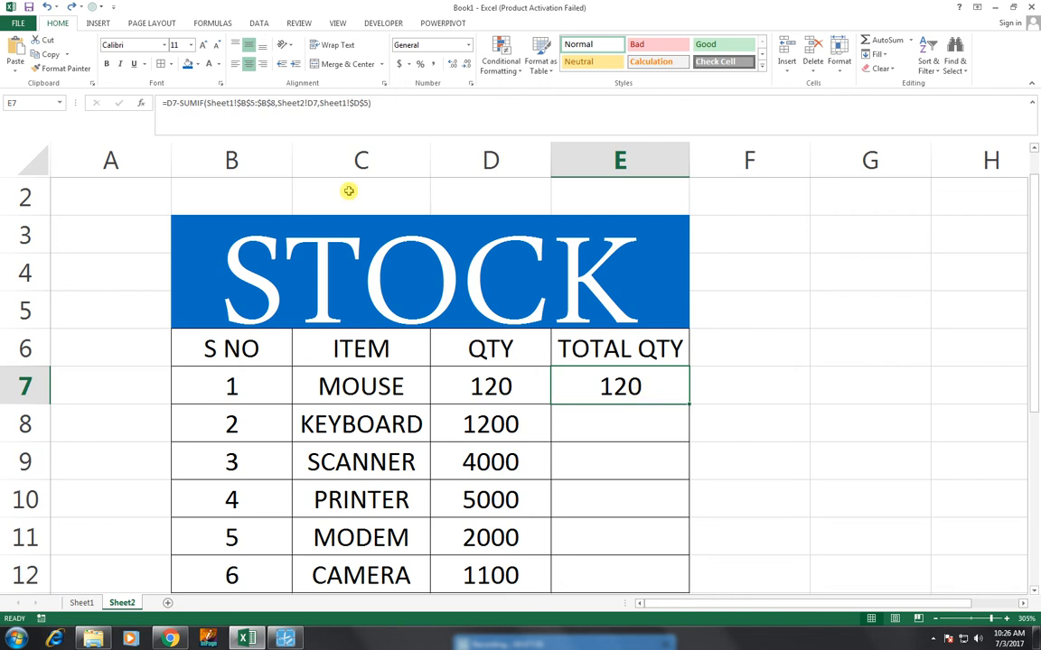
{"action": "double_click", "coordinate": [635, 390]}
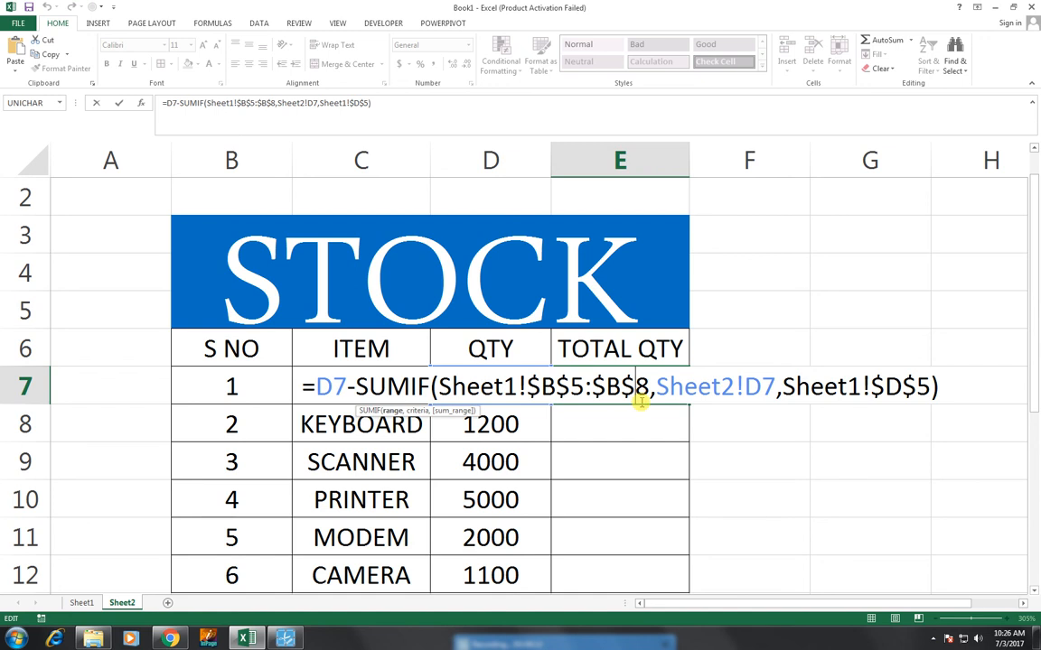
{"action": "key", "text": "Return"}
{"action": "key", "text": "ctrl+z"}
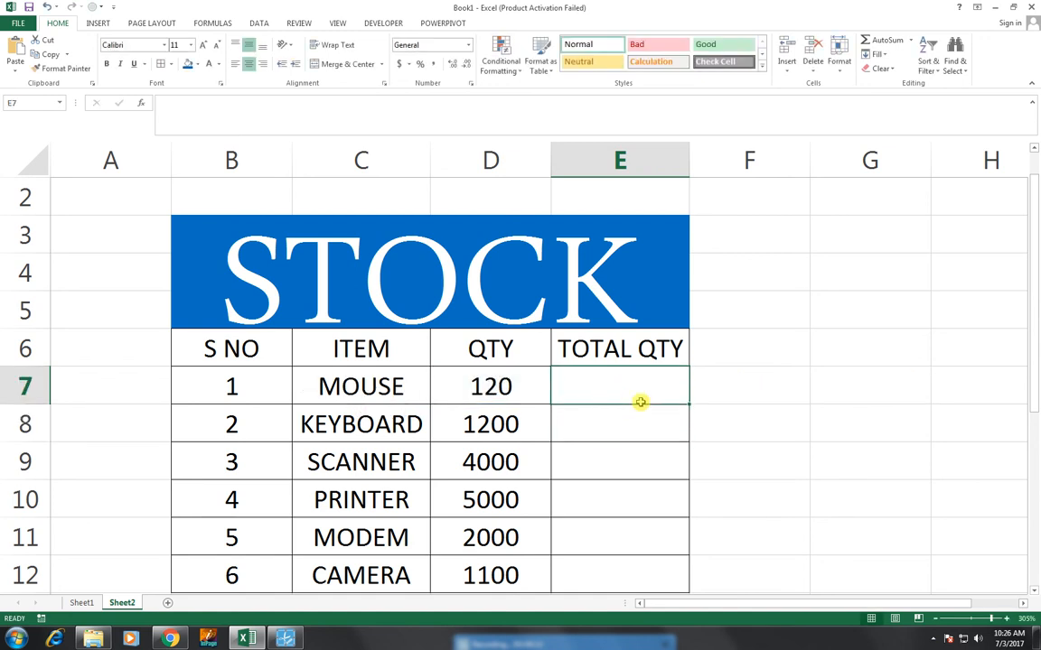
- Begin the E7 formula again as =D7-SUMIF( with Sheet1!$B$5:$B$8 as the absolute range
{"action": "type", "text": "="}
{"action": "key", "text": "Left"}
{"action": "type", "text": "-SUMIF("}
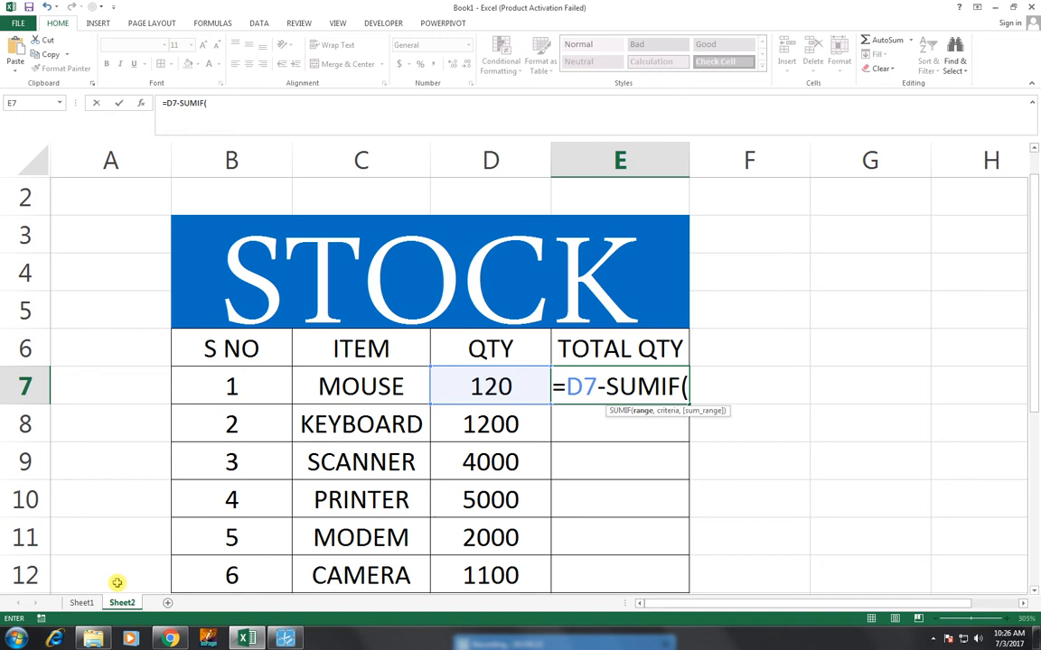
{"action": "left_click", "coordinate": [94, 603]}
{"action": "left_click_drag", "start_coordinate": [271, 411], "coordinate": [291, 554]}
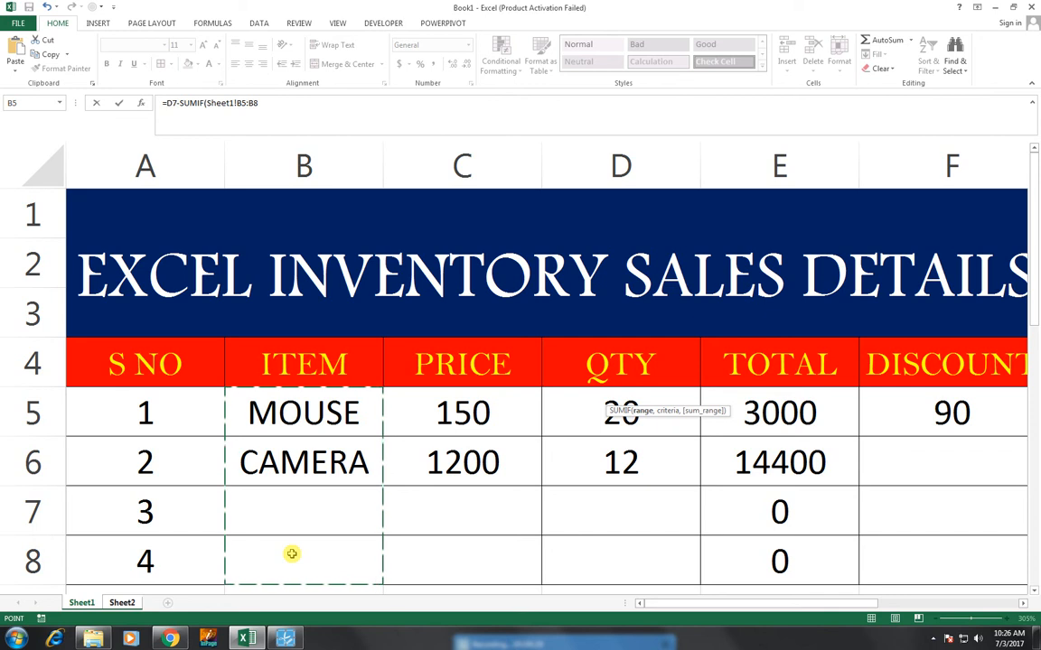
{"action": "key", "text": "F4"}
{"action": "type", "text": ","}
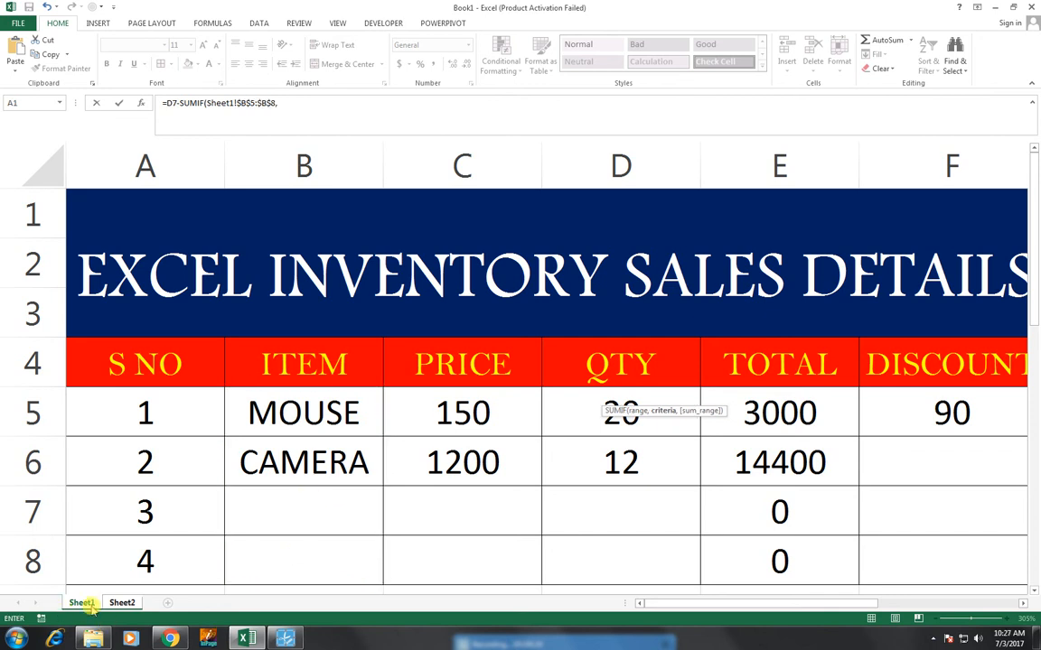
- Try to reference the MOUSE item cell C7 on Sheet2 as the SUMIF criteria
{"action": "left_click", "coordinate": [122, 604]}
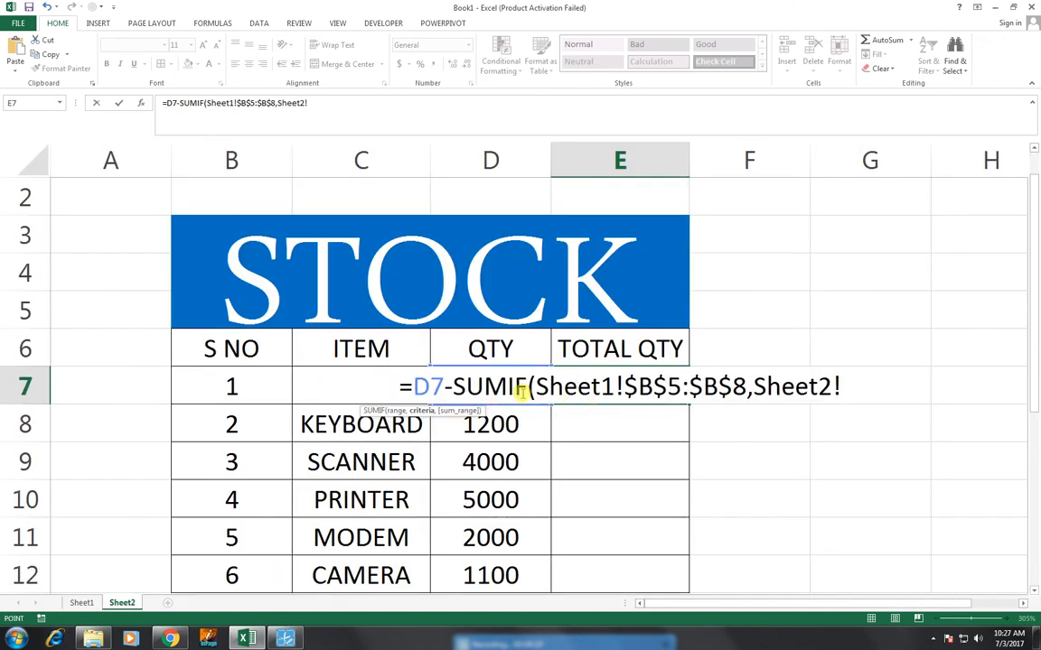
{"action": "left_click", "coordinate": [318, 387]}
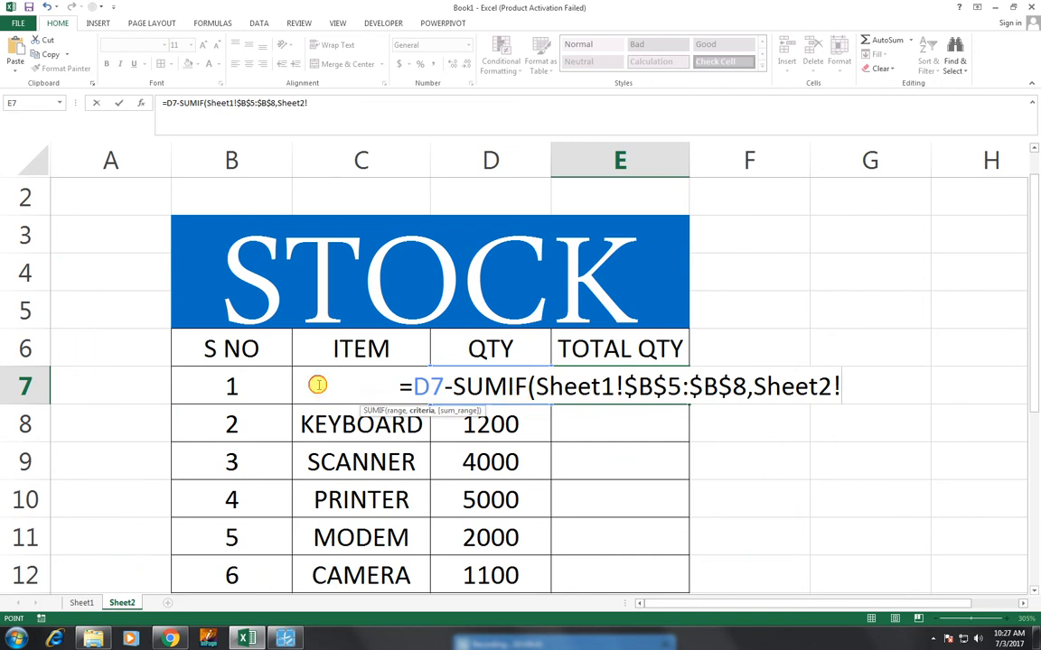
{"action": "type", "text": "="}
{"action": "left_click", "coordinate": [270, 392]}
{"action": "key", "text": "Right"}
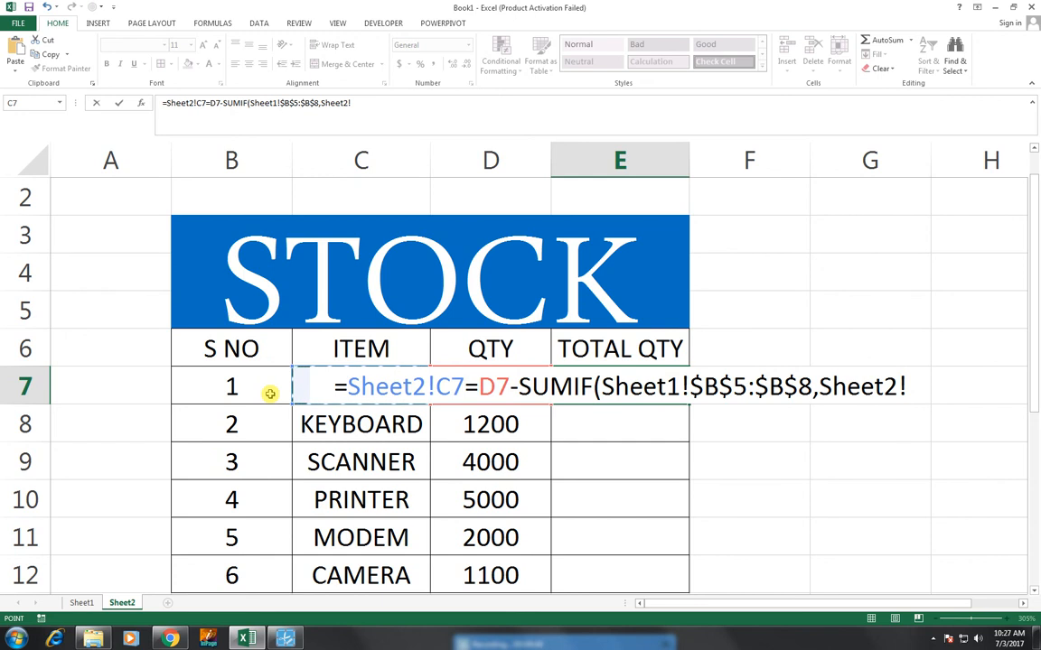
- Remove the misplaced Sheet2!C7 reference from the start of the E7 formula so it begins with =D7-SUMIF(
{"action": "key", "text": "BackSpace"}
{"action": "key", "text": "BackSpace"}
{"action": "key", "text": "BackSpace"}
{"action": "key", "text": "BackSpace"}
{"action": "key", "text": "BackSpace"}
{"action": "key", "text": "BackSpace"}
{"action": "key", "text": "BackSpace"}
{"action": "key", "text": "BackSpace"}
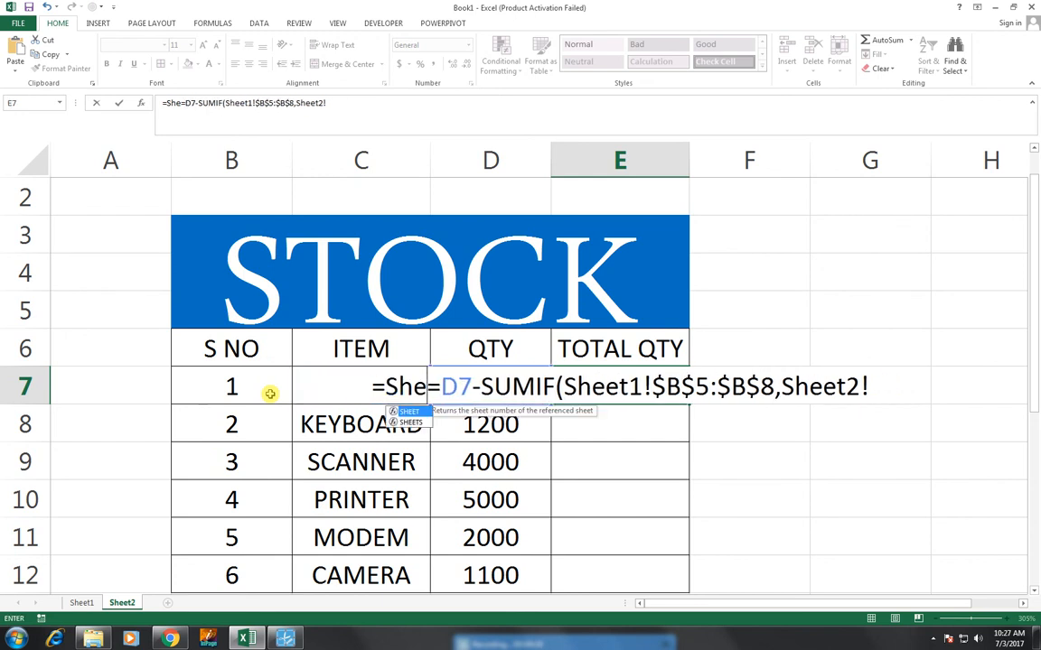
{"action": "key", "text": "BackSpace"}
{"action": "key", "text": "BackSpace"}
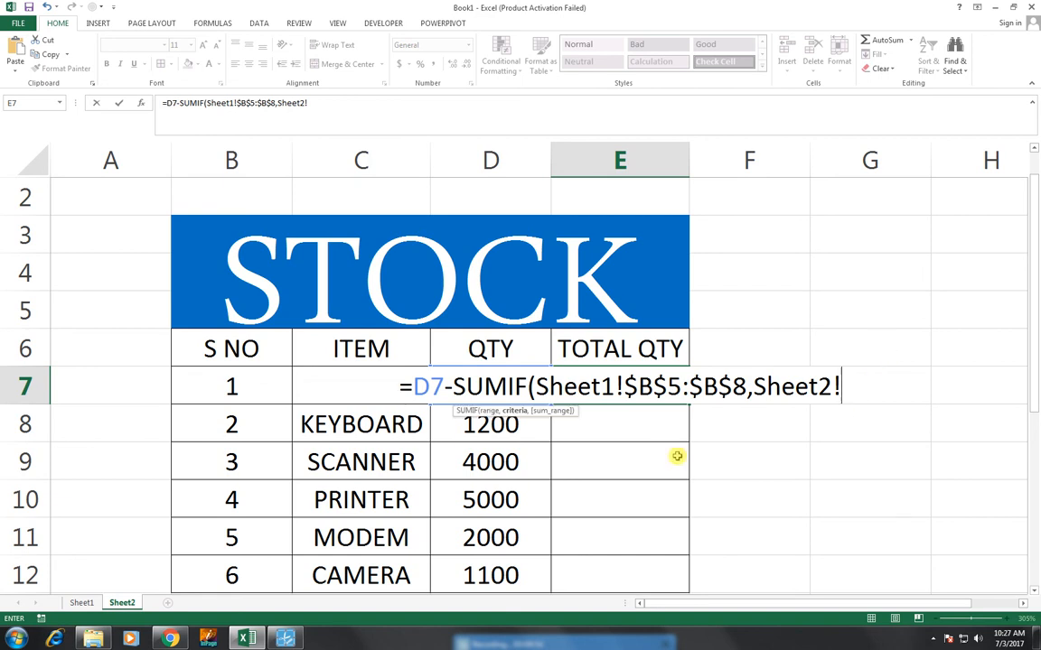
- Reference the MOUSE item cell C7 as the SUMIF criteria and delete the duplicate Sheet2! prefix before it
{"action": "left_click", "coordinate": [338, 423]}
{"action": "key", "text": "Up"}
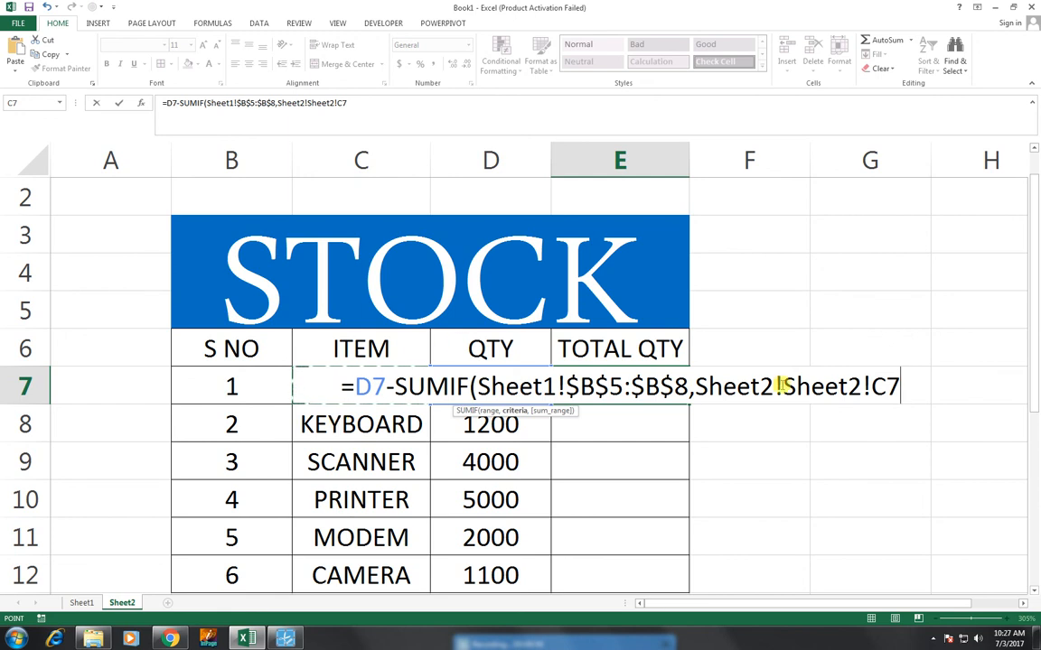
{"action": "left_click_drag", "start_coordinate": [782, 387], "coordinate": [697, 387]}
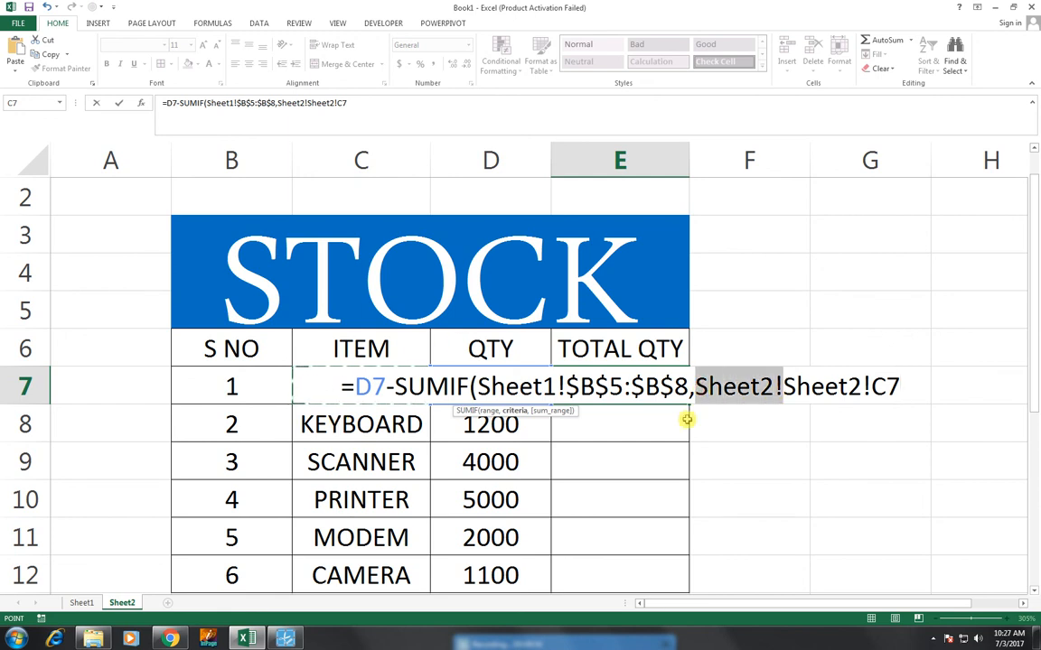
{"action": "key", "text": "BackSpace"}
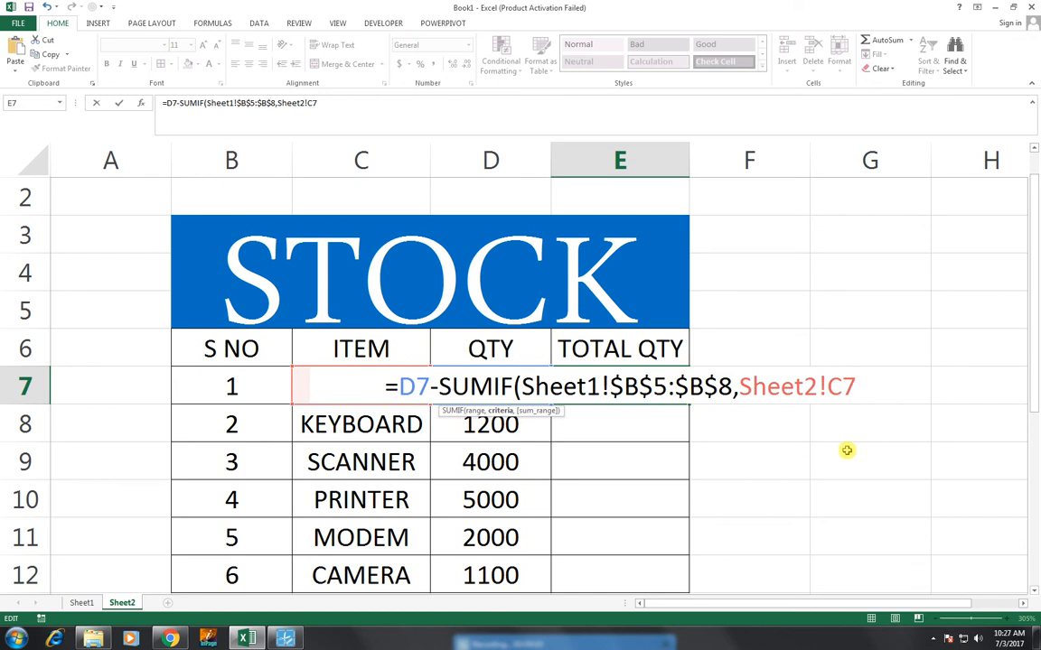
- Add Sheet1!$D$5 as the absolute sum range, close the SUMIF function and enter the E7 formula
{"action": "type", "text": ","}
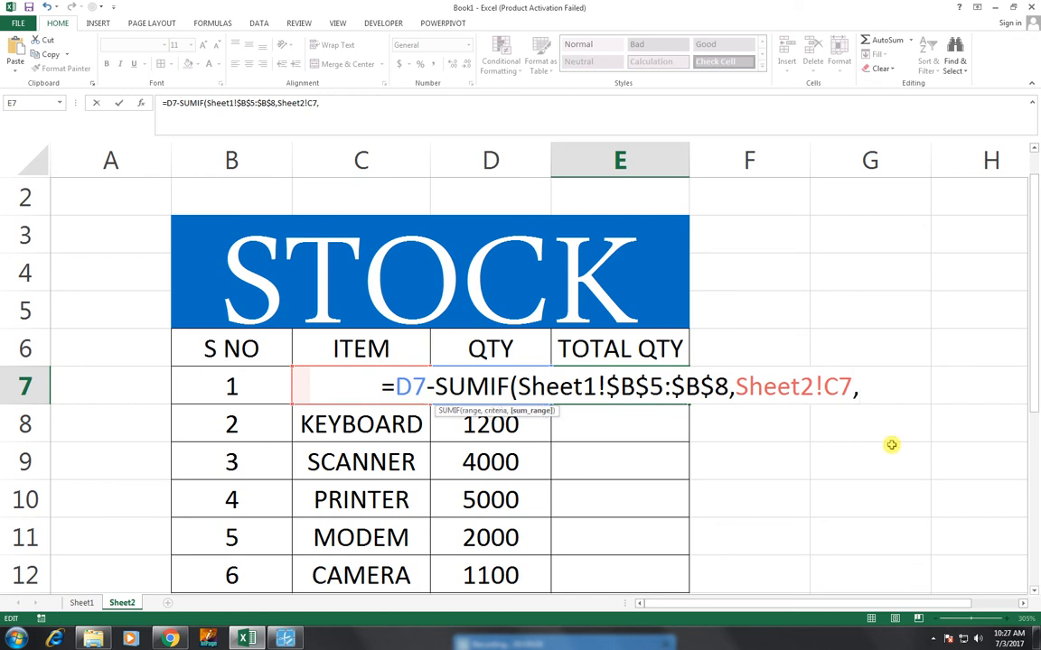
{"action": "left_click", "coordinate": [81, 603]}
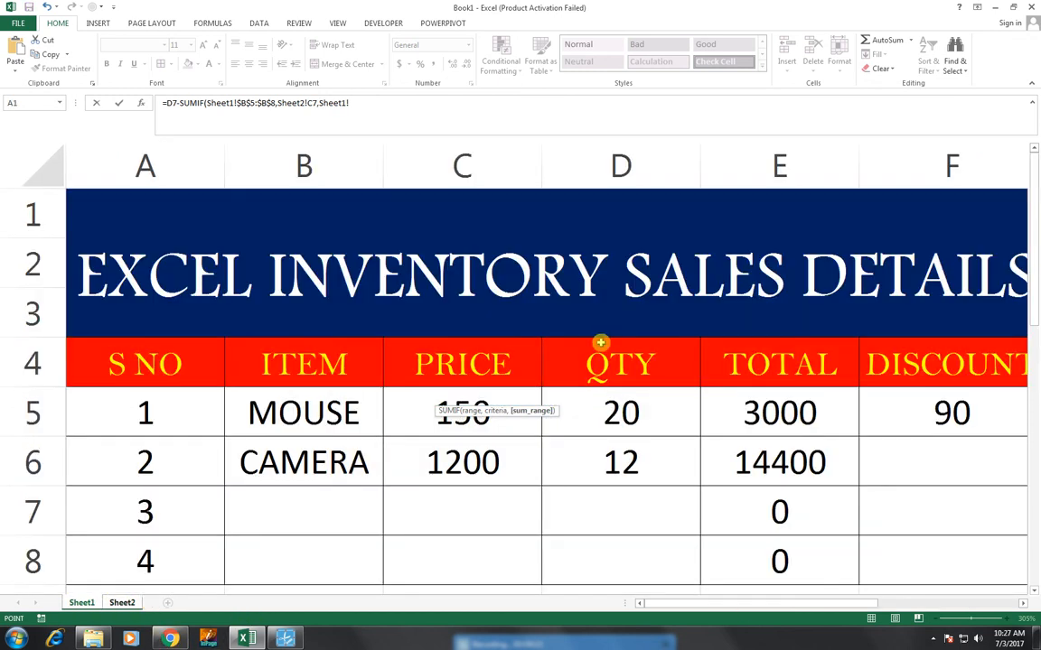
{"action": "left_click", "coordinate": [609, 411]}
{"action": "key", "text": "F4"}
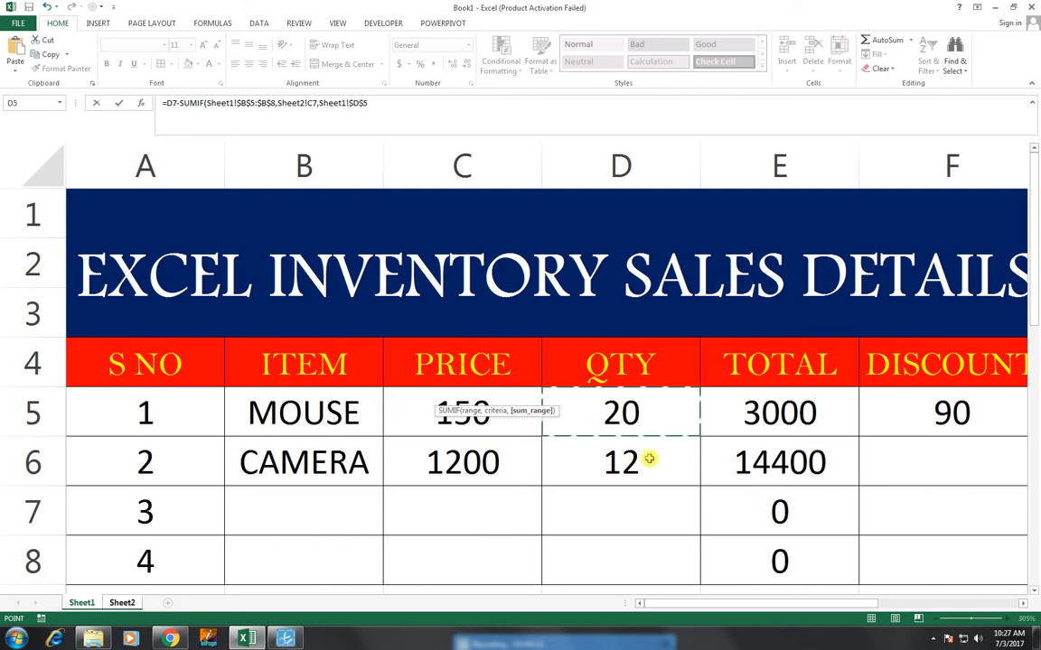
{"action": "type", "text": ")"}
{"action": "key", "text": "Return"}
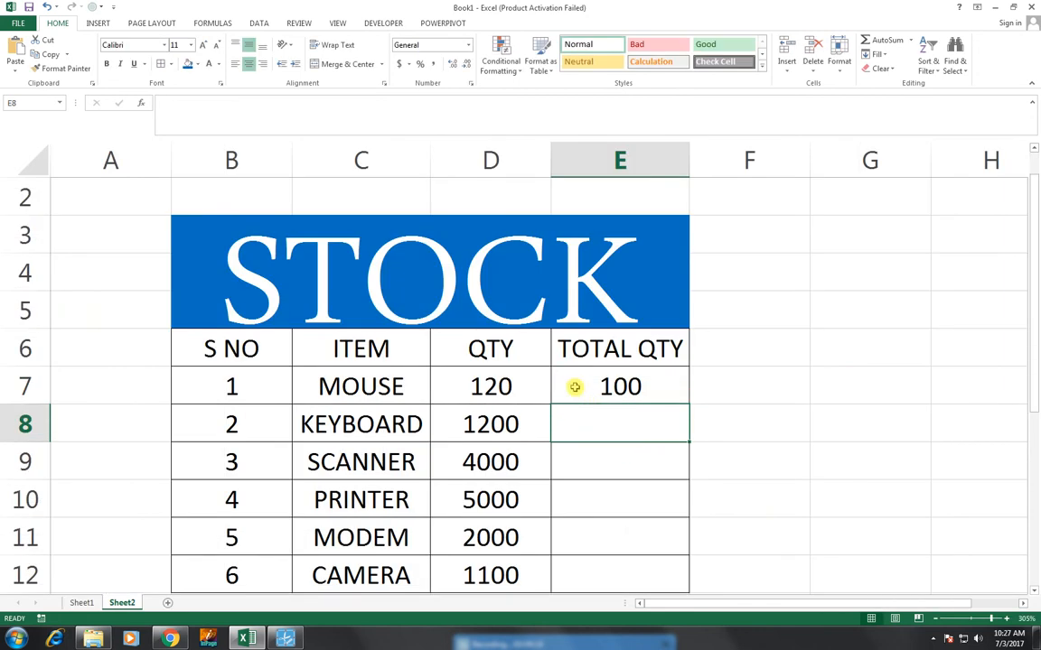
- Compare the MOUSE and CAMERA quantities in the sales table on Sheet1 with the STOCK table on Sheet2
{"action": "left_click", "coordinate": [643, 395]}
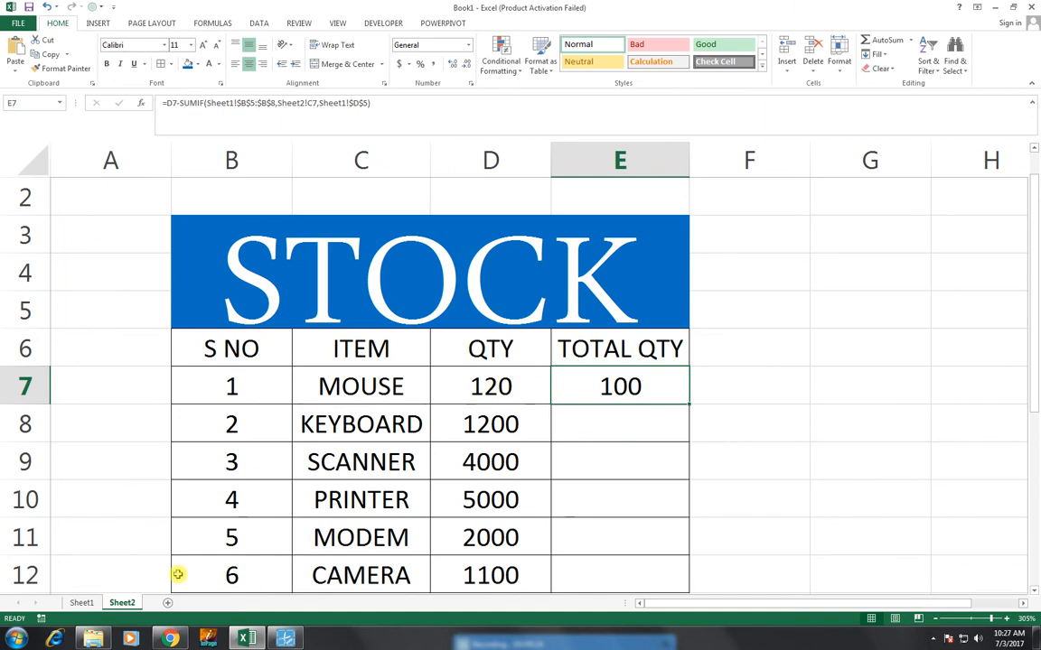
{"action": "left_click", "coordinate": [80, 601]}
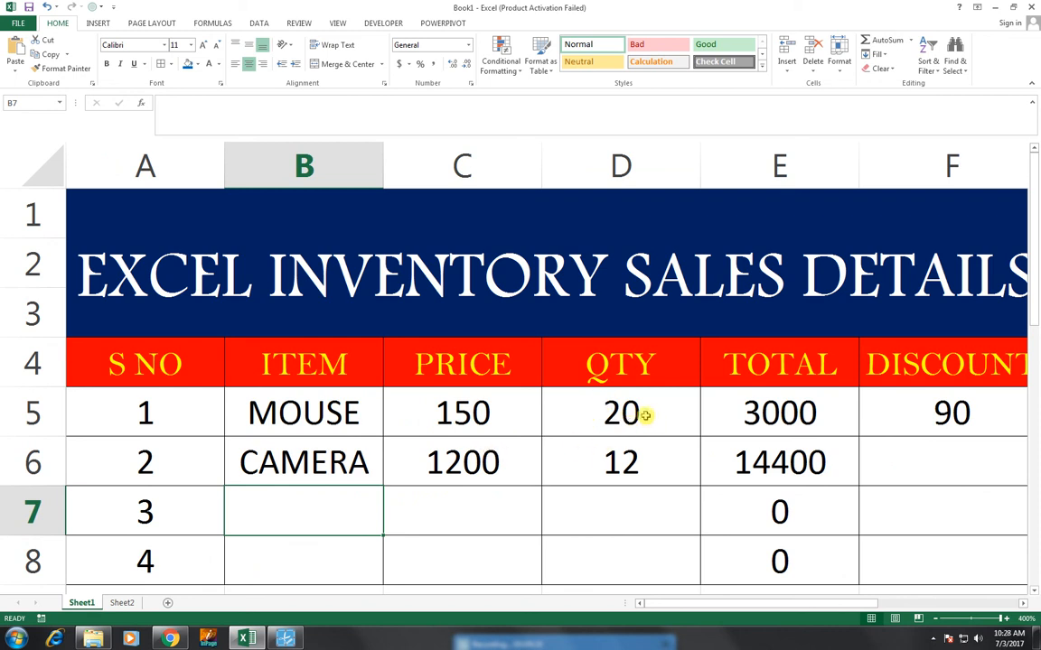
{"action": "left_click", "coordinate": [125, 602]}
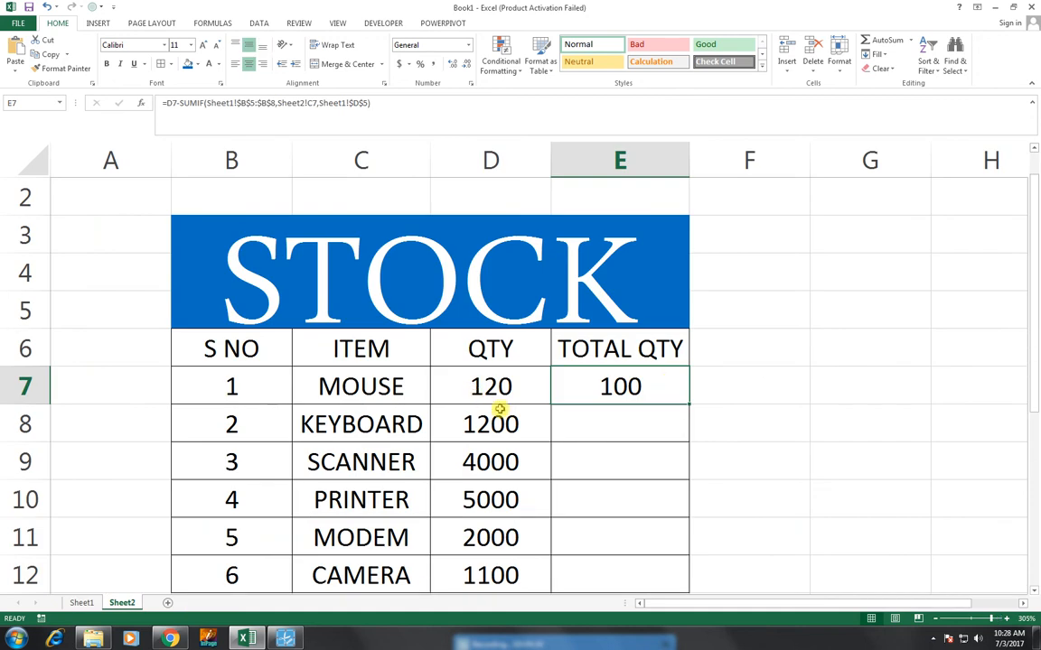
{"action": "left_click", "coordinate": [82, 602]}
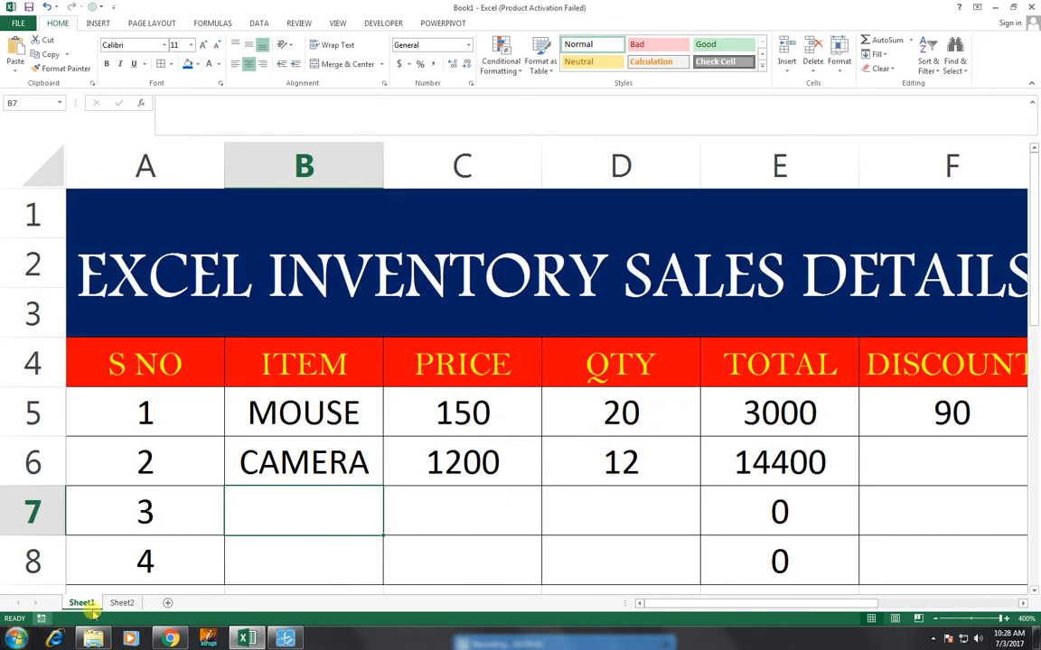
{"action": "left_click", "coordinate": [124, 603]}
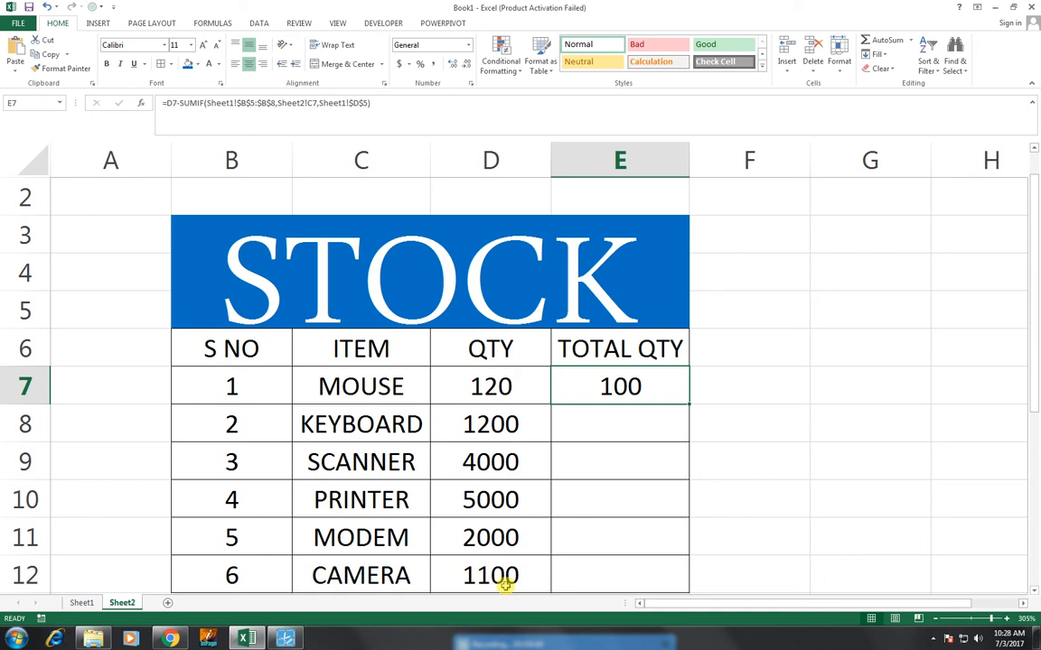
{"action": "left_click", "coordinate": [81, 602]}
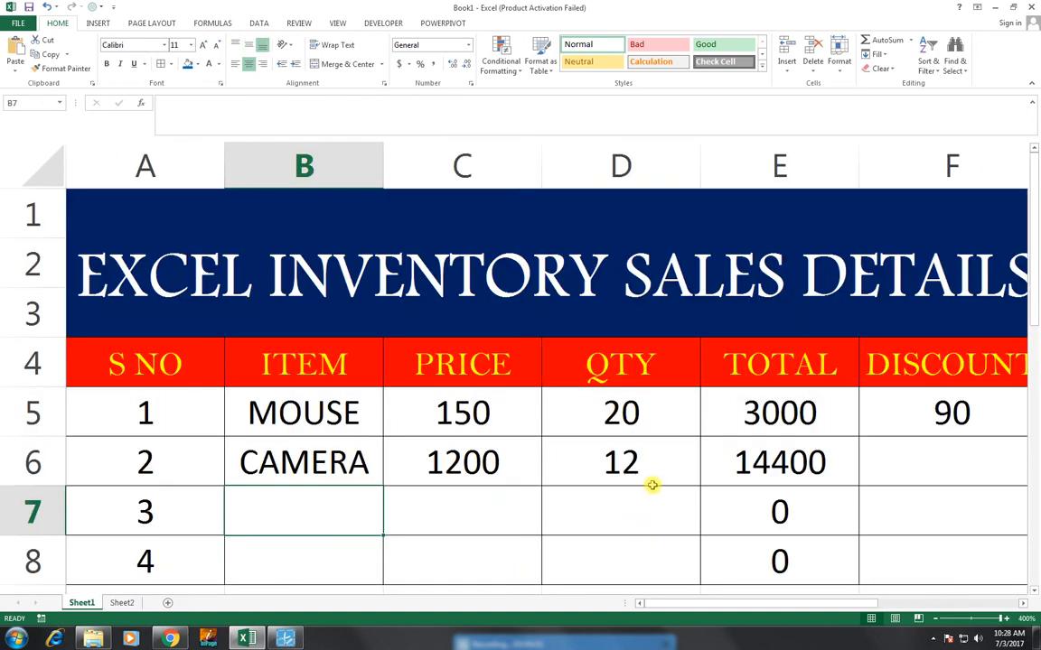
{"action": "left_click", "coordinate": [121, 603]}
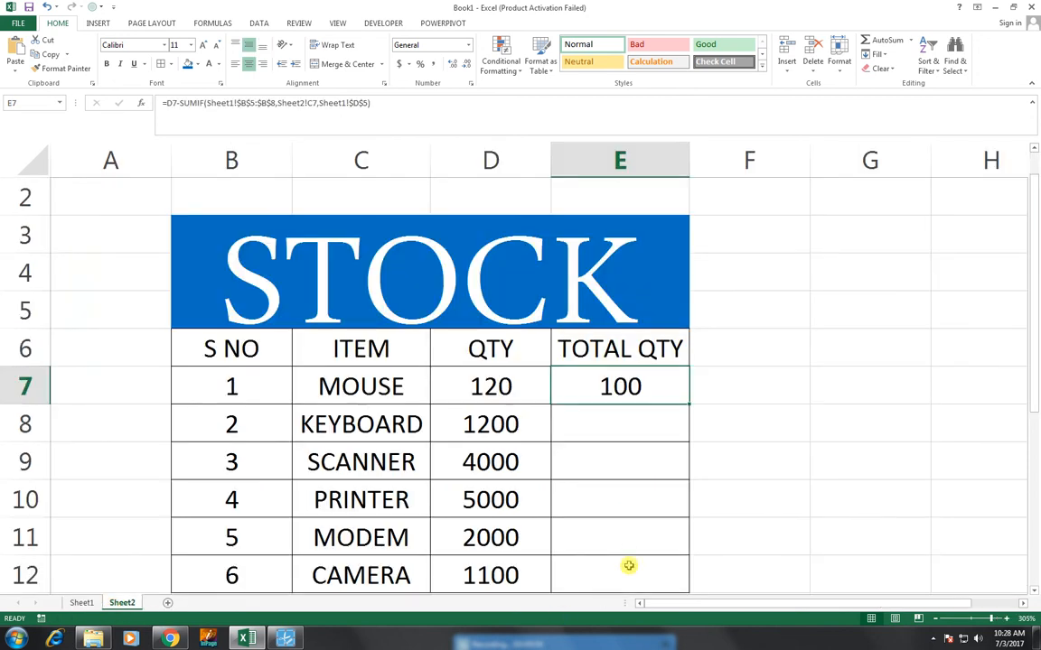
- Set the CAMERA sales quantity on Sheet1 to 200
{"action": "left_click", "coordinate": [83, 604]}
{"action": "left_click", "coordinate": [625, 461]}
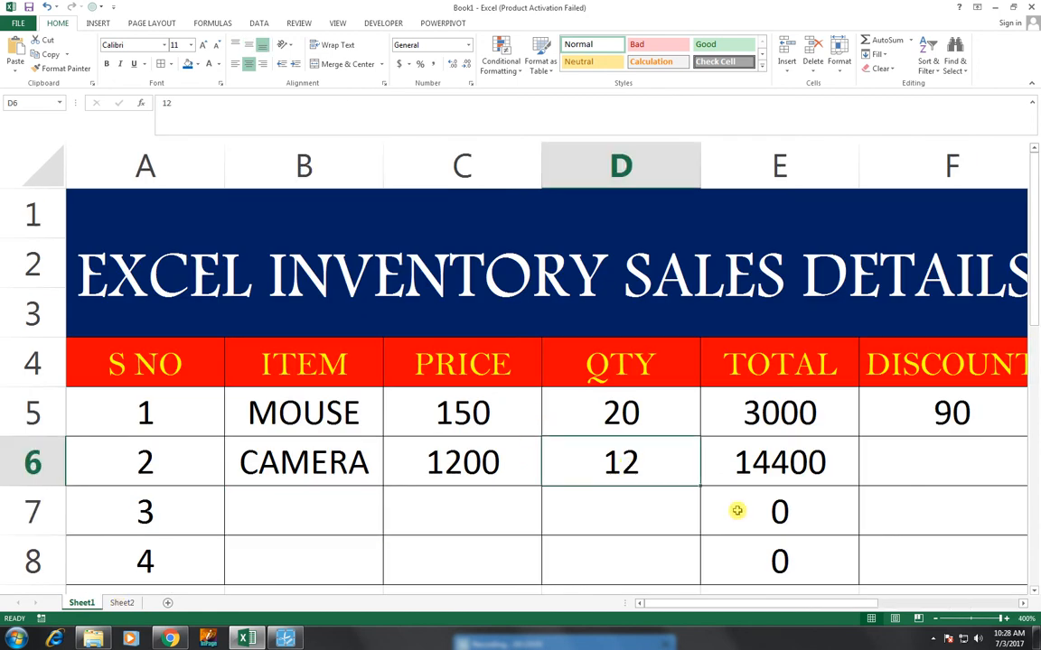
{"action": "type", "text": "200"}
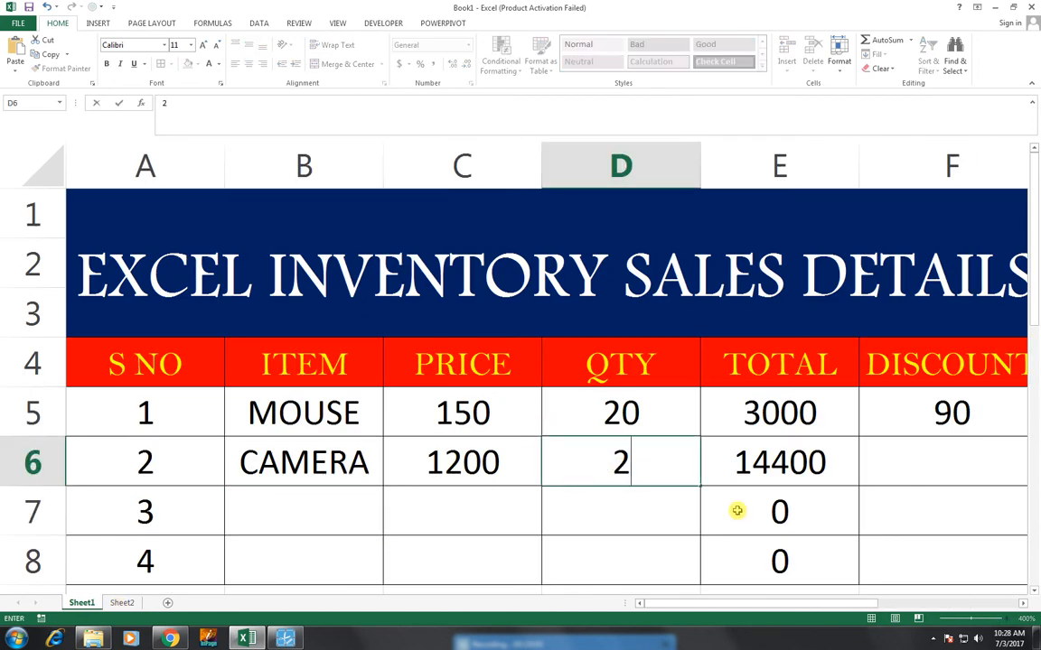
{"action": "key", "text": "Return"}
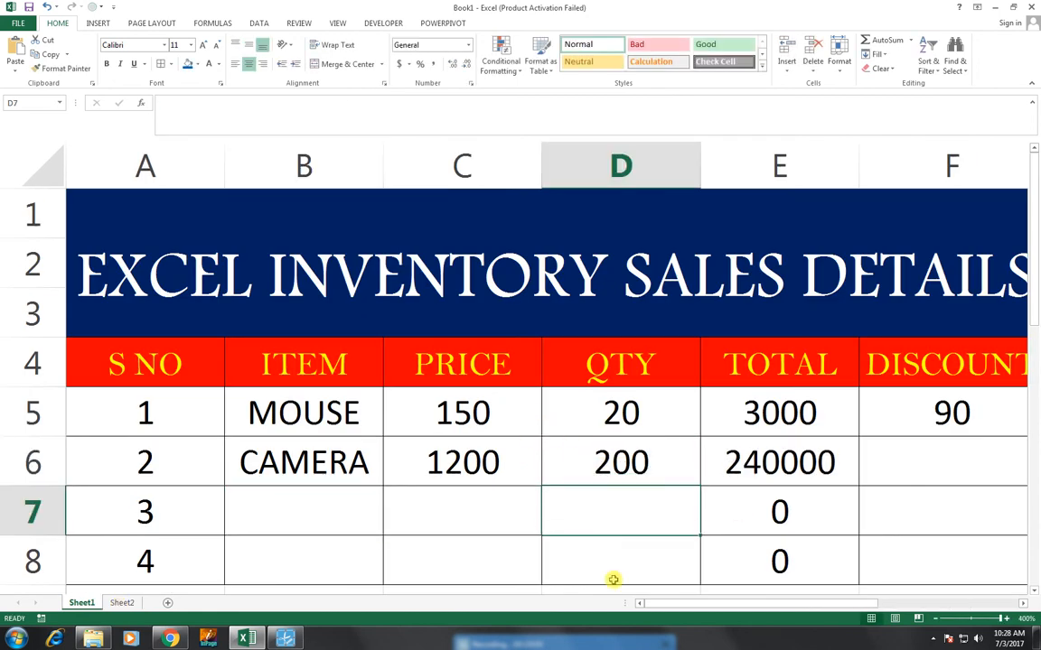
- Fill the E7 formula down the TOTAL QTY column to E12 and check it against the sales quantities on Sheet1
{"action": "left_click", "coordinate": [121, 604]}
{"action": "left_click", "coordinate": [439, 565]}
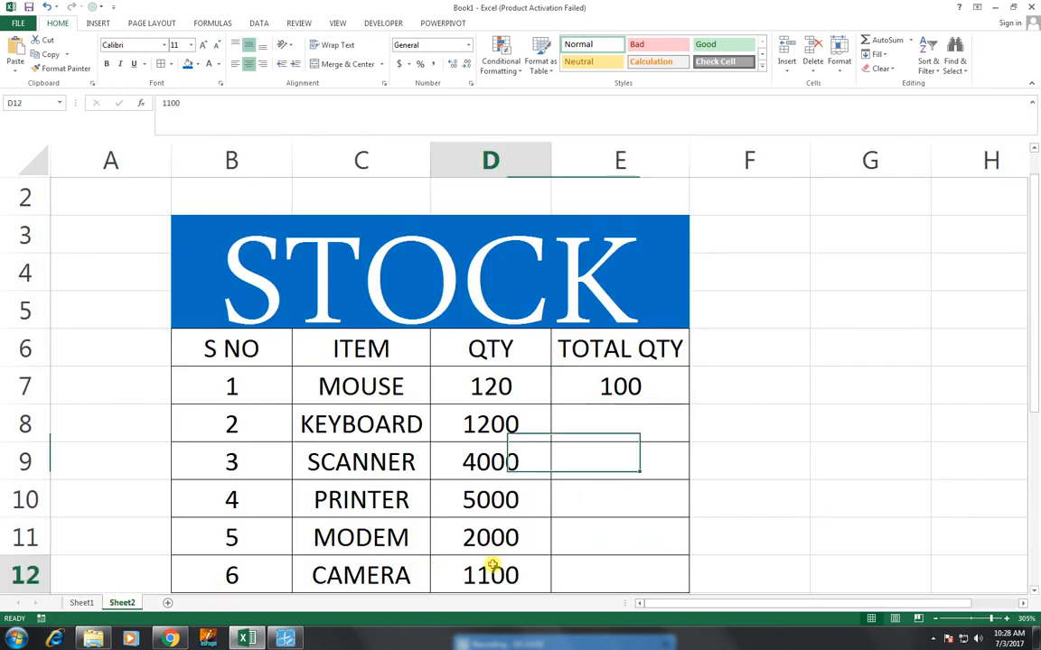
{"action": "left_click", "coordinate": [635, 385]}
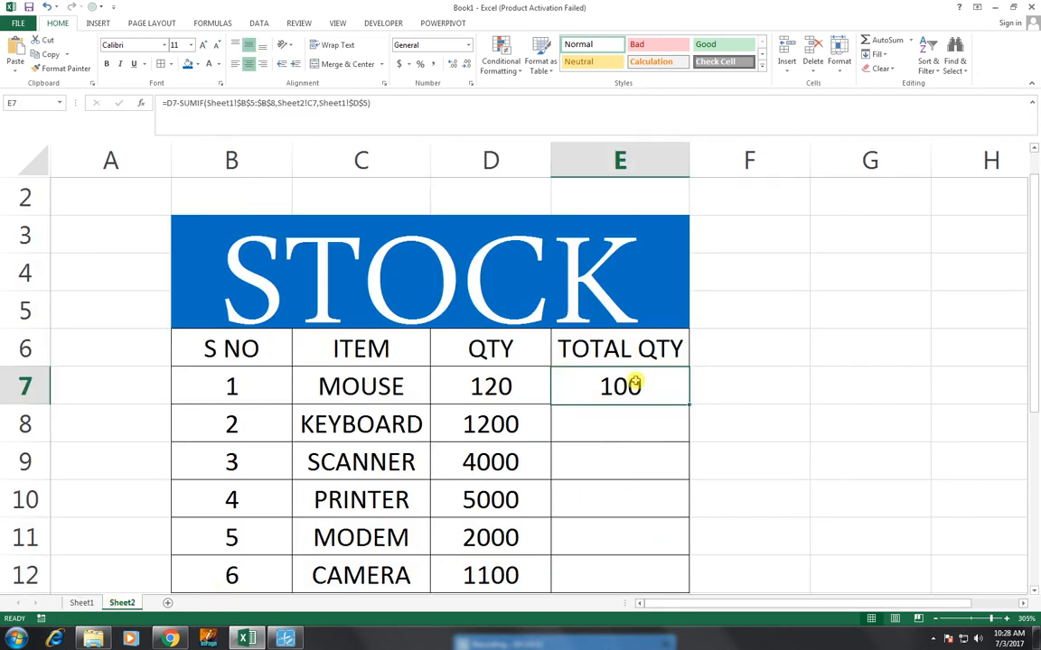
{"action": "double_click", "coordinate": [690, 405]}
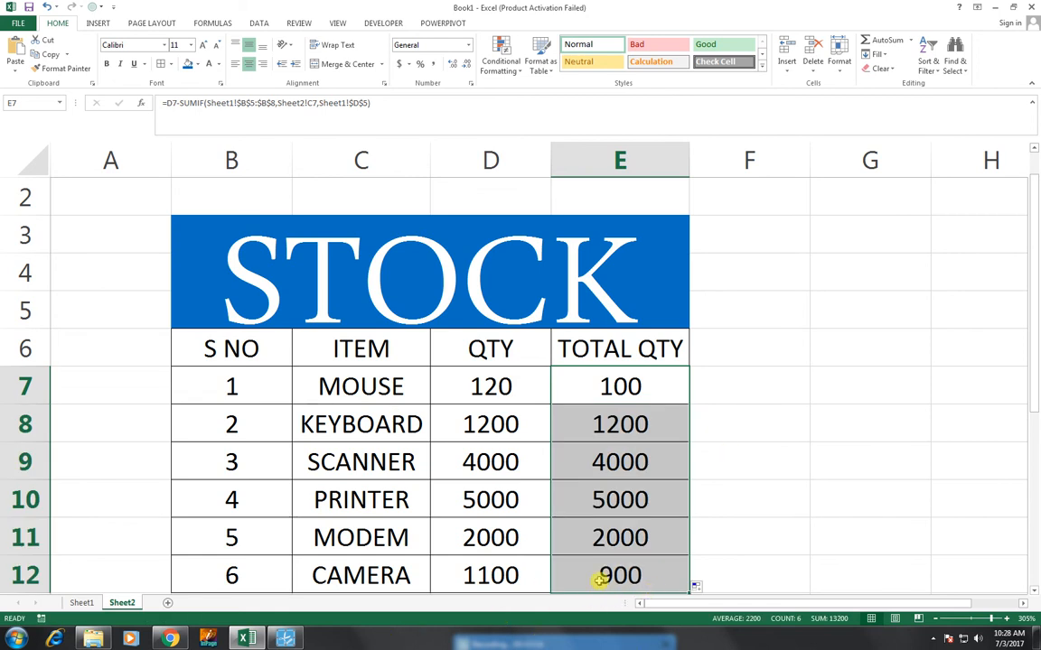
{"action": "left_click", "coordinate": [81, 602]}
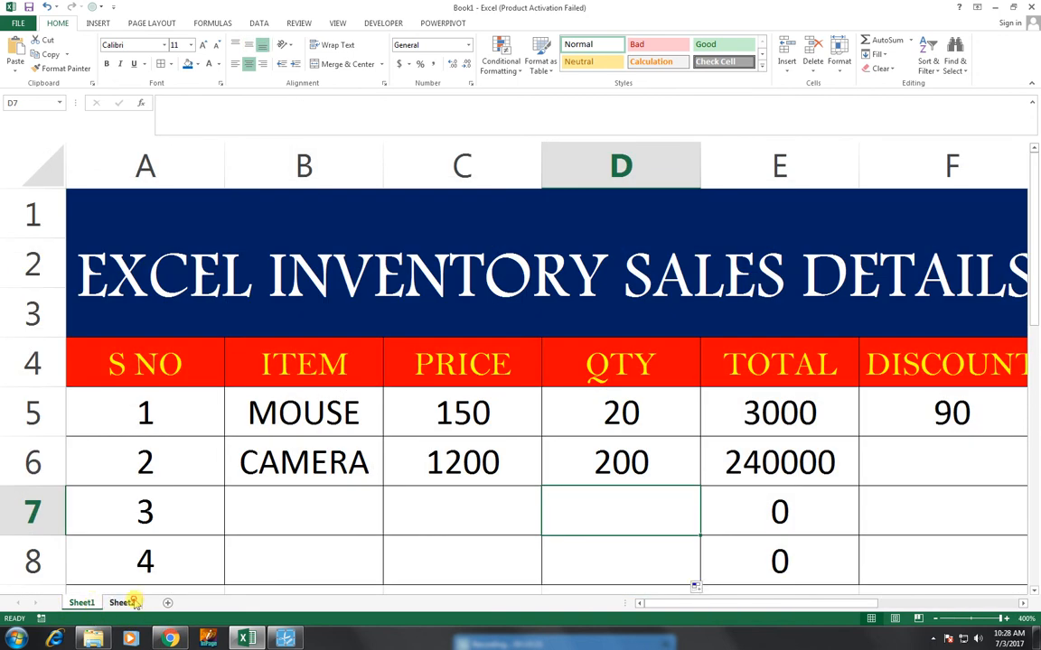
{"action": "left_click", "coordinate": [127, 602]}
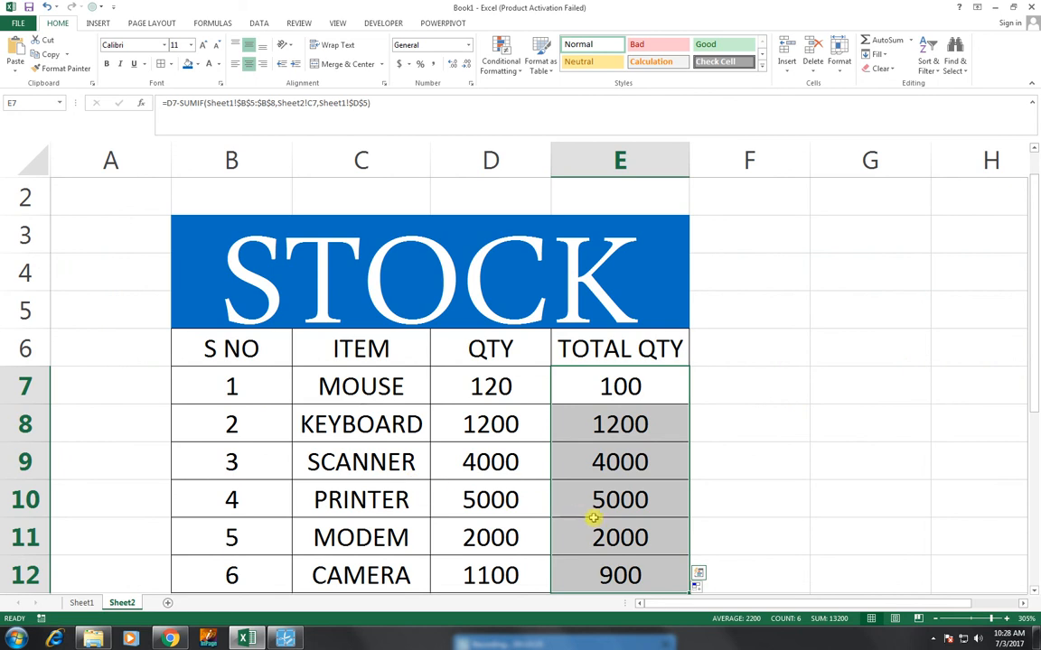
- Enter PRINTER as the item in row 7 of the Sheet1 sales table with a price of 1000
{"action": "left_click", "coordinate": [81, 602]}
{"action": "left_click", "coordinate": [309, 505]}
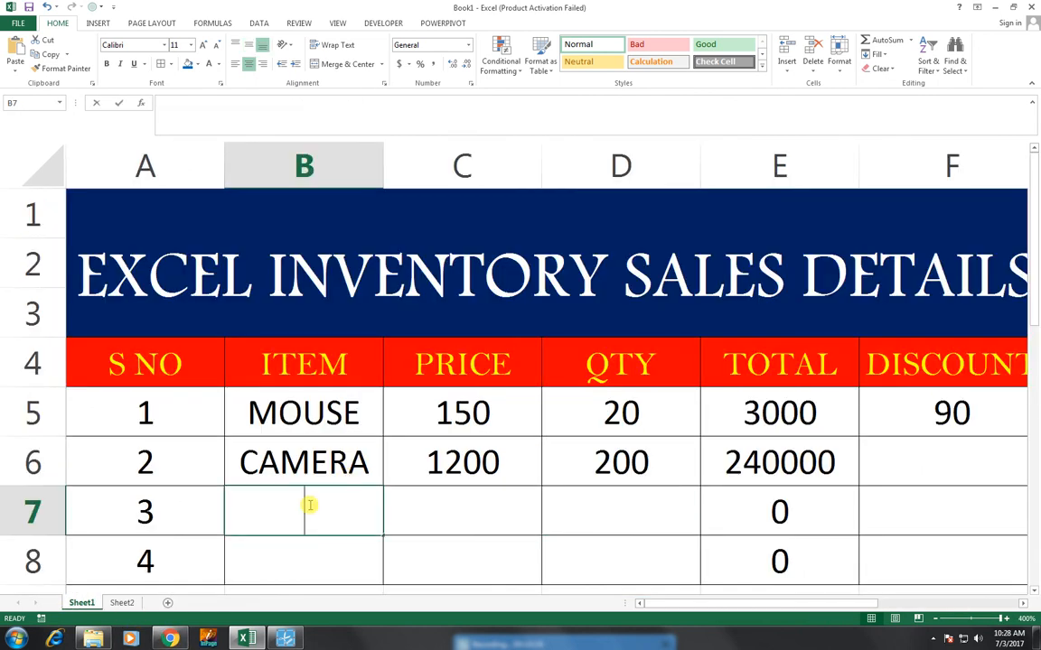
{"action": "type", "text": "PRINTER"}
{"action": "key", "text": "Tab"}
{"action": "type", "text": "1000"}
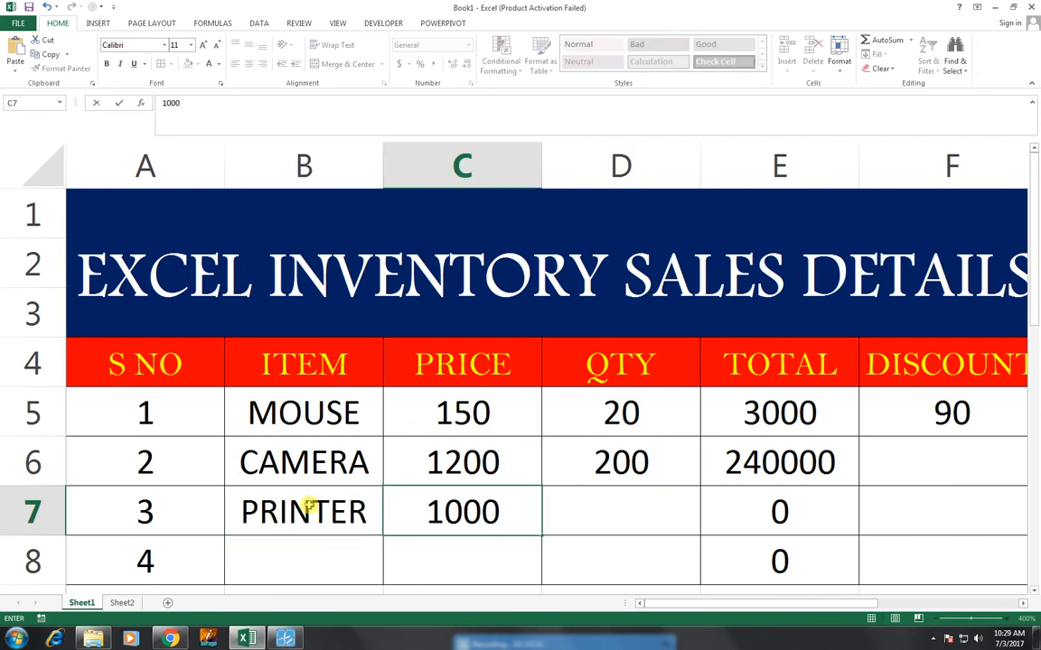
{"action": "key", "text": "Tab"}
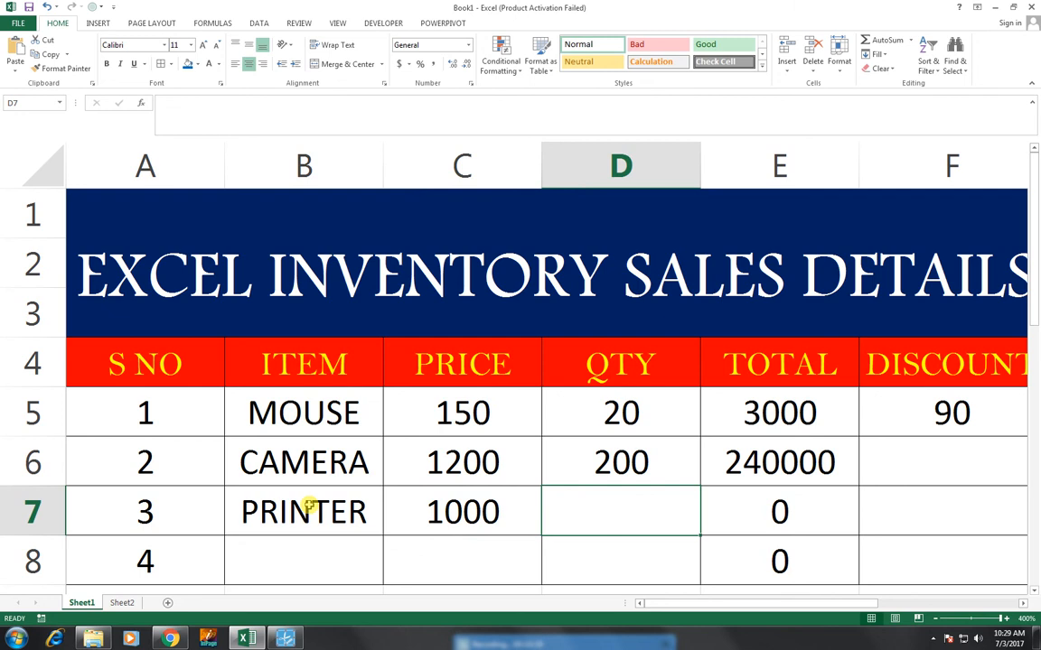
- Change the PRINTER price to 5000, set its quantity to 100, and check the PRINTER total quantity on the STOCK sheet
{"action": "key", "text": "Left"}
{"action": "type", "text": "1"}
{"action": "key", "text": "BackSpace"}
{"action": "type", "text": "5000"}
{"action": "key", "text": "Tab"}
{"action": "type", "text": "100"}
{"action": "key", "text": "Tab"}
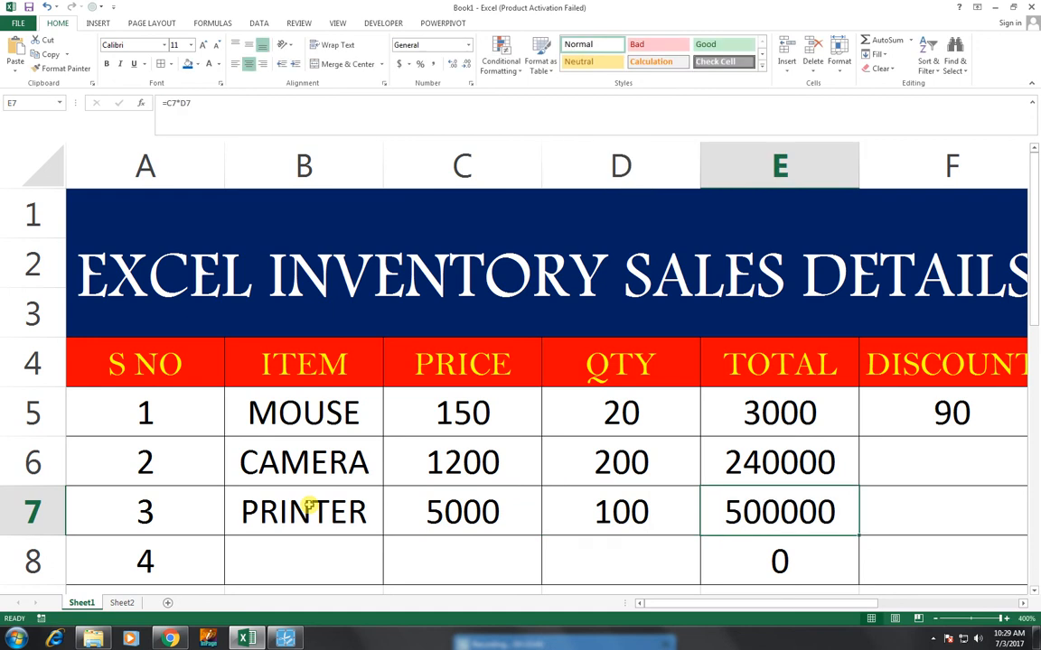
{"action": "left_click", "coordinate": [124, 603]}
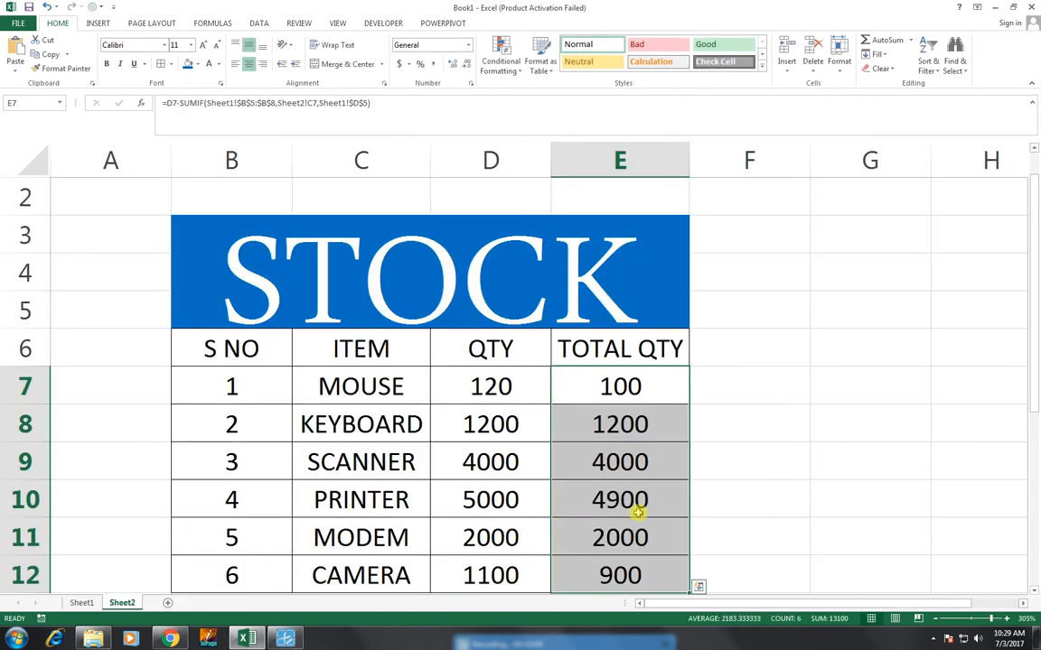
{"action": "left_click", "coordinate": [81, 602]}
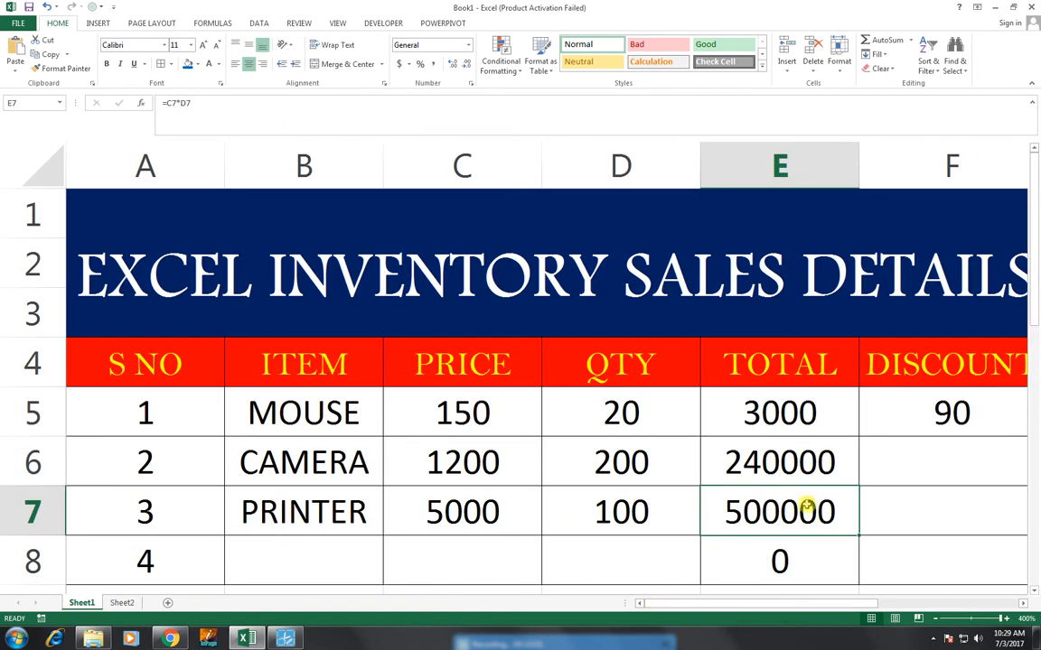